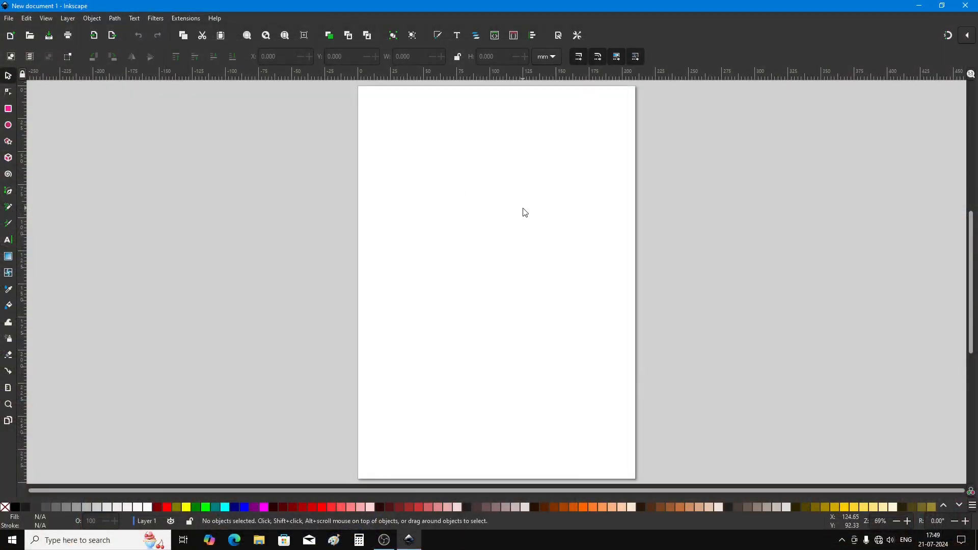
- View the program's version information in its About window and close it
left_click(215, 19)
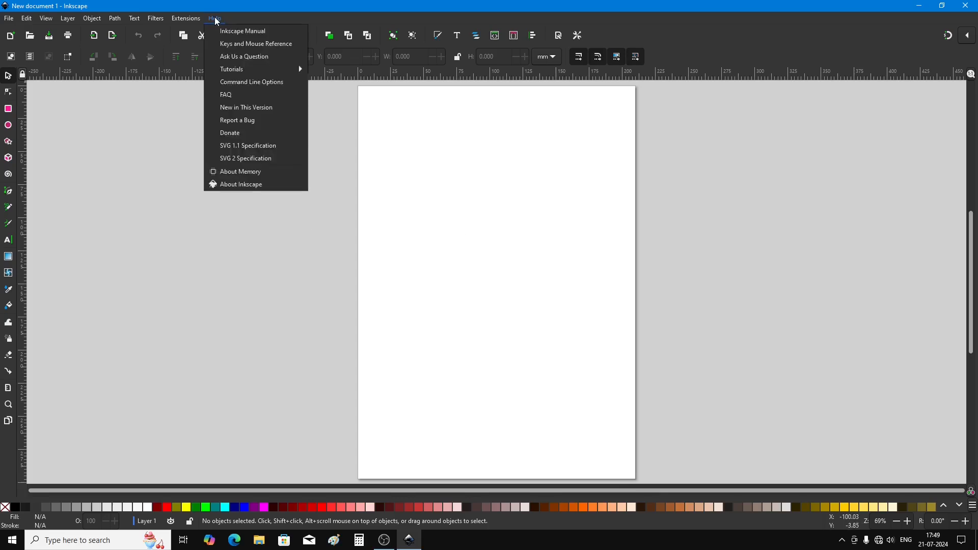
left_click(235, 185)
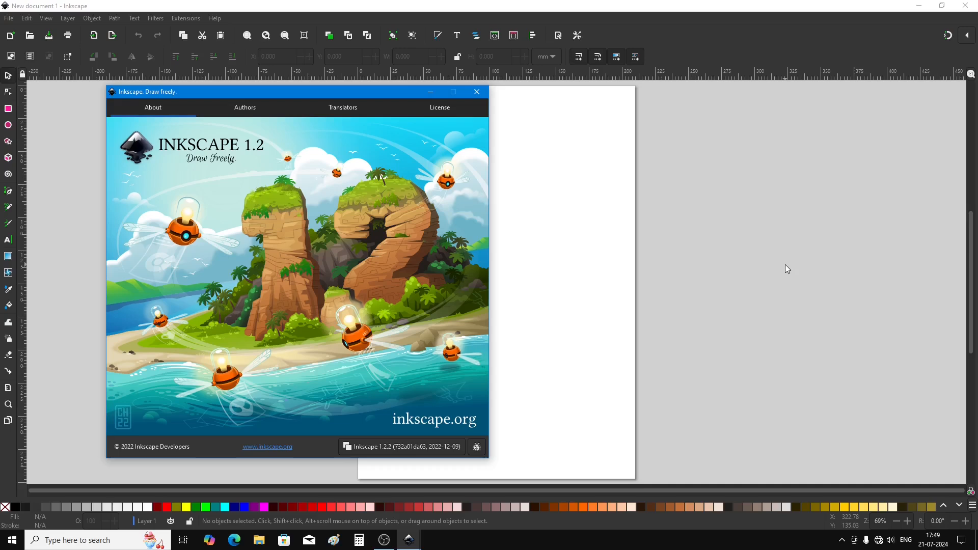
left_click(477, 91)
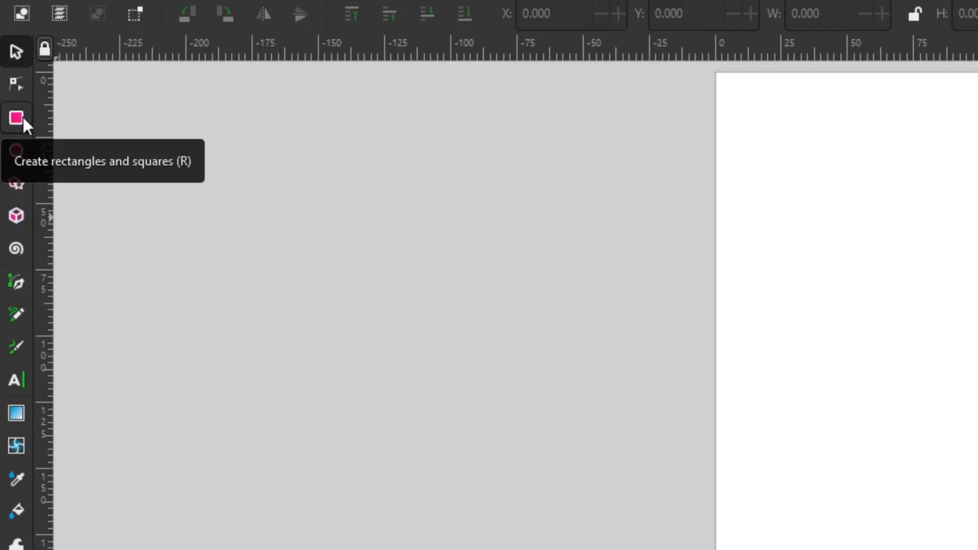
- Draw a blue rectangle about 50 × 55 mm, horizontally centred near the bottom of the page
left_click(23, 118)
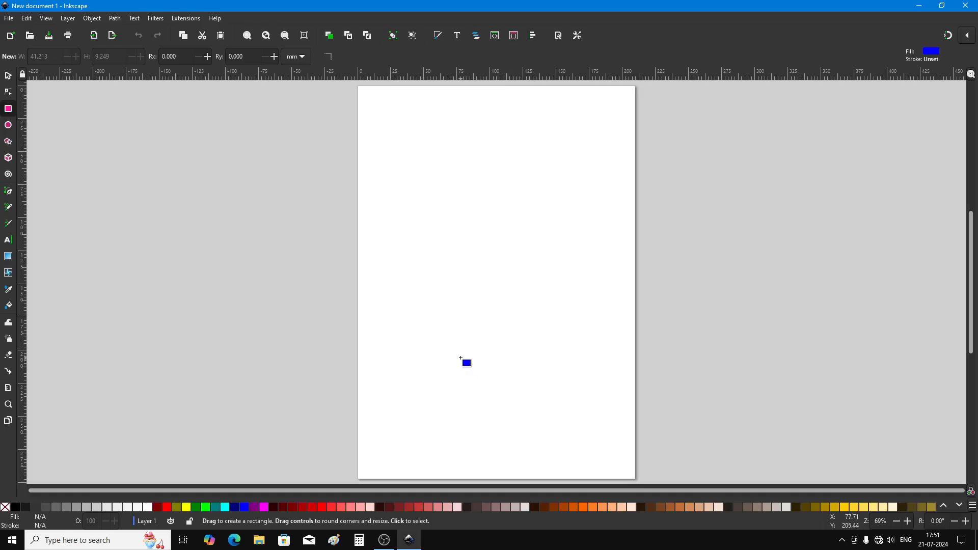
left_click_drag(461, 358, 528, 431)
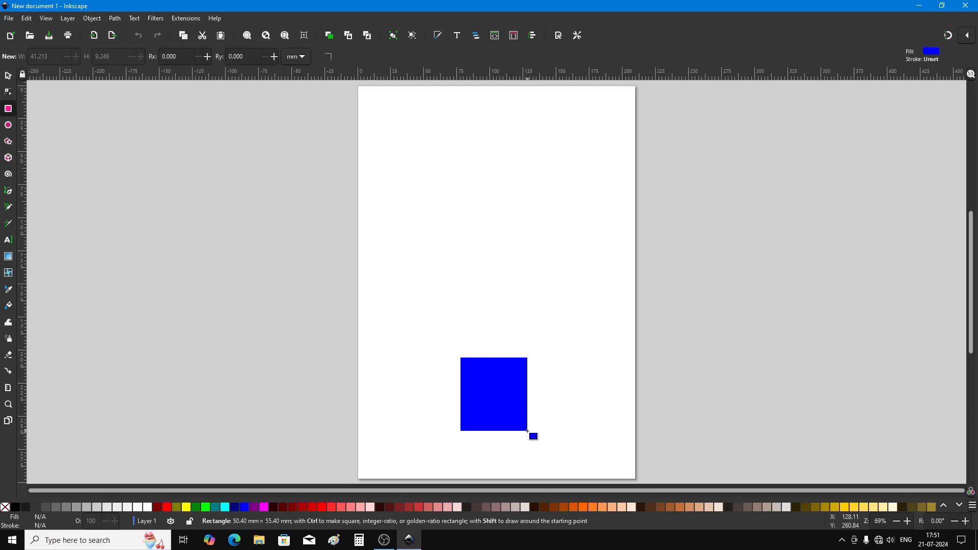
left_click_drag(527, 431, 528, 431)
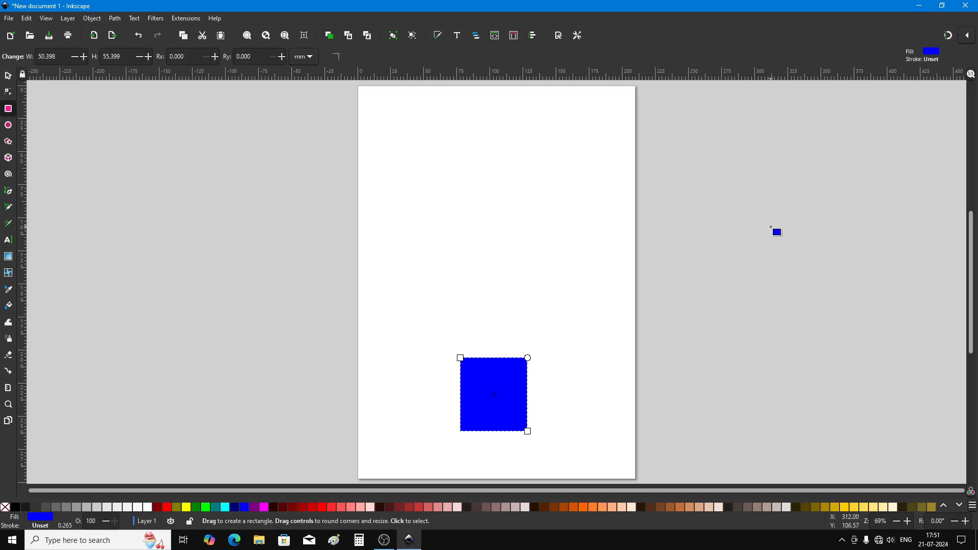
- Convert the rectangle to a path and move its two bottom corner nodes slightly inward to form a tapered pot
left_click(9, 76)
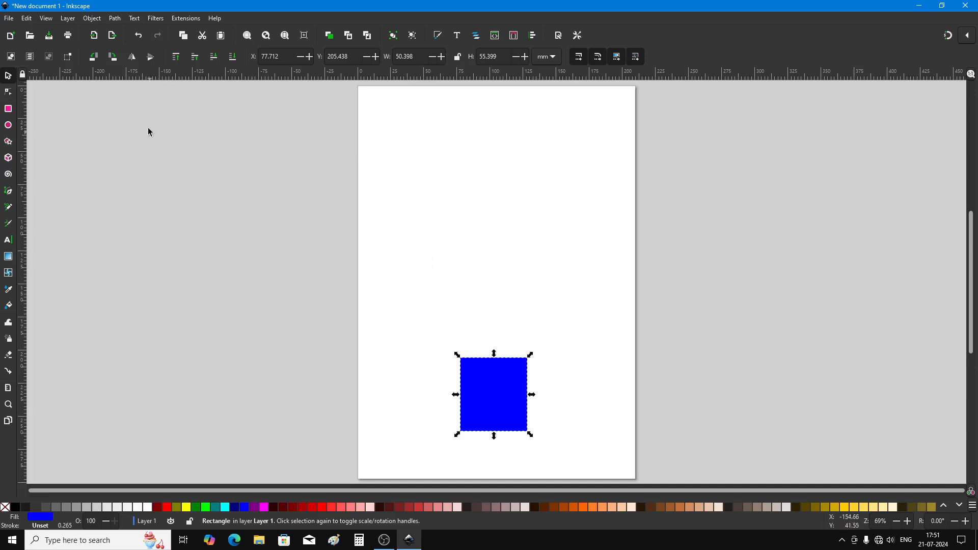
left_click(118, 19)
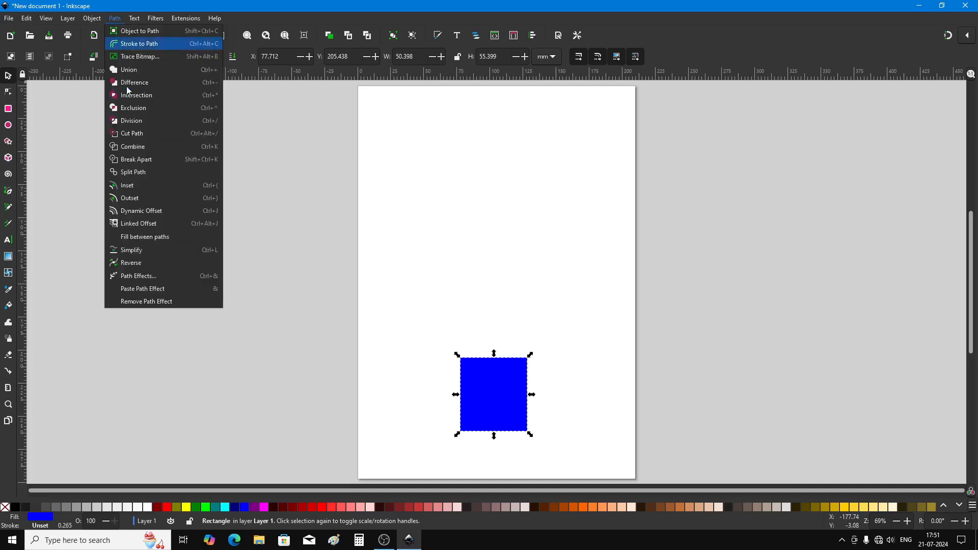
left_click(139, 31)
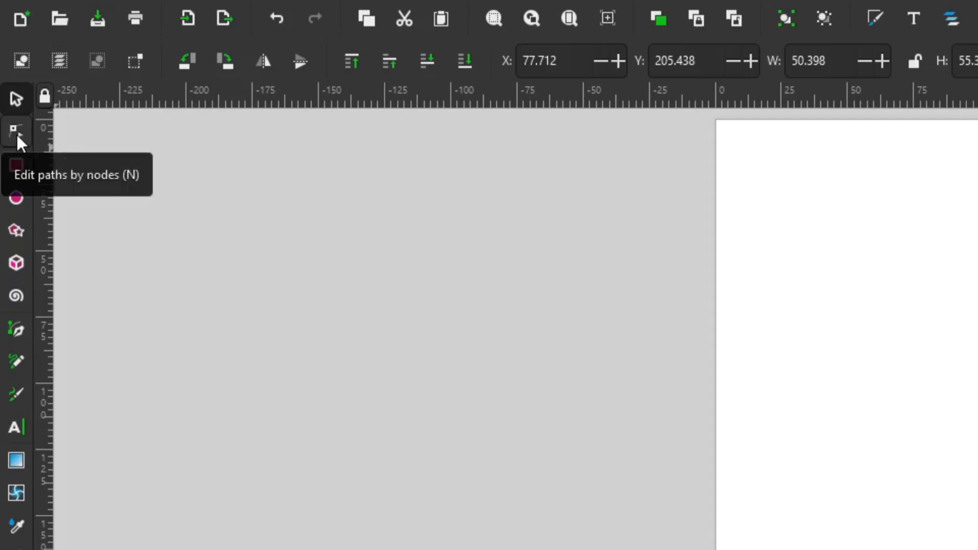
left_click(16, 133)
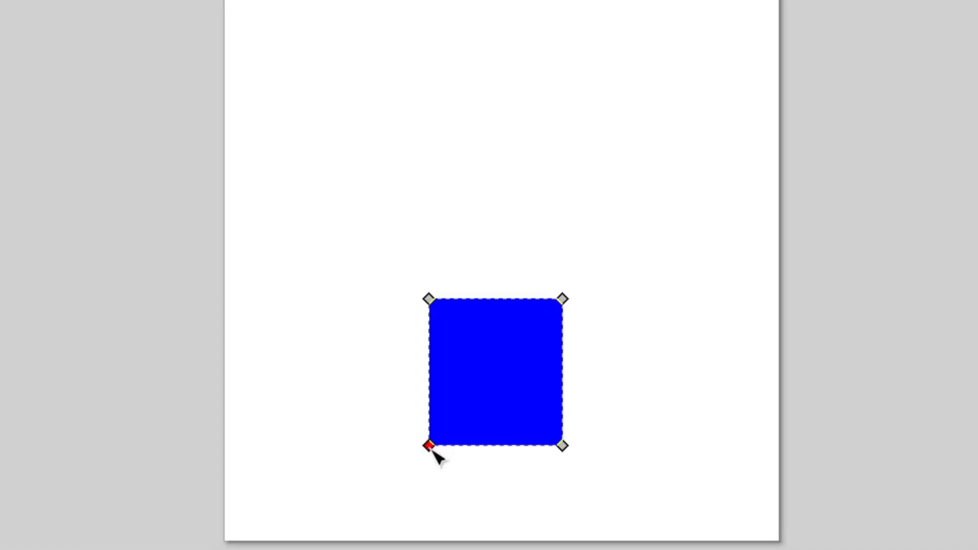
mouse_move(433, 451)
left_mouse_down()
mouse_move(450, 451)
mouse_move(419, 452)
mouse_move(451, 452)
left_mouse_up()
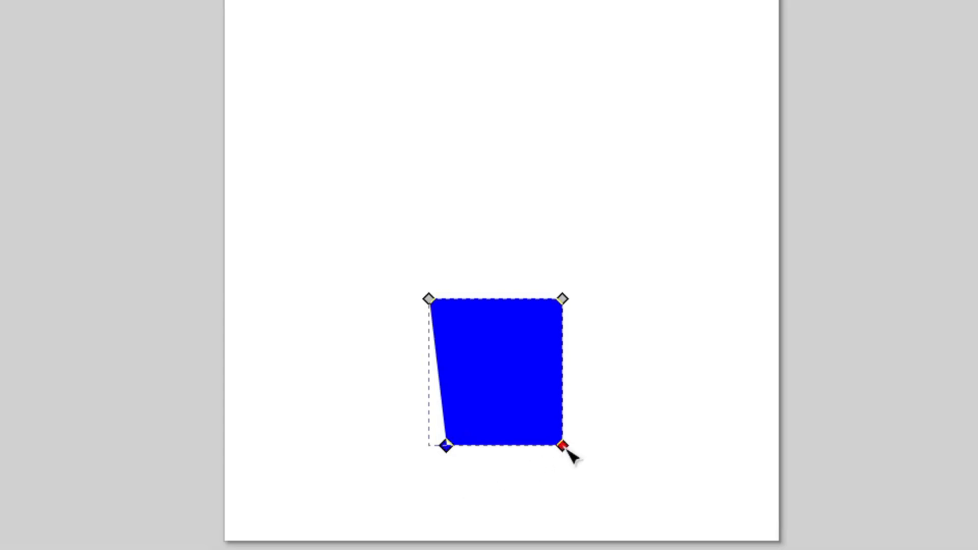
left_click_drag(567, 449, 552, 449)
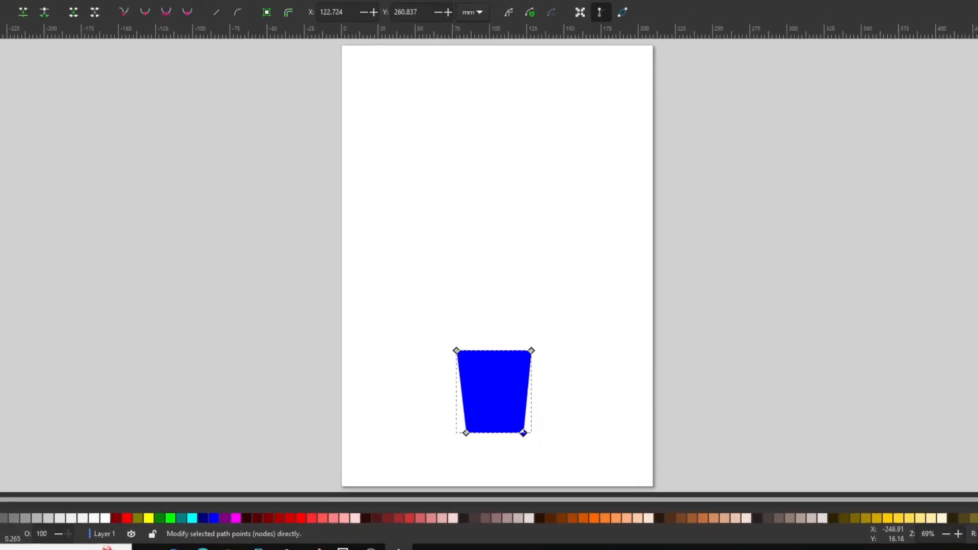
- Give the pot a linear gradient fill running vertically from the middle of its top edge to its bottom edge
left_click(8, 75)
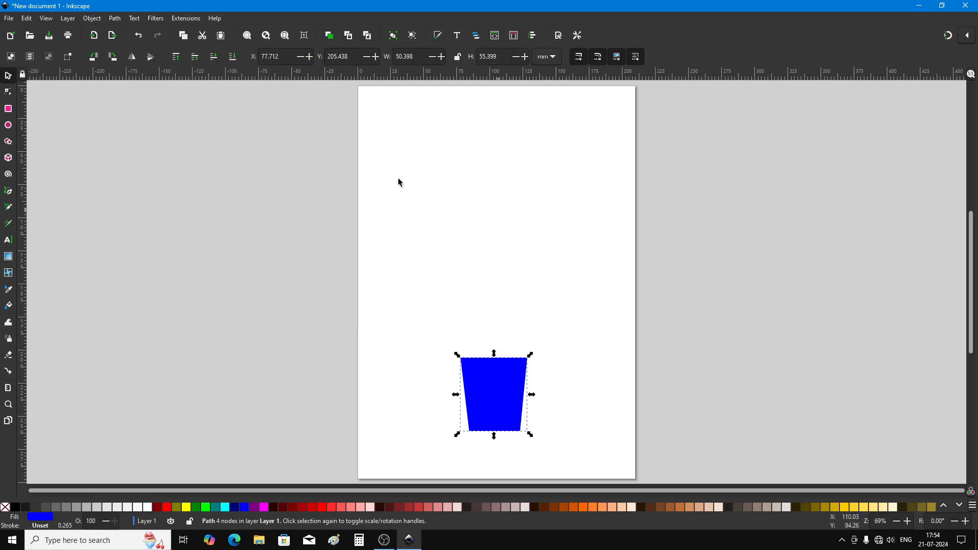
left_click(99, 17)
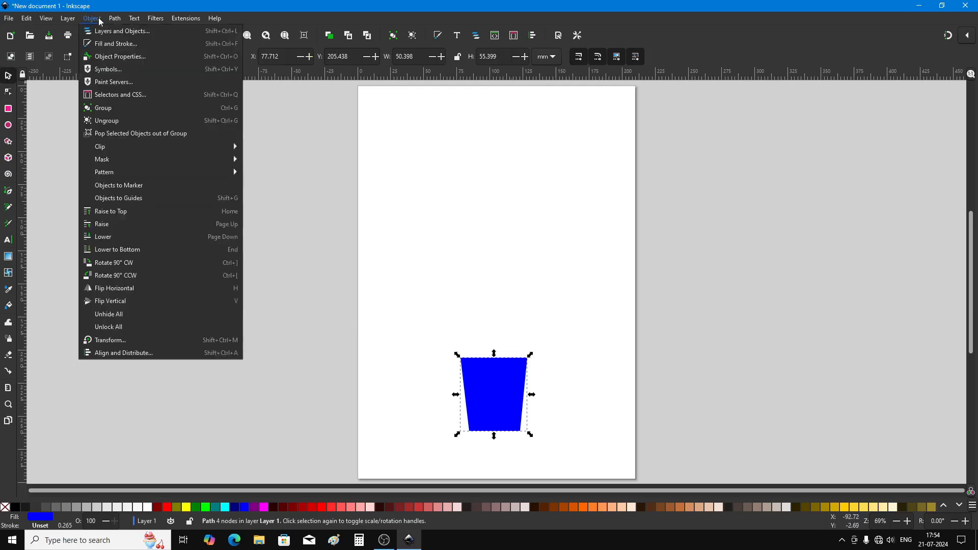
left_click(111, 47)
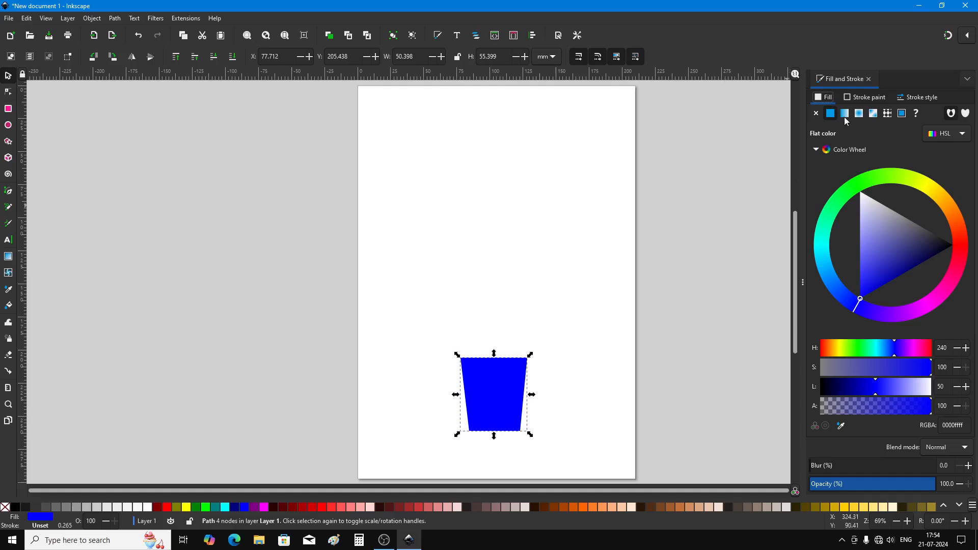
left_click(844, 114)
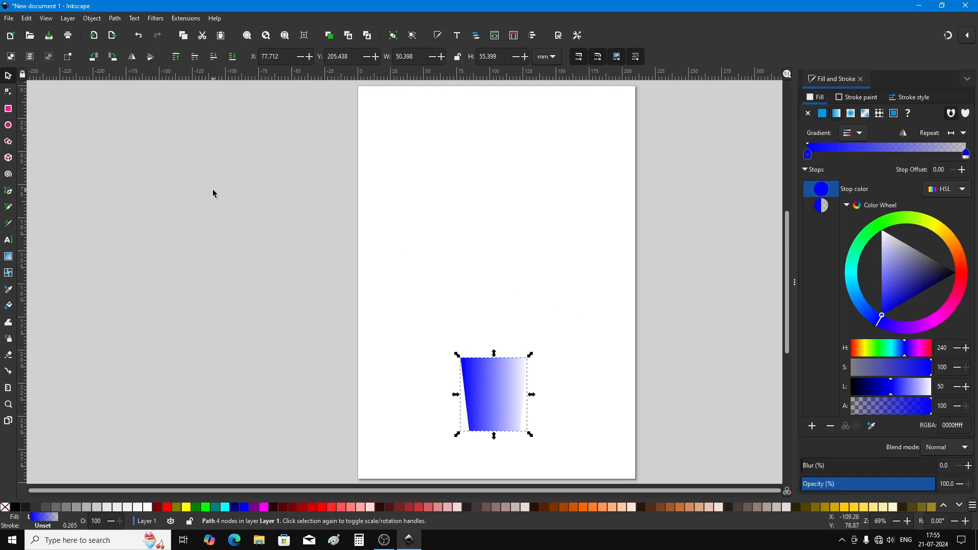
left_click(8, 258)
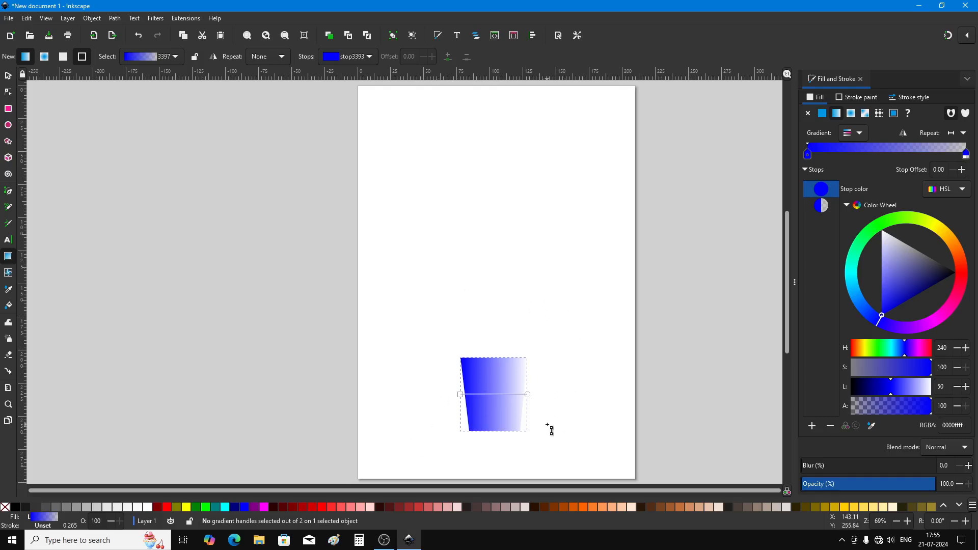
left_click_drag(461, 394, 499, 353)
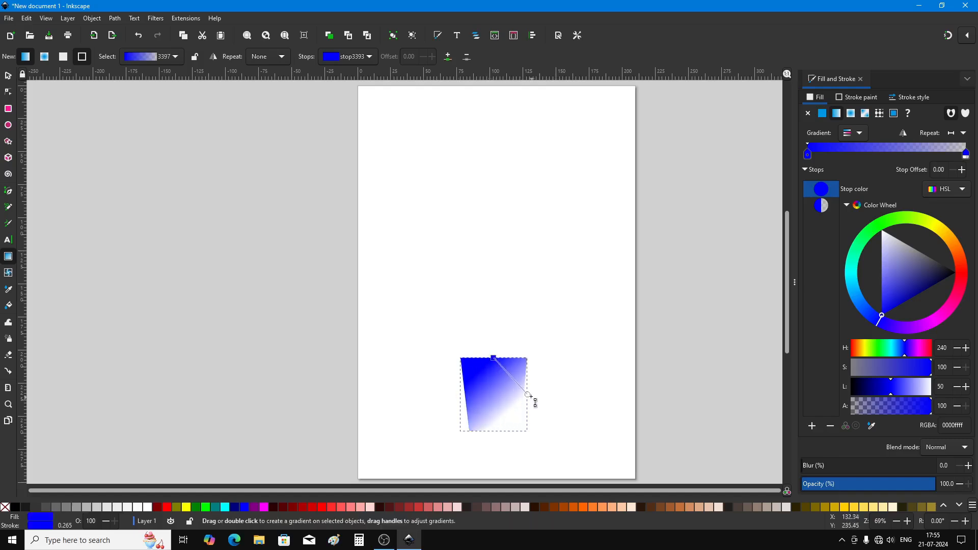
left_click_drag(530, 395, 495, 431)
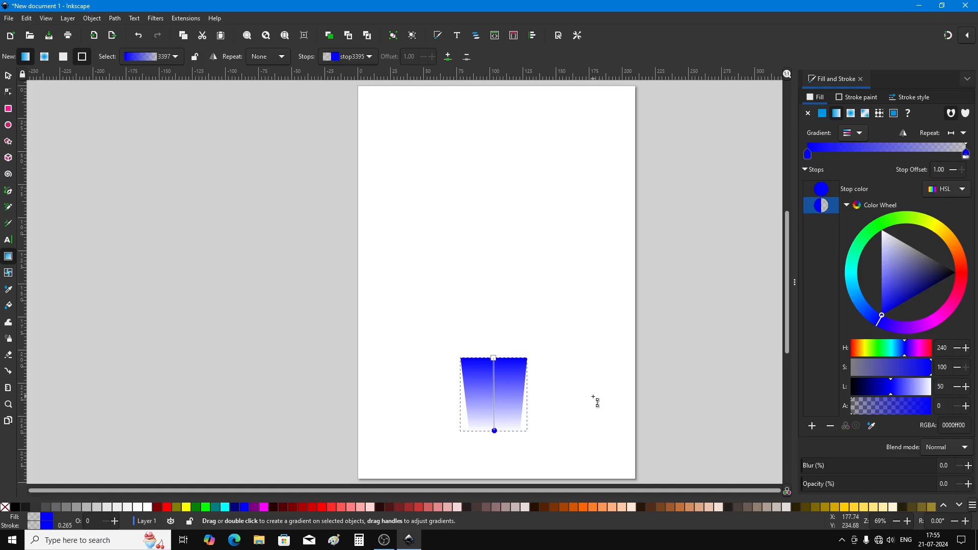
- Set the top stop of the pot's gradient to the reddish brown b83c19ff
left_click(494, 358)
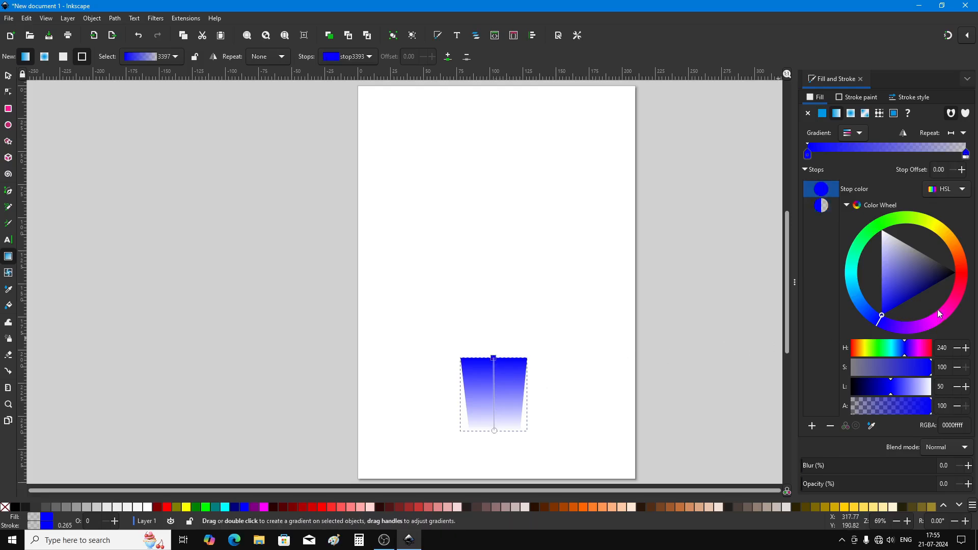
mouse_move(962, 279)
left_mouse_down()
mouse_move(960, 258)
mouse_move(910, 249)
mouse_move(925, 262)
left_mouse_up()
left_click(911, 253)
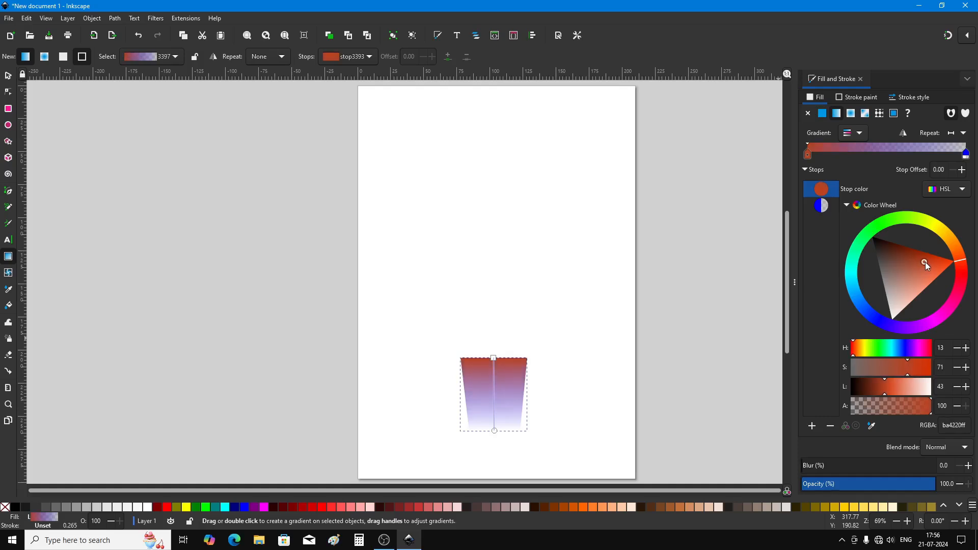
left_click_drag(925, 262, 927, 260)
- Make the gradient's bottom stop fully opaque and set it to the dark brown 4c250dff
left_click(497, 433)
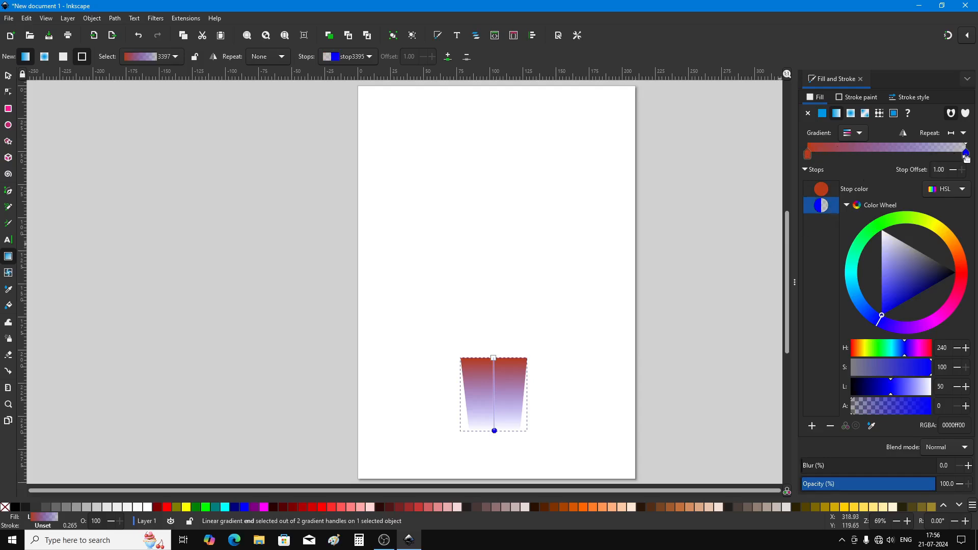
left_click(809, 156)
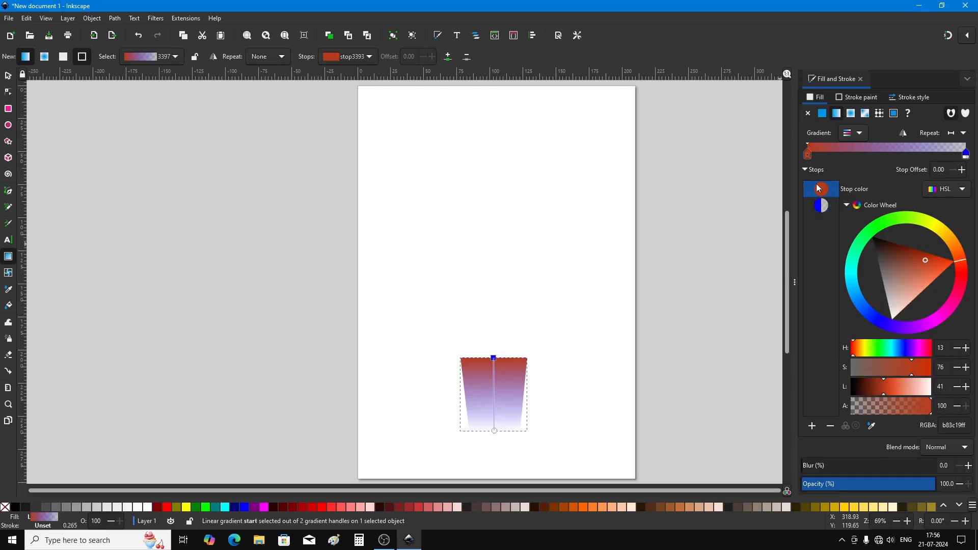
left_click(966, 155)
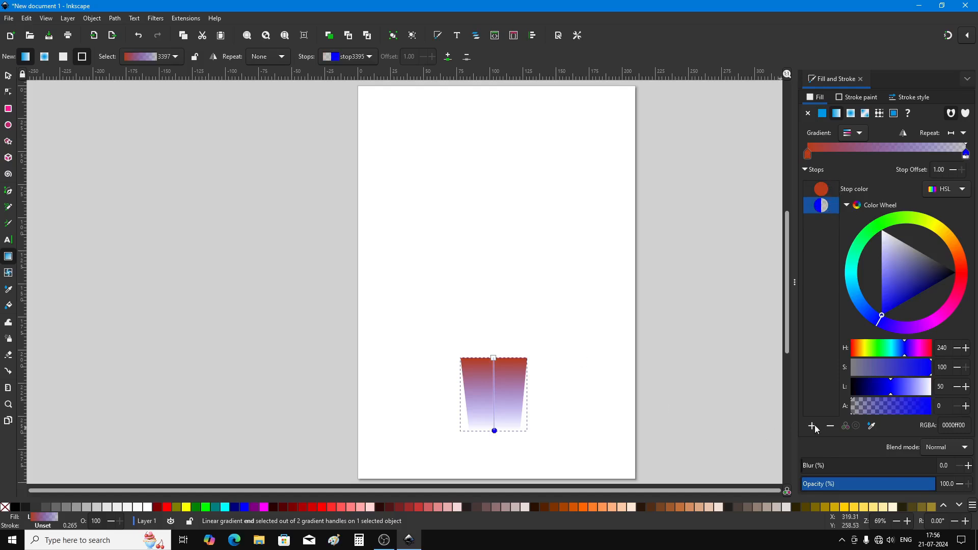
left_click_drag(852, 411, 976, 408)
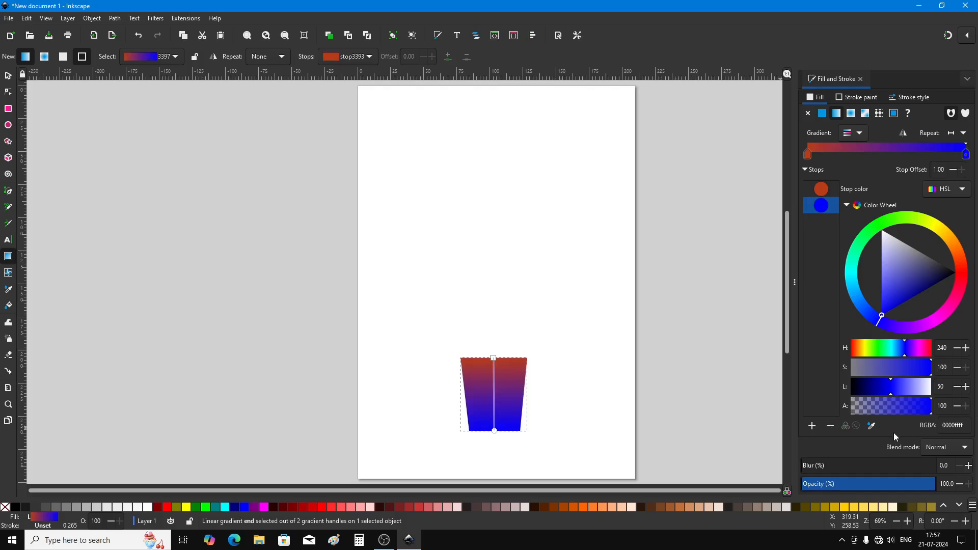
mouse_move(962, 288)
left_mouse_down()
mouse_move(962, 255)
mouse_move(890, 250)
left_mouse_up()
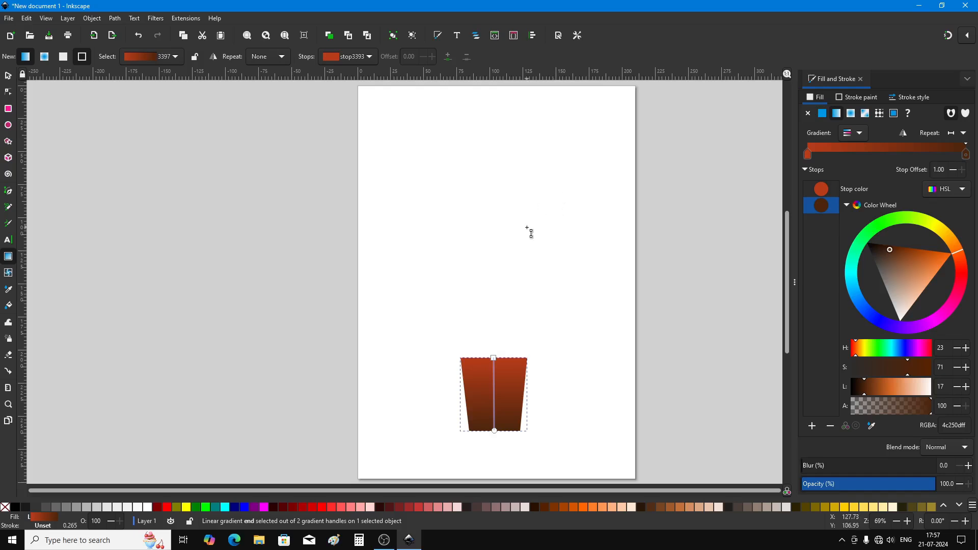
- Draw a rim rectangle about 63 × 13 mm and place it centred just above the pot
left_click(8, 109)
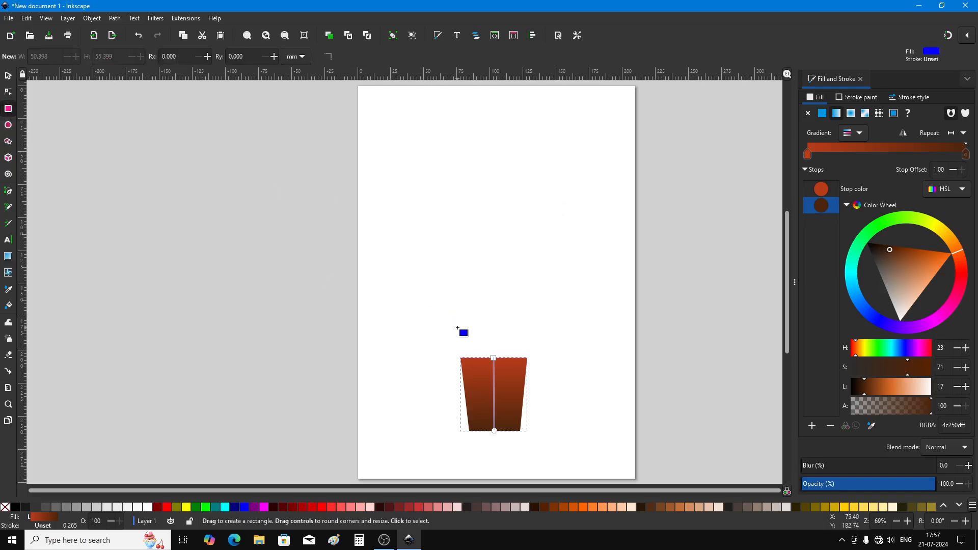
left_click_drag(446, 334, 532, 351)
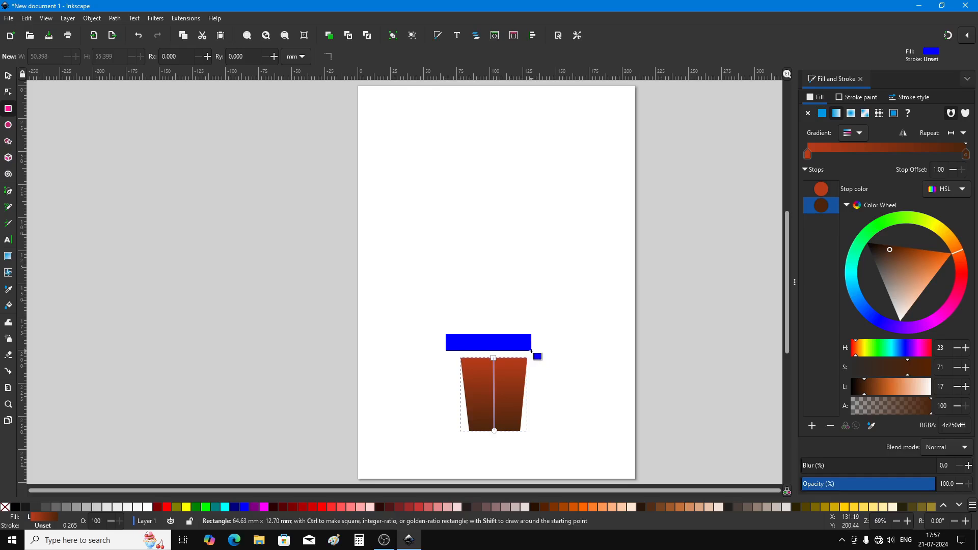
key("s")
left_click_drag(532, 351, 505, 350)
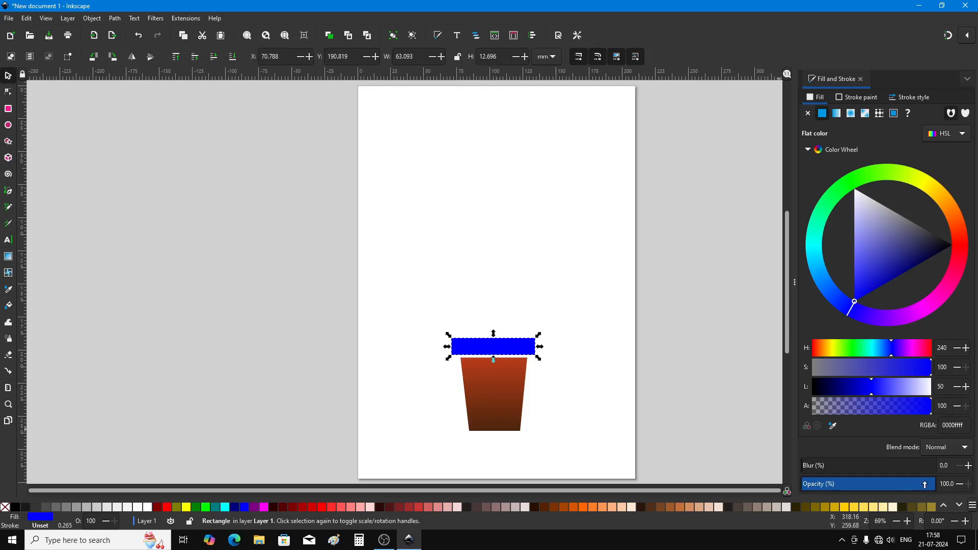
- Set the rim rectangle's opacity to 74.3% and move it down to overlap the pot's top edge, centred on the pot
left_click_drag(927, 484, 902, 486)
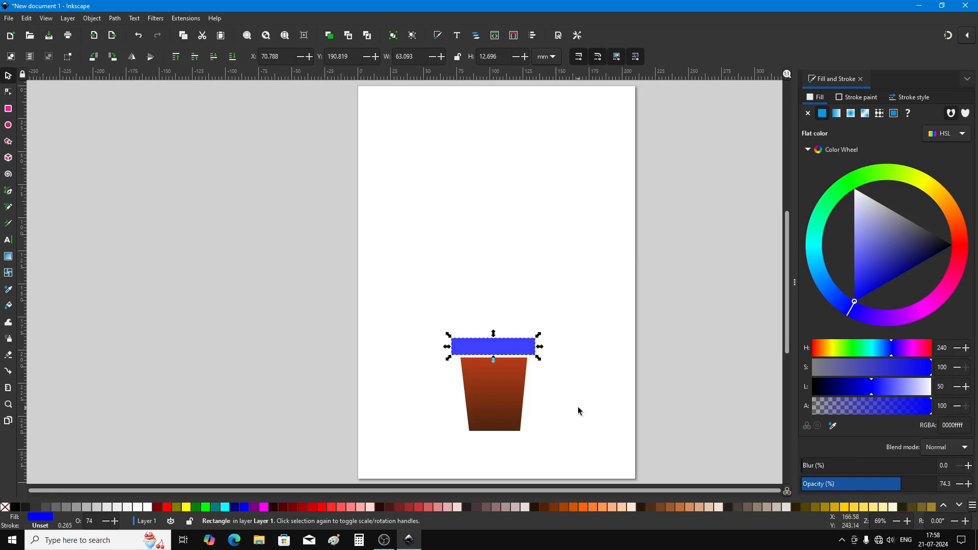
scroll(563, 393, "up", 3)
scroll(563, 393, "down", 1)
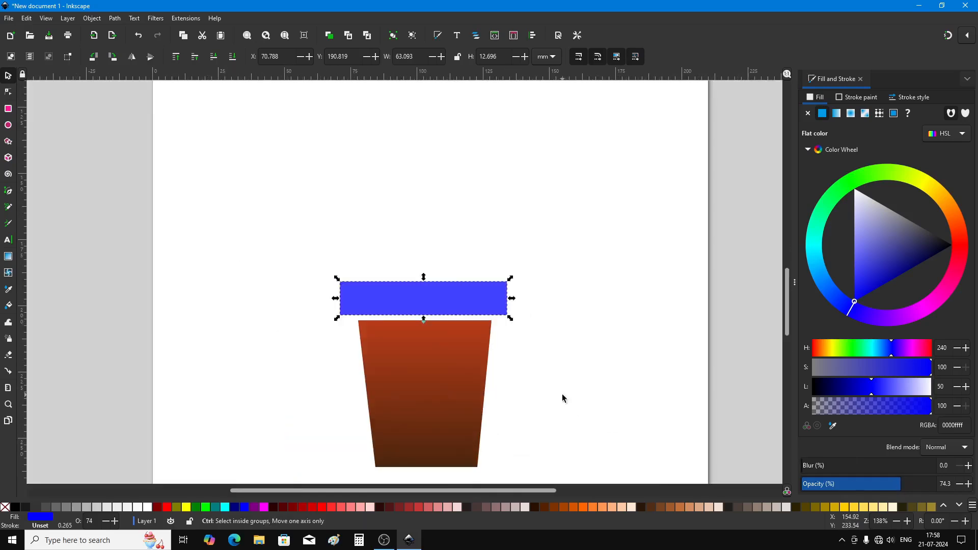
scroll(562, 395, "up", 2)
scroll(562, 395, "down", 2)
left_click_drag(504, 302, 500, 330)
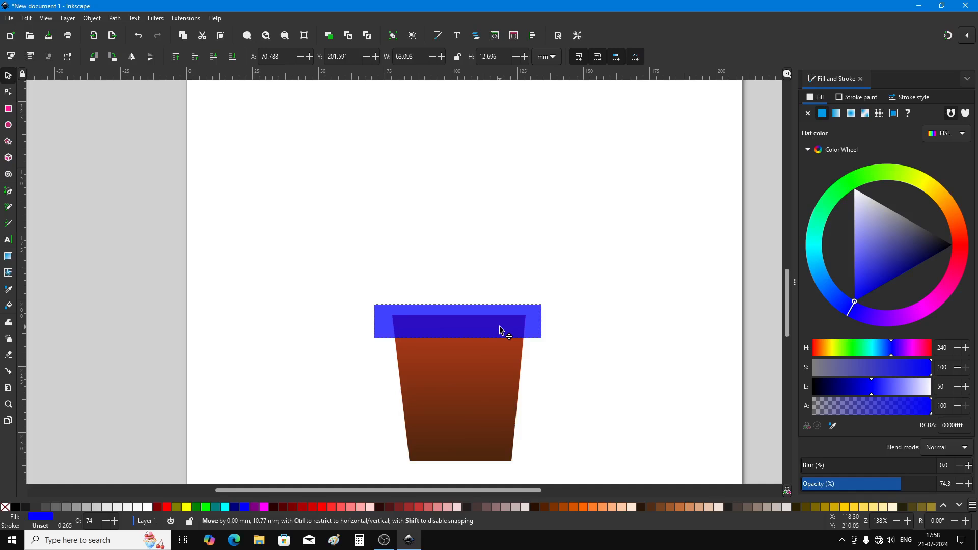
left_click_drag(500, 331, 500, 331)
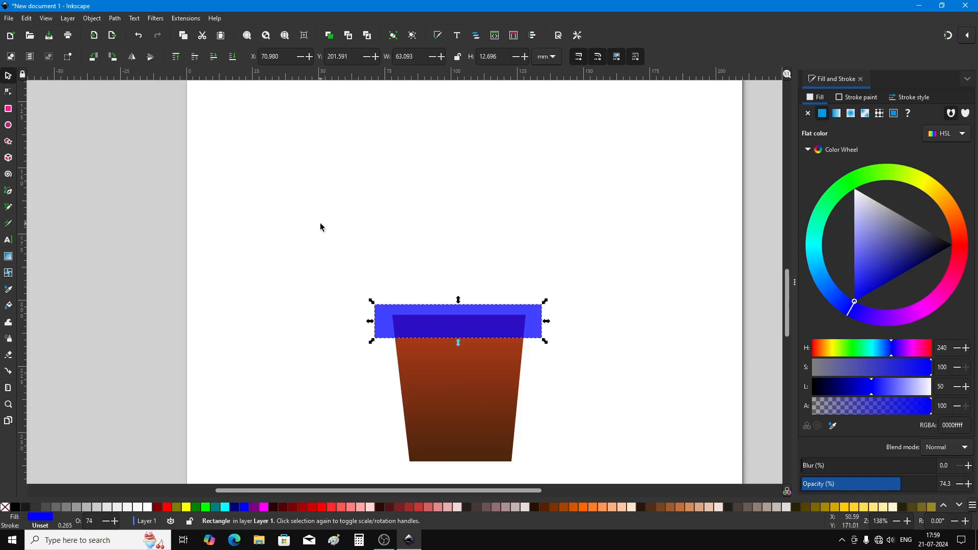
- Convert the rim rectangle to a path
left_click(115, 19)
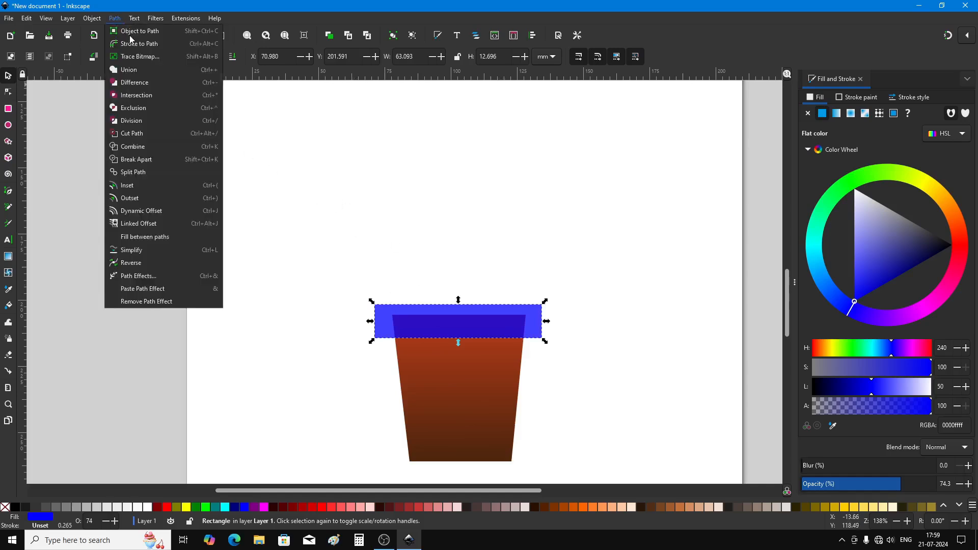
left_click(129, 37)
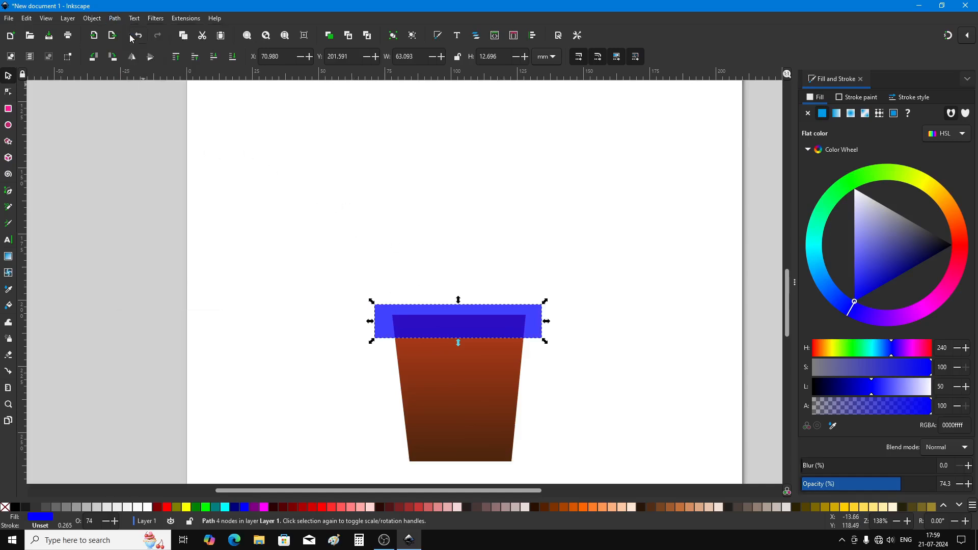
- Taper the rim by moving its two upper corner nodes inward by equal amounts
left_click(8, 93)
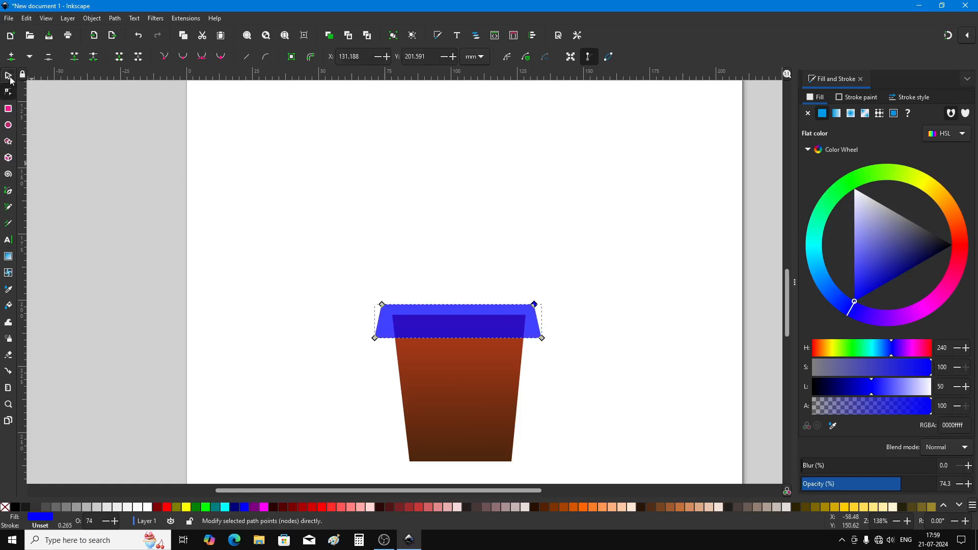
left_click(9, 77)
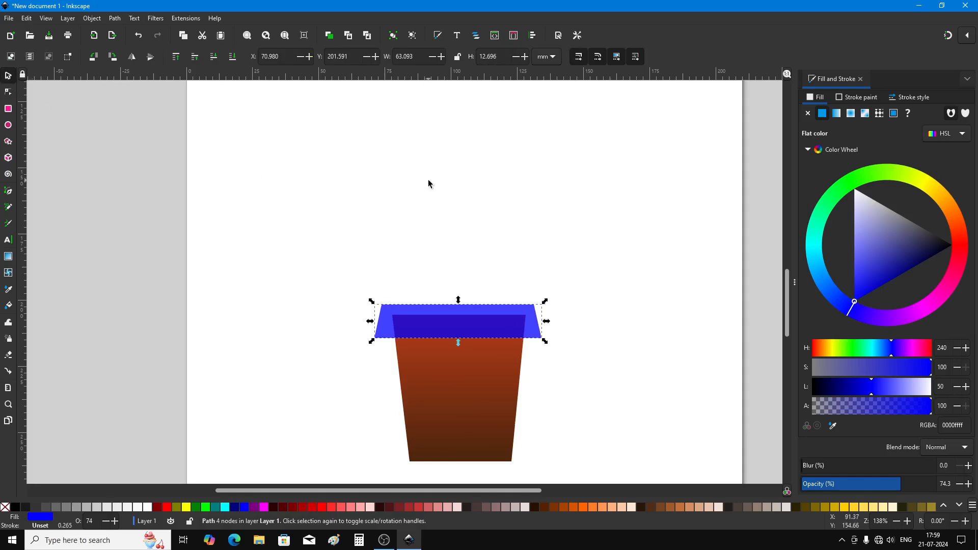
- Restore the rim's opacity to 100% and set its flat fill to the brown 70440fff
left_click_drag(901, 484, 963, 484)
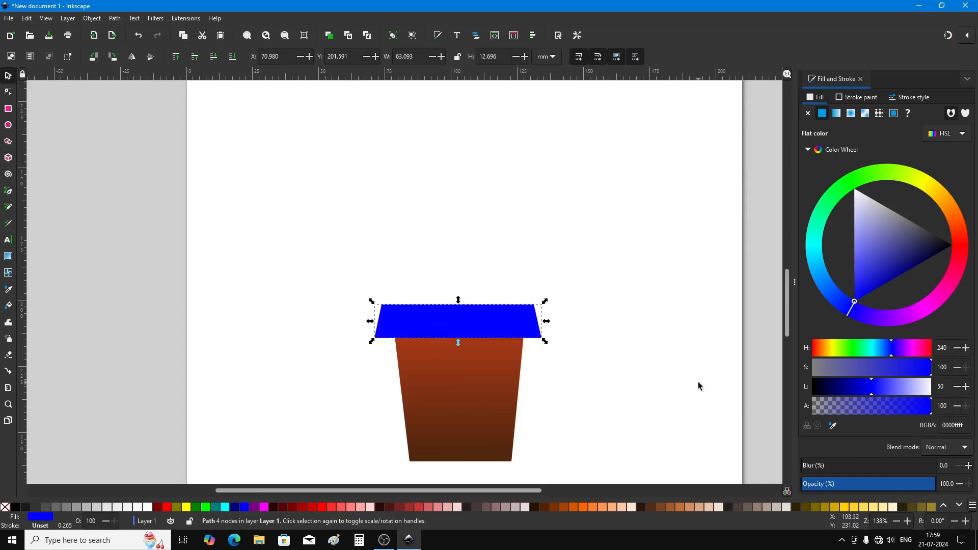
left_click_drag(943, 277, 955, 217)
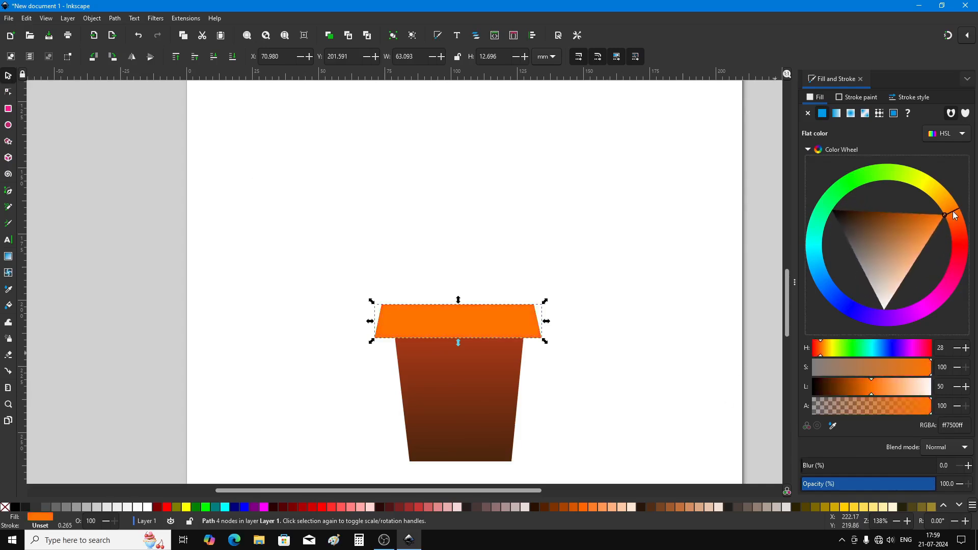
left_click(877, 219)
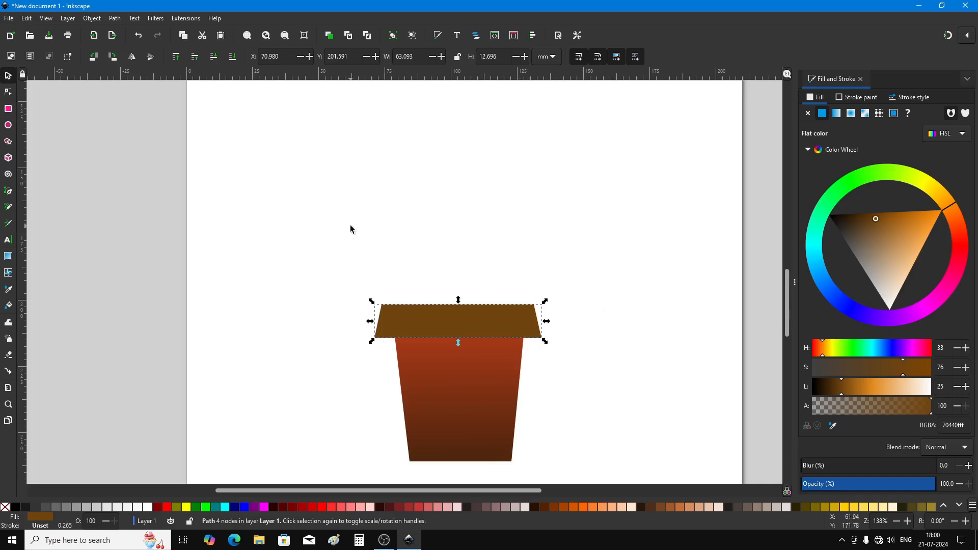
- Open the Drop Shadow filter for the rim and turn on its live preview
left_click(155, 20)
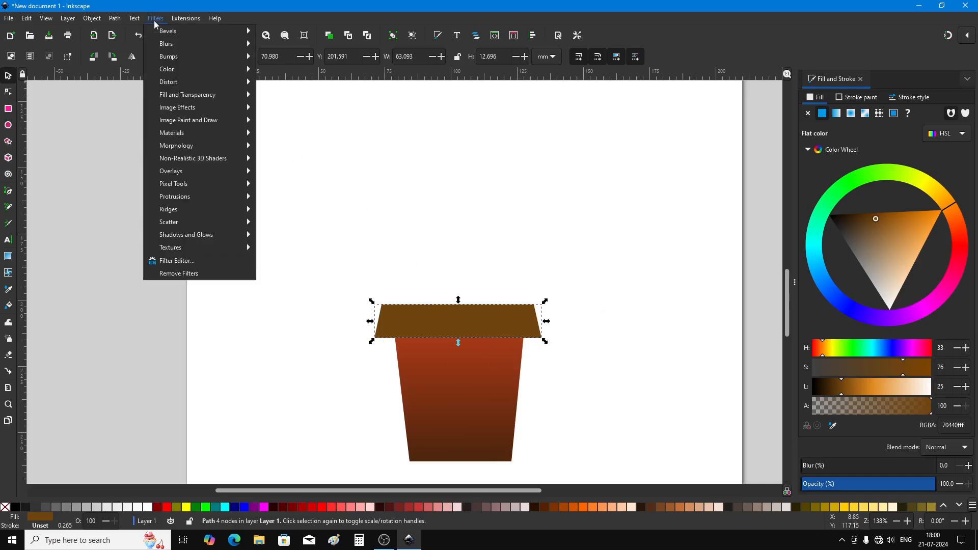
mouse_move(182, 236)
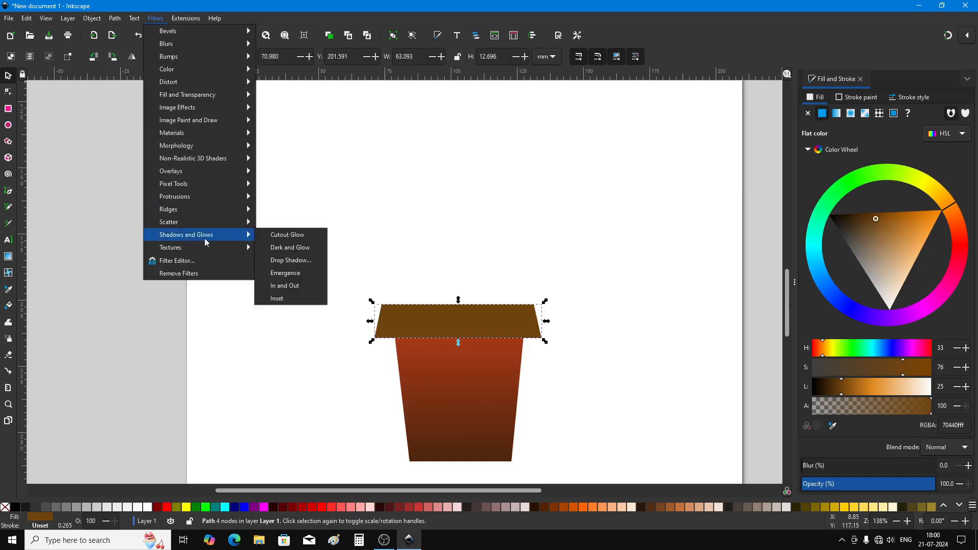
left_click(291, 261)
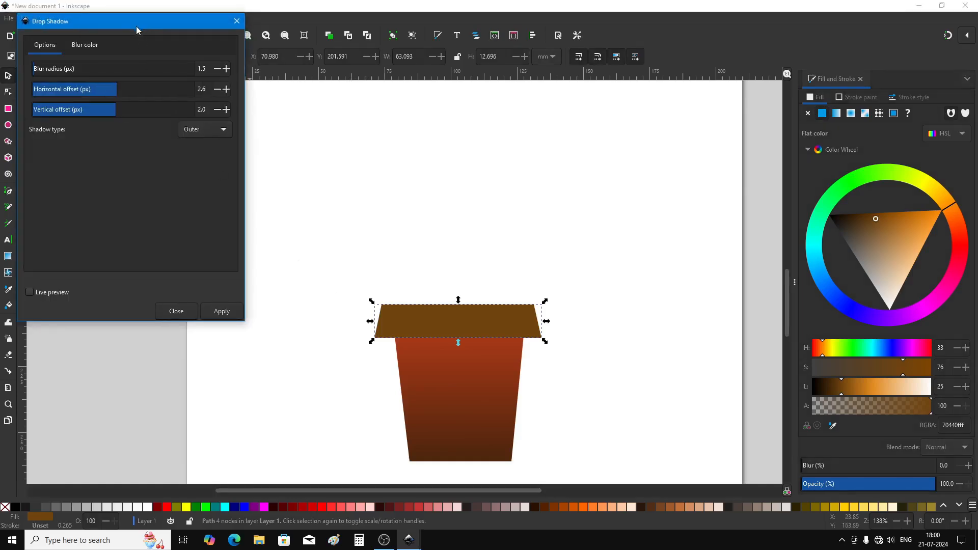
left_click_drag(136, 26, 158, 108)
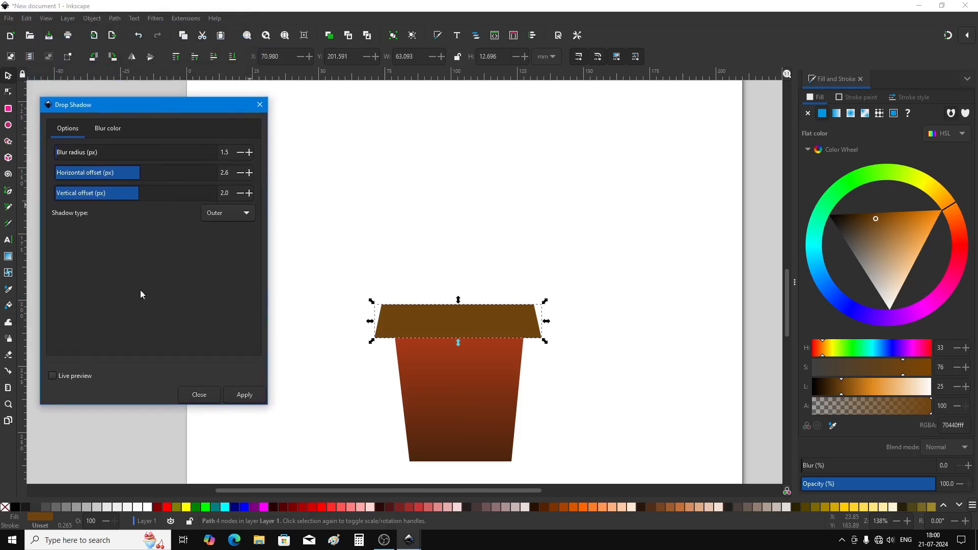
left_click(53, 377)
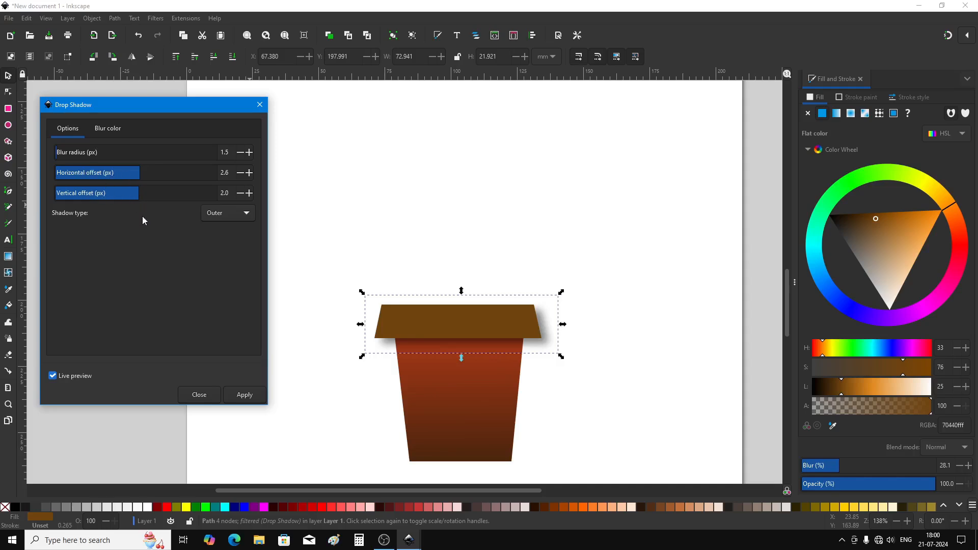
- Set the shadow's horizontal offset to 0.0 px, apply the outer drop shadow to the rim and deselect it
left_click(241, 174)
left_click(240, 173)
left_click(240, 173)
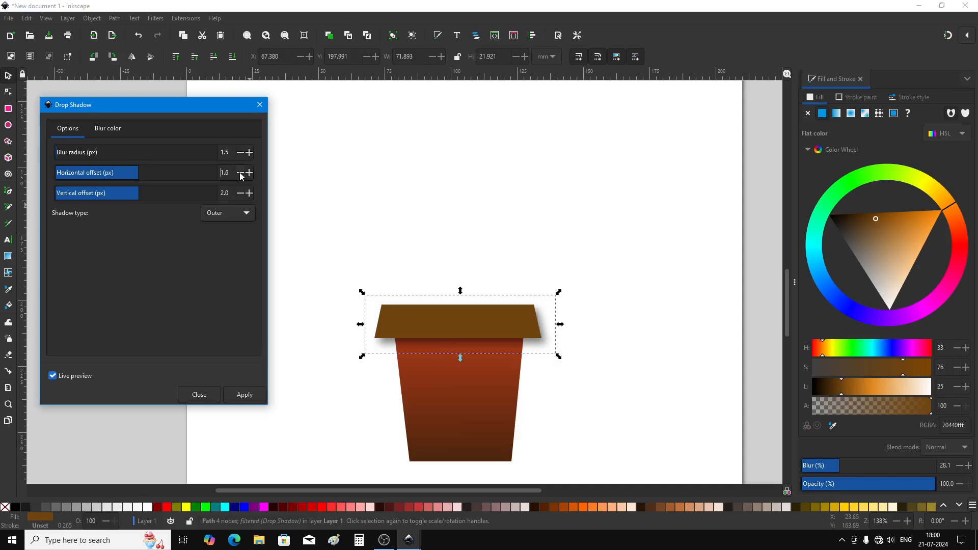
left_click(240, 173)
left_click(240, 173)
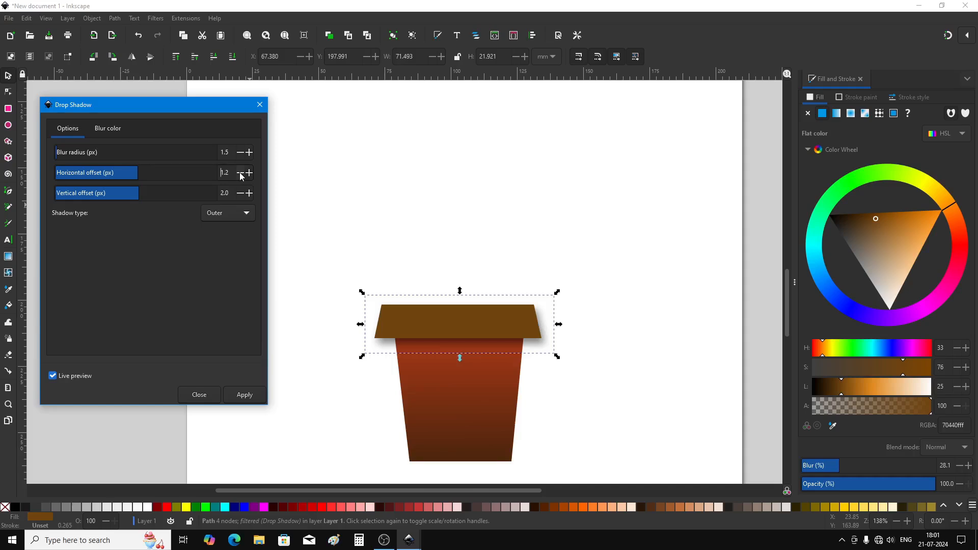
left_click(240, 173)
left_click(239, 173)
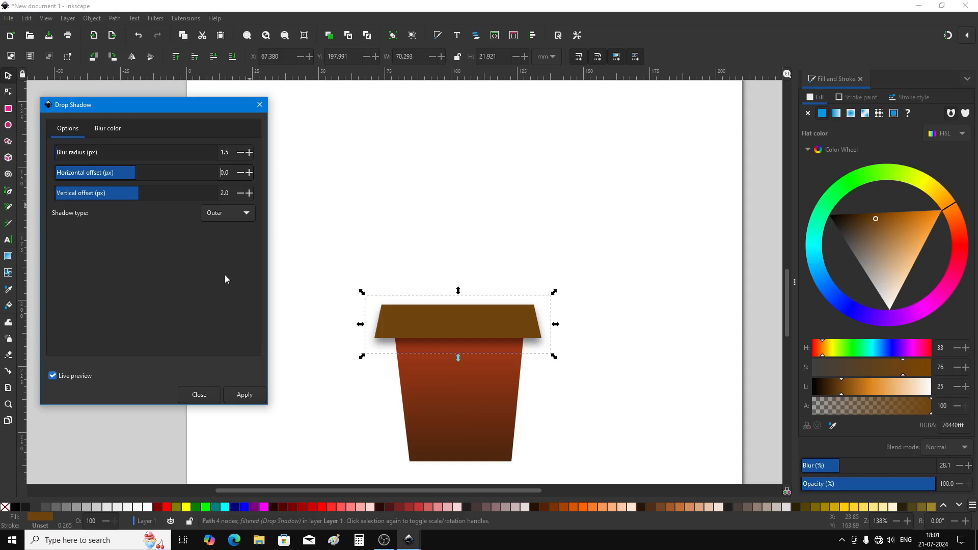
left_click(248, 400)
left_click(198, 395)
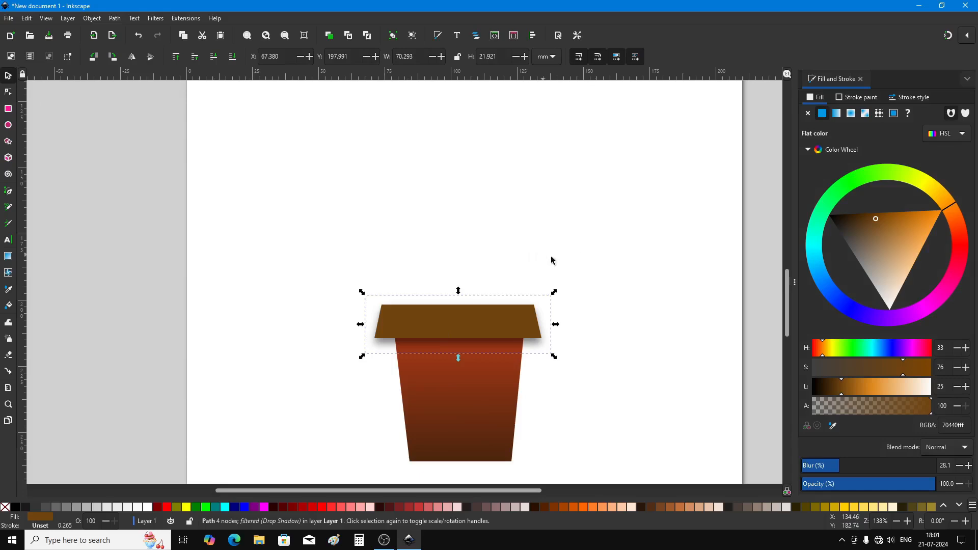
left_click(594, 281)
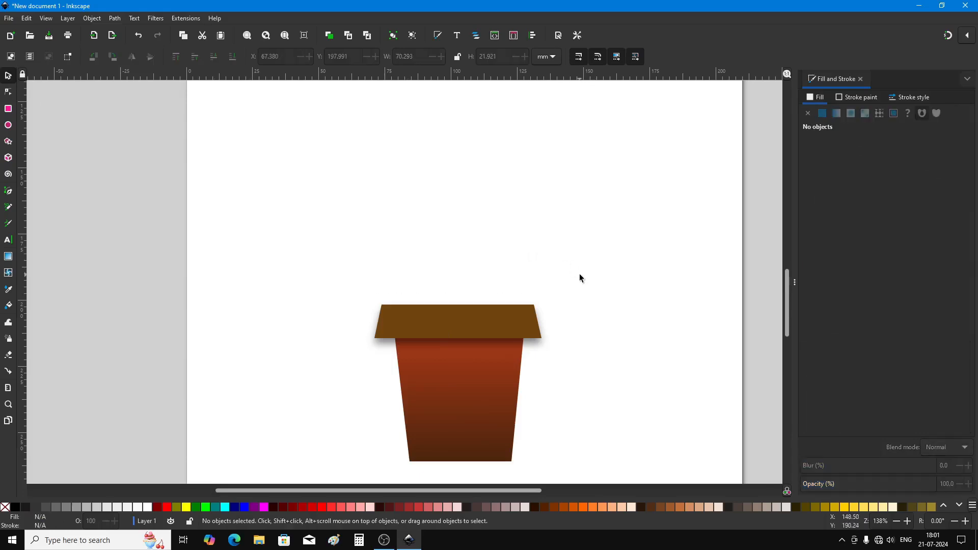
- Group the rim and the pot body into one object and deselect it
left_click_drag(298, 245, 639, 479)
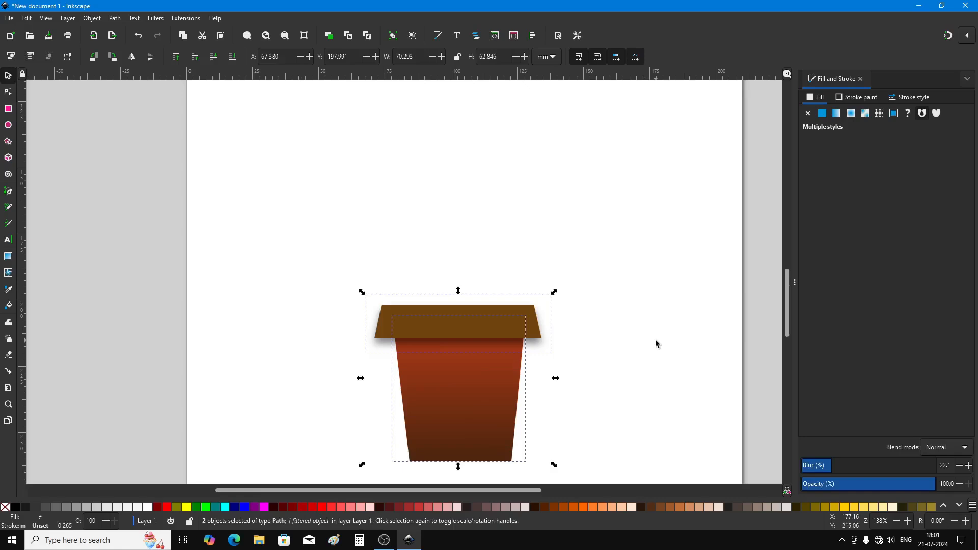
left_click(93, 20)
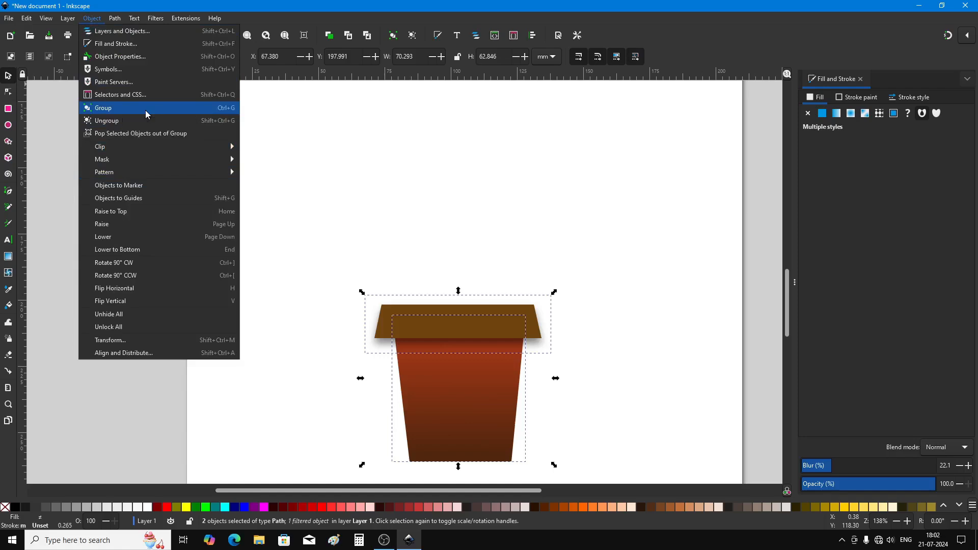
left_click(146, 114)
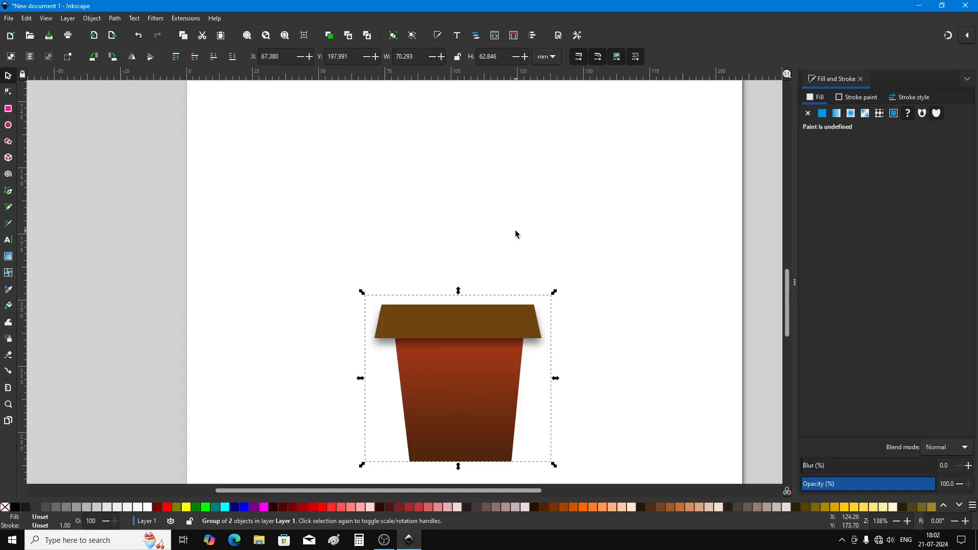
scroll(445, 453, "down", 2)
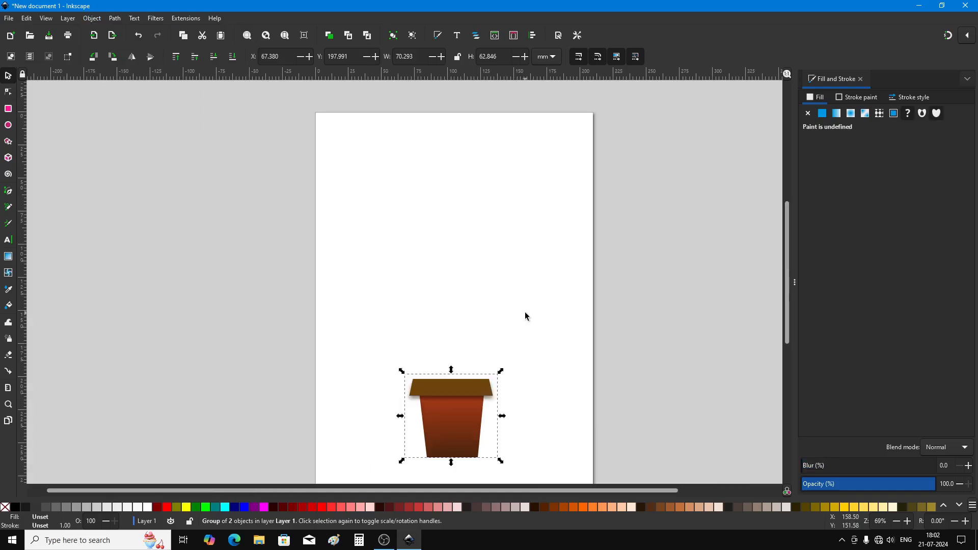
left_click(525, 313)
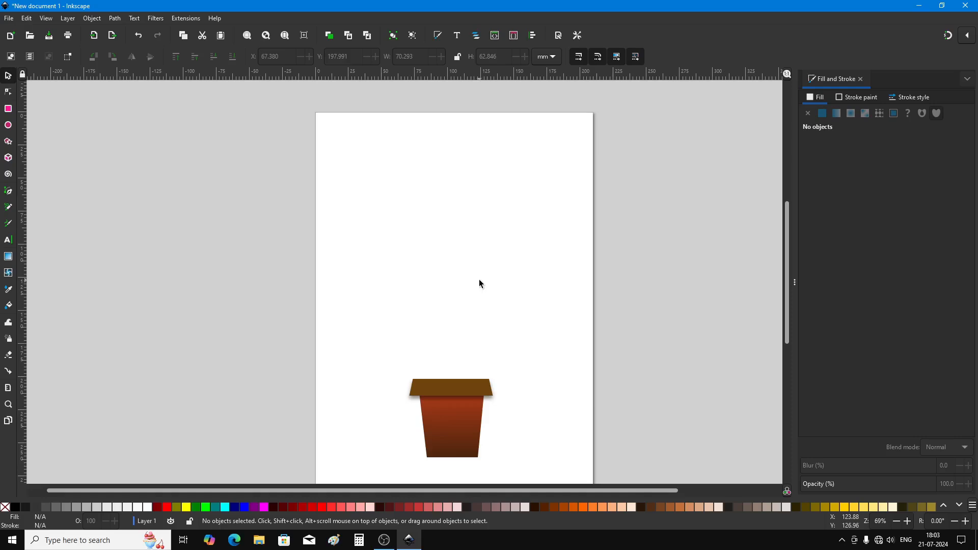
- Draw a nearly circular red ellipse about 47 × 44 mm on the blank page area above the pot
left_click(9, 126)
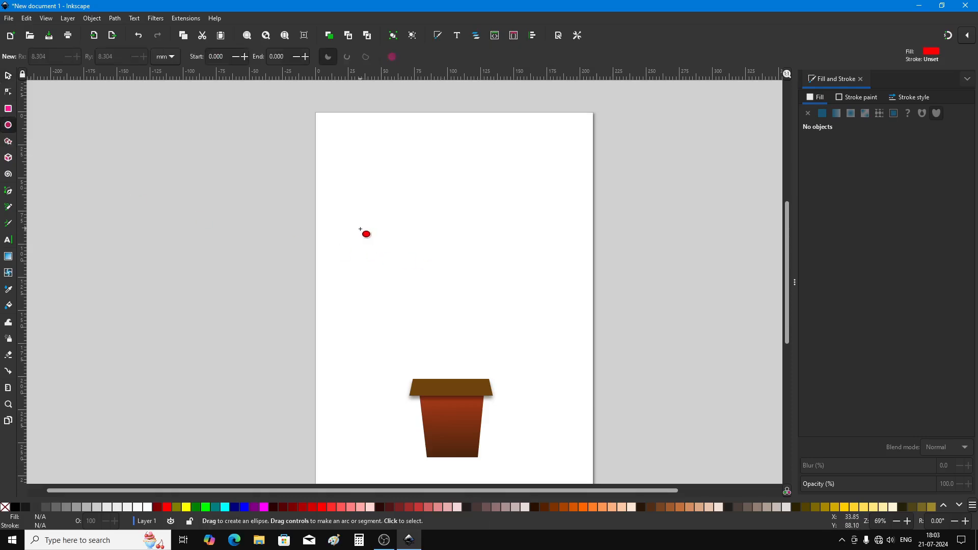
left_click_drag(361, 230, 423, 284)
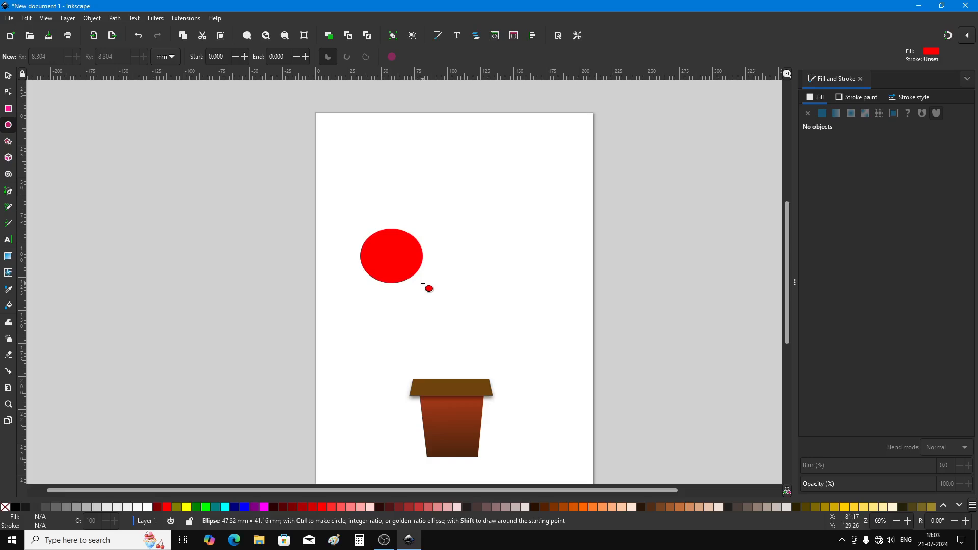
left_click_drag(423, 284, 422, 286)
left_click_drag(422, 286, 423, 287)
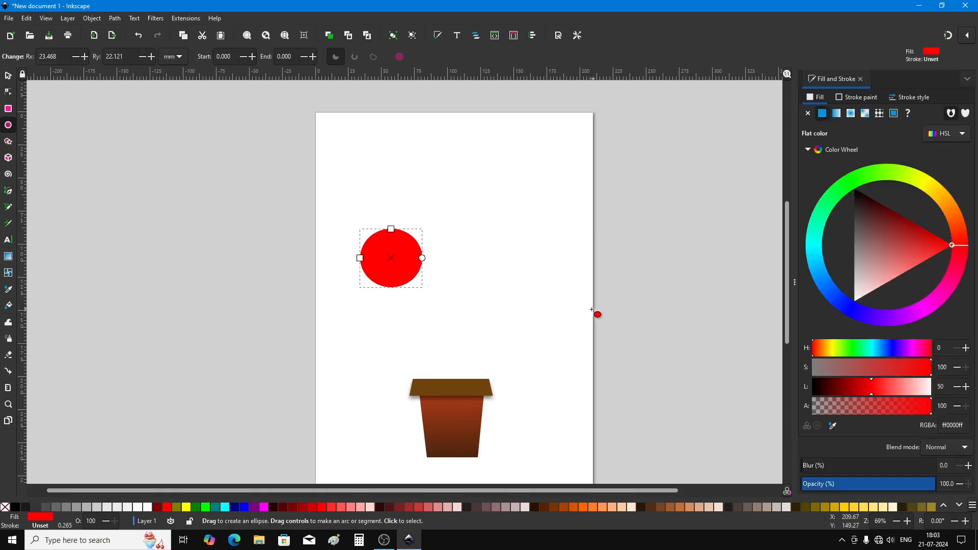
- Set the ellipse's opacity to 70.1% and move it slightly up and to the right
left_click(9, 77)
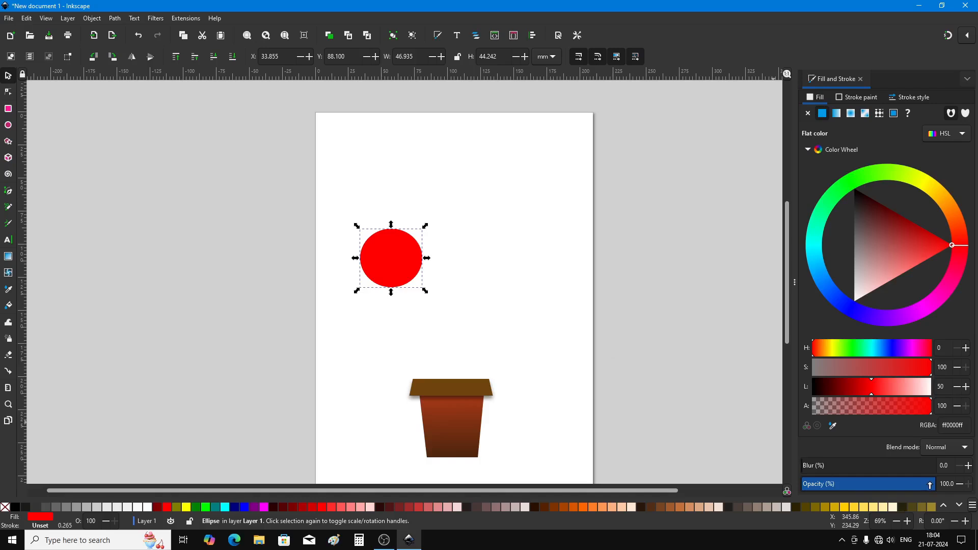
left_click_drag(929, 484, 897, 488)
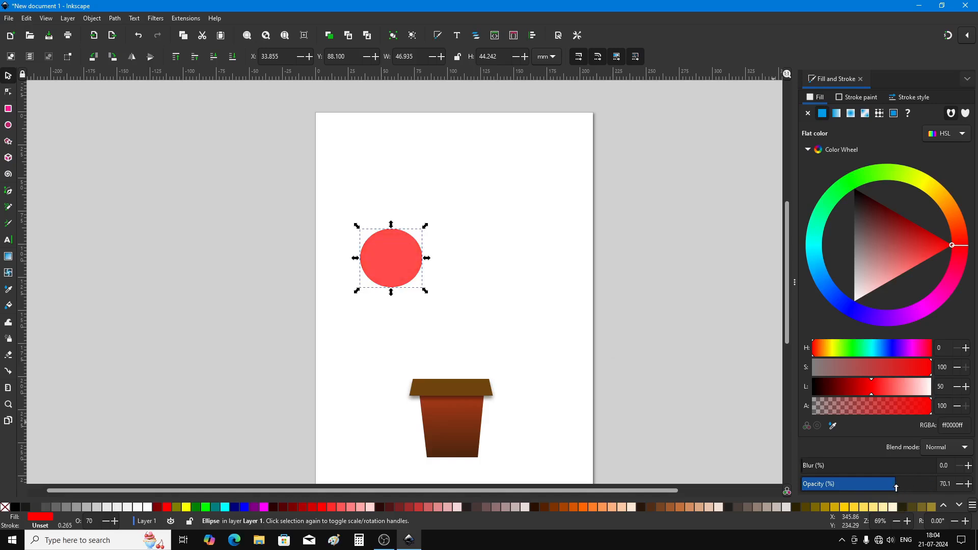
left_click_drag(401, 258, 413, 236)
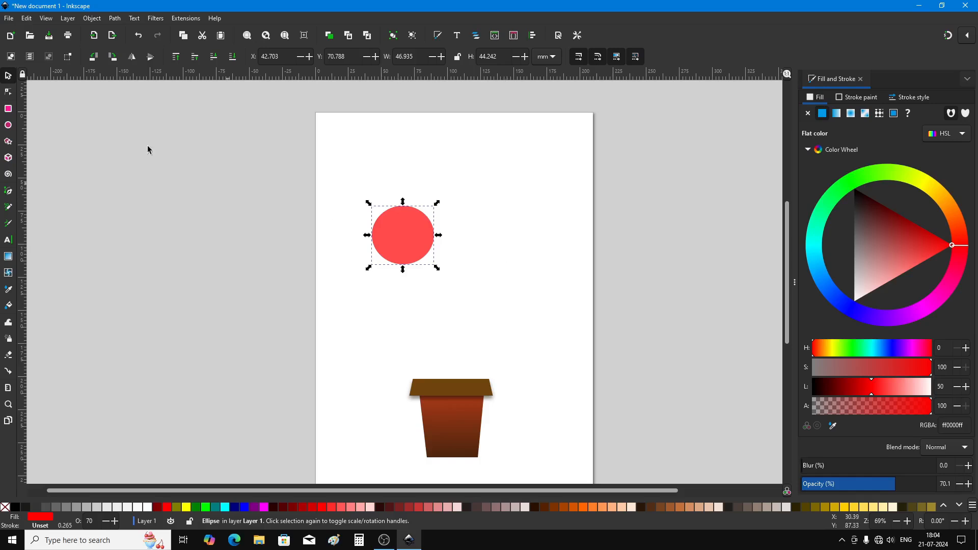
- Duplicate the ellipse and move the copy straight down about 25 mm so the two partly overlap
left_click(27, 19)
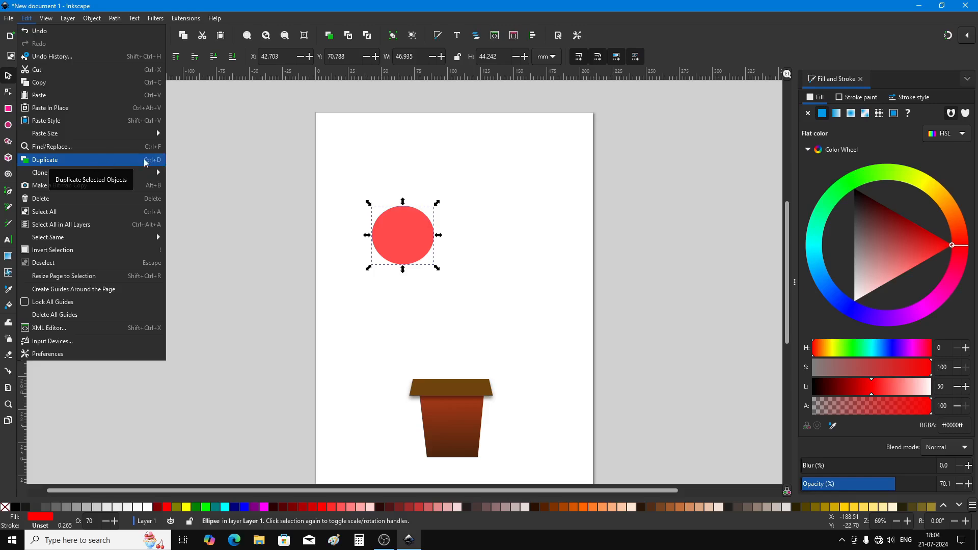
left_click(110, 161)
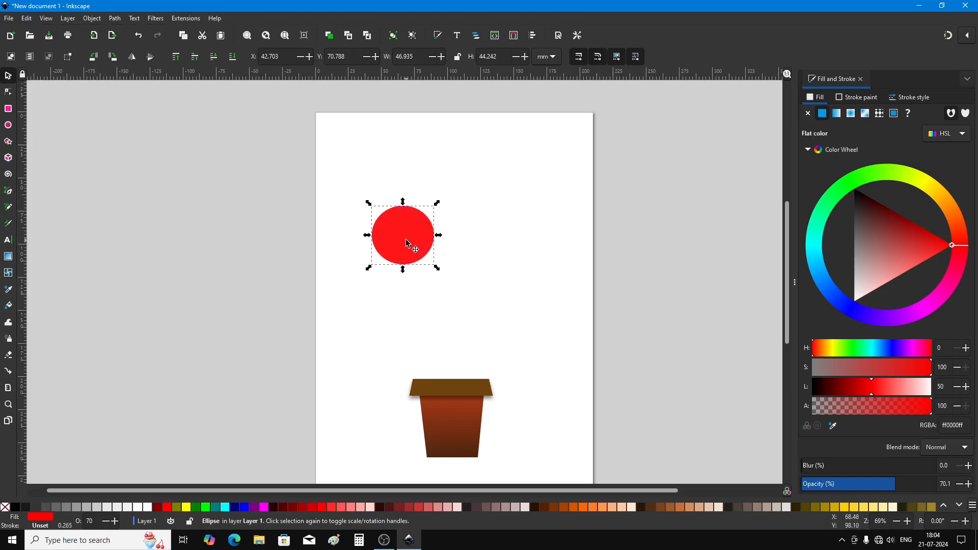
left_click_drag(408, 244, 406, 274)
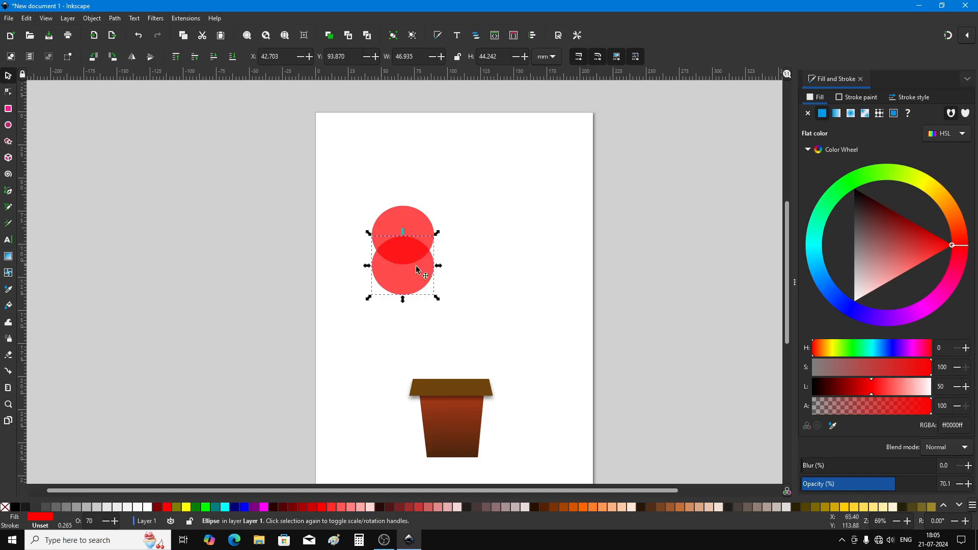
left_click_drag(401, 279, 401, 283)
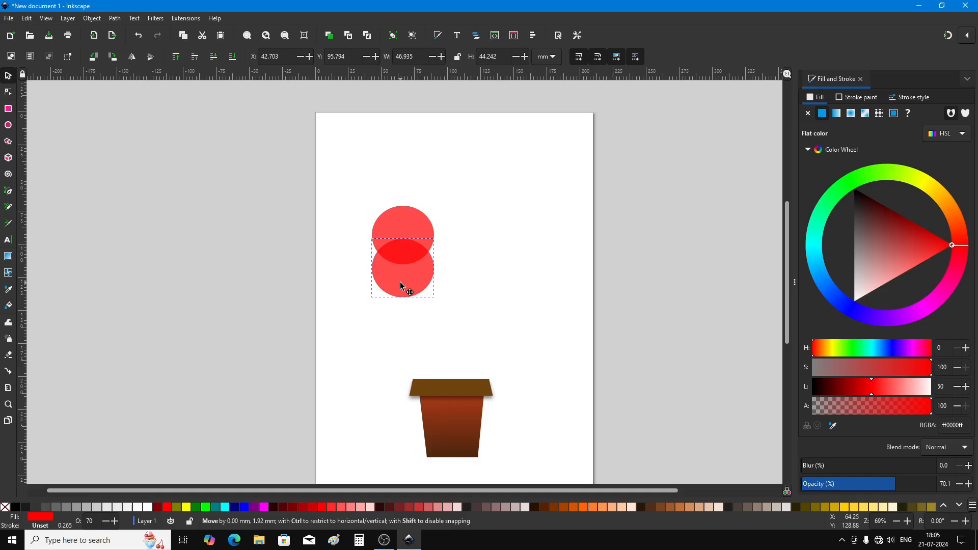
left_click_drag(400, 283, 401, 283)
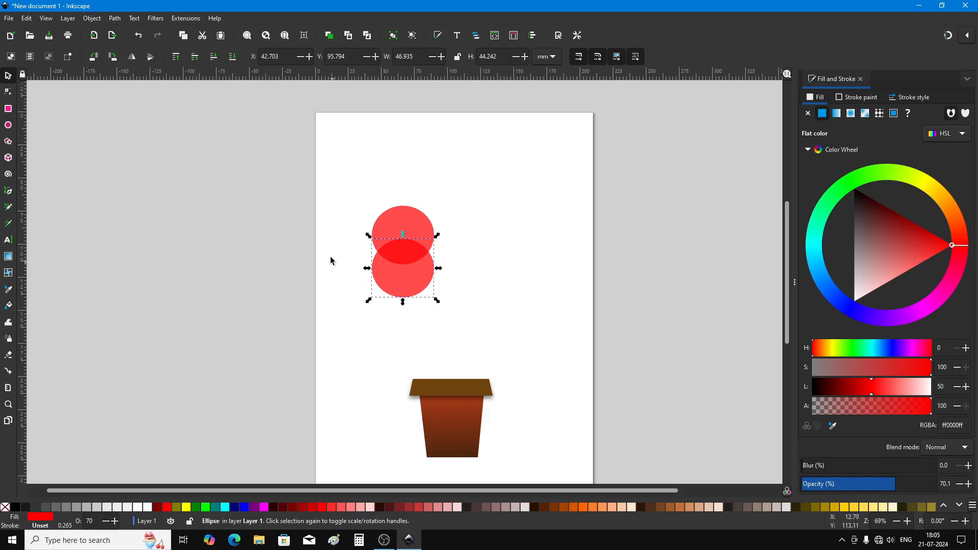
- Select both ellipses and intersect them into a single pointed leaf shape
scroll(376, 255, "up", 3)
key("Escape")
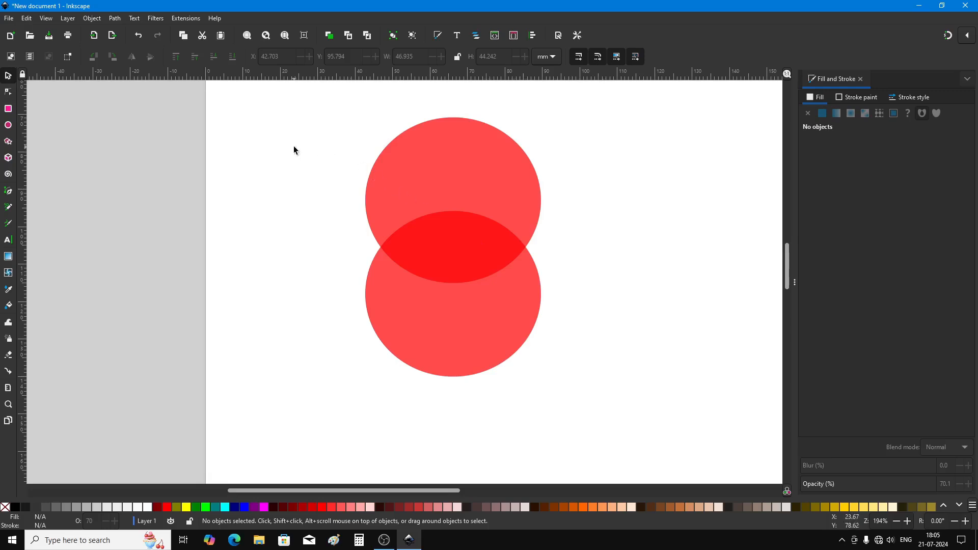
mouse_move(308, 99)
left_mouse_down()
mouse_move(523, 192)
mouse_move(606, 343)
mouse_move(611, 418)
left_mouse_up()
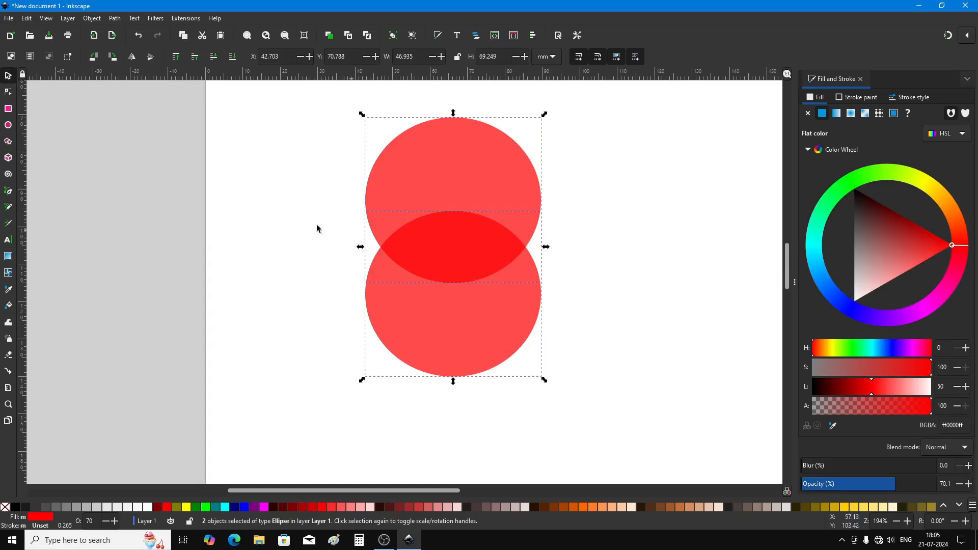
left_click(121, 20)
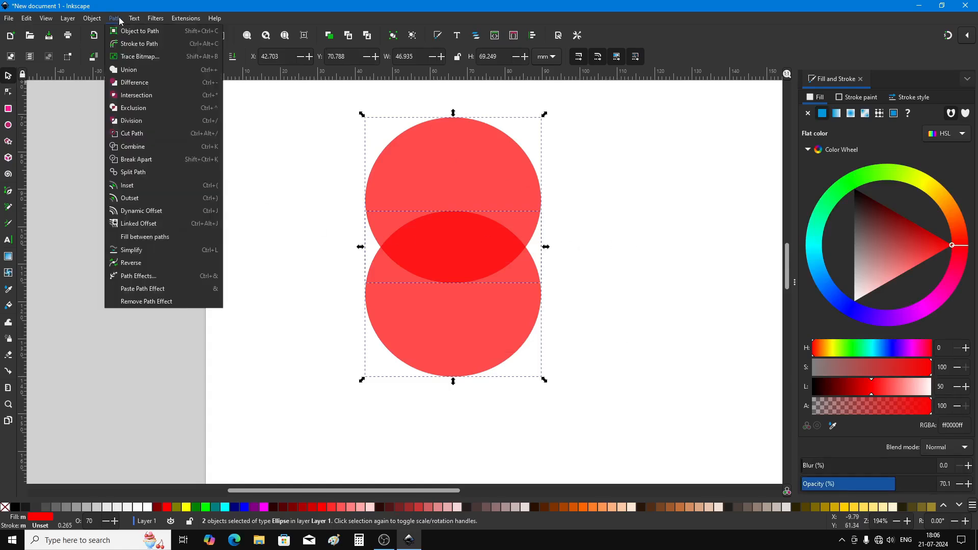
left_click(166, 96)
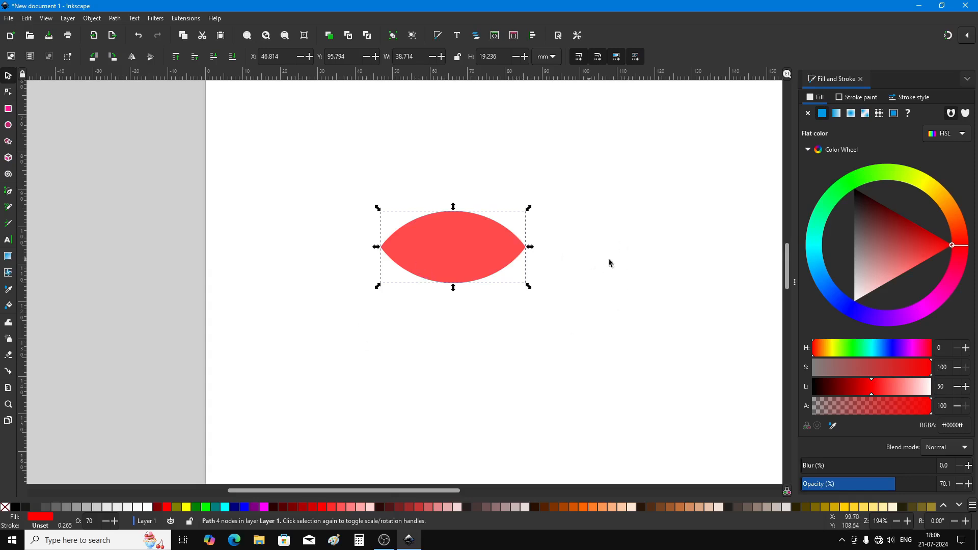
- Recolour the red leaf shape to a medium green with RGBA value 00a007ff
left_click(836, 202)
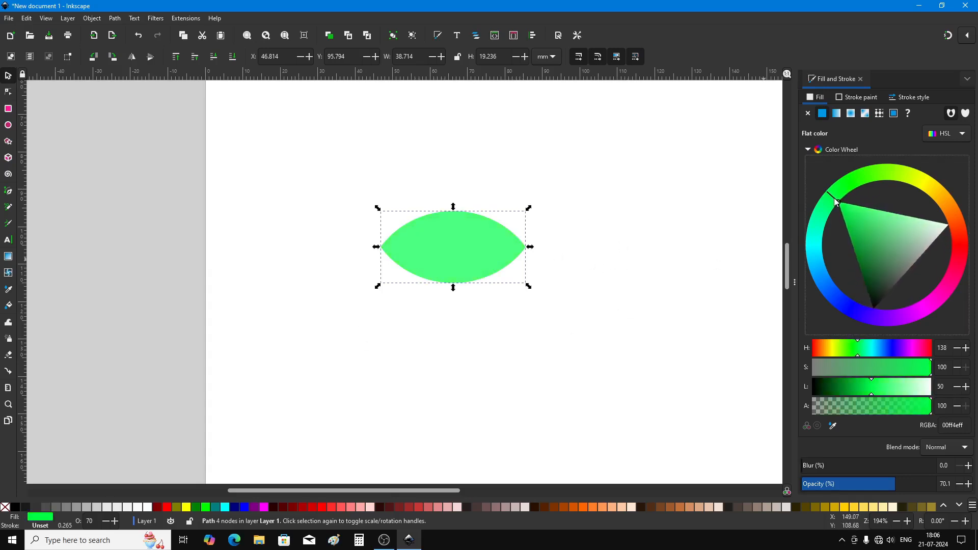
left_click_drag(834, 199, 840, 191)
mouse_move(860, 229)
left_mouse_down()
mouse_move(855, 246)
mouse_move(853, 236)
left_mouse_up()
left_click(846, 189)
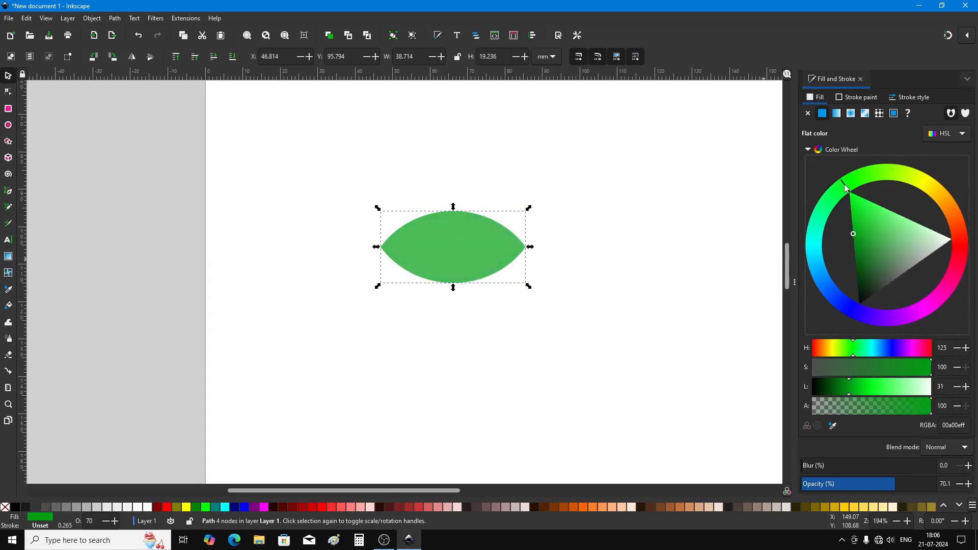
left_click_drag(846, 189, 849, 186)
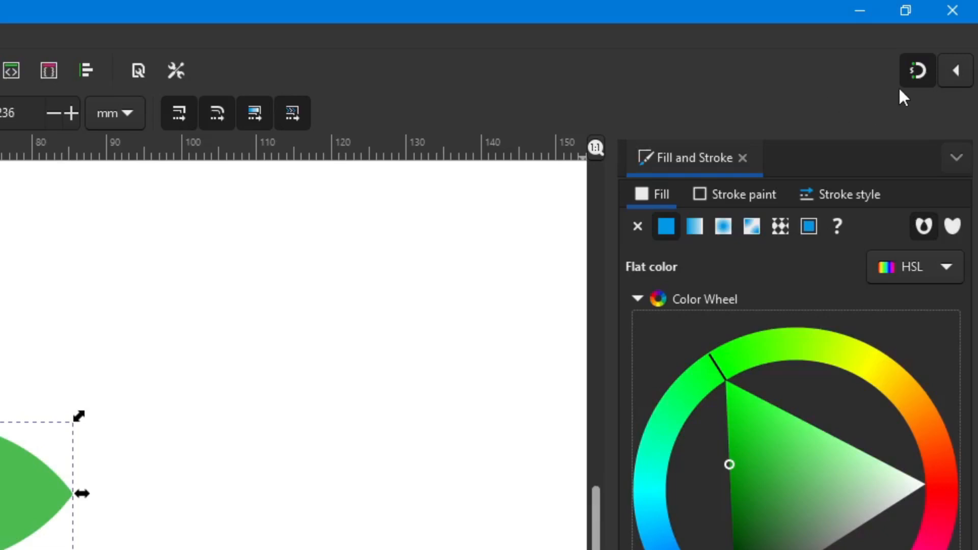
- Examine the snapping options for bounding boxes, nodes and other points, and deselect the leaf
left_click(957, 72)
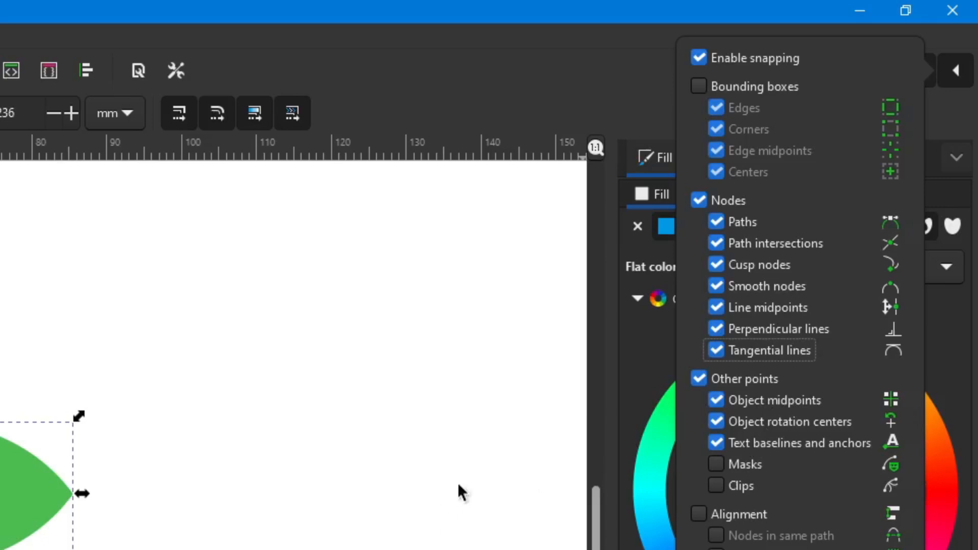
left_click(967, 74)
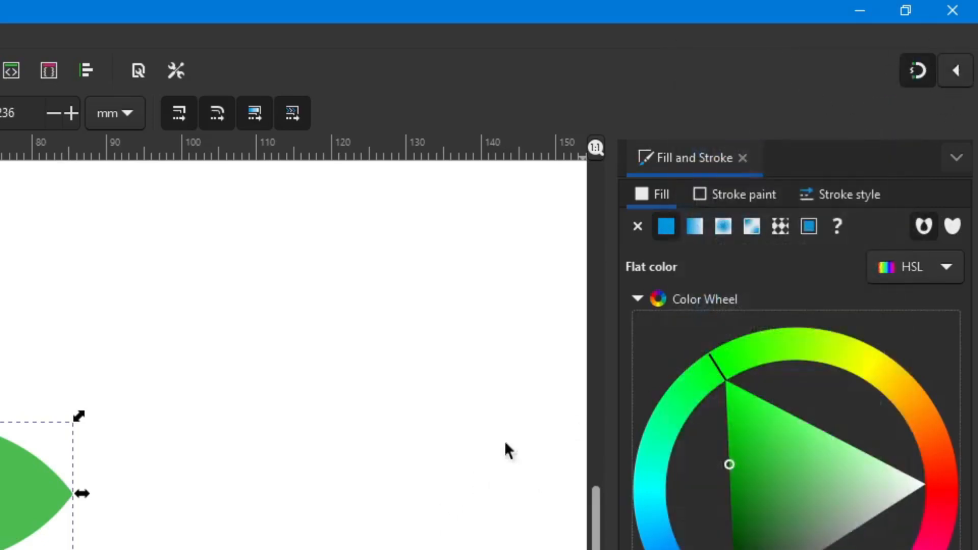
left_click(24, 549)
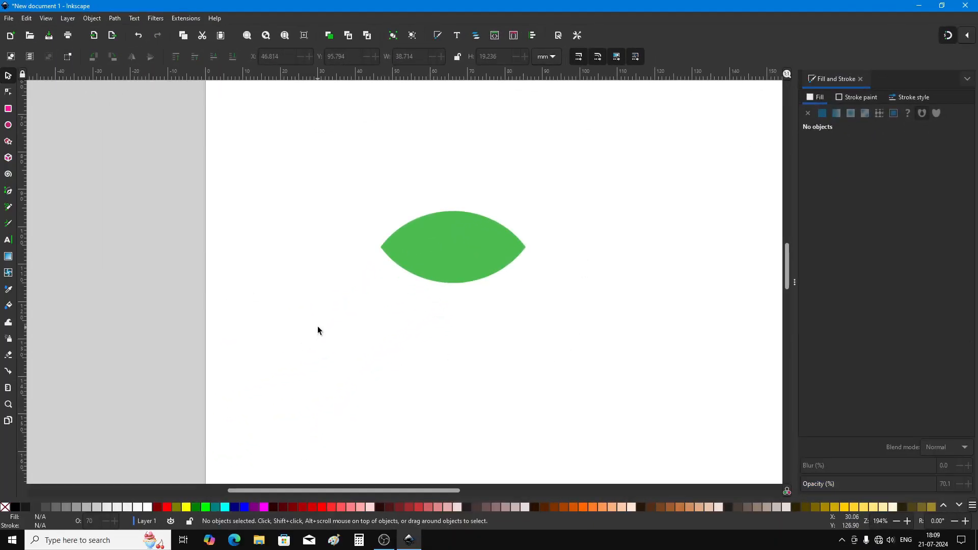
- Draw a blue rectangle about 57.5 × 18.5 mm and move it up over the leaf's lower half
left_click(8, 109)
mouse_move(361, 281)
left_mouse_down()
mouse_move(344, 270)
mouse_move(560, 340)
left_mouse_up()
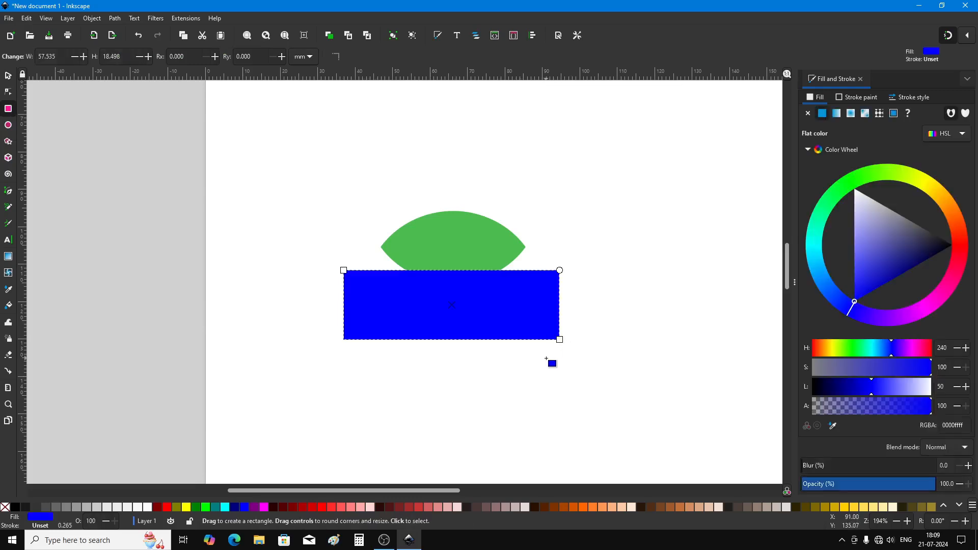
left_click(10, 77)
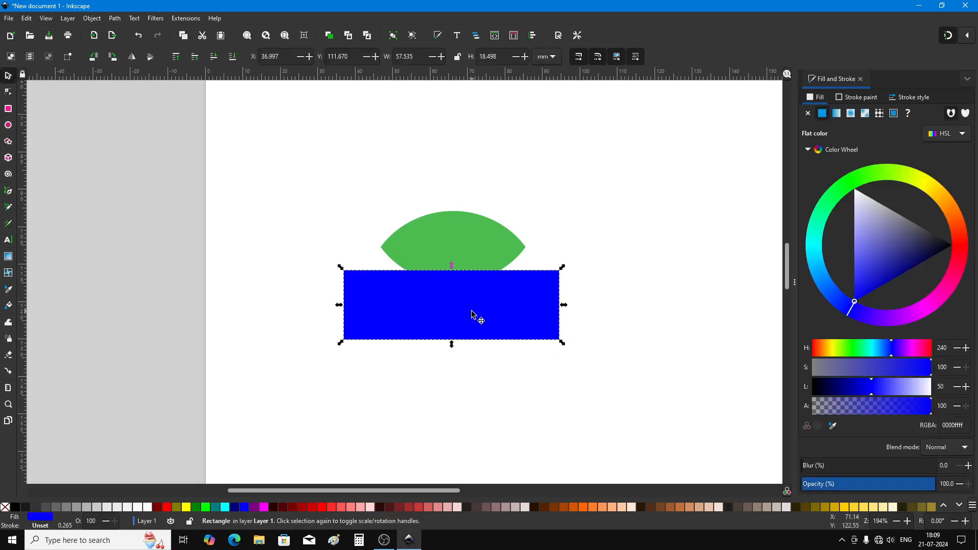
scroll(468, 304, "up", 2)
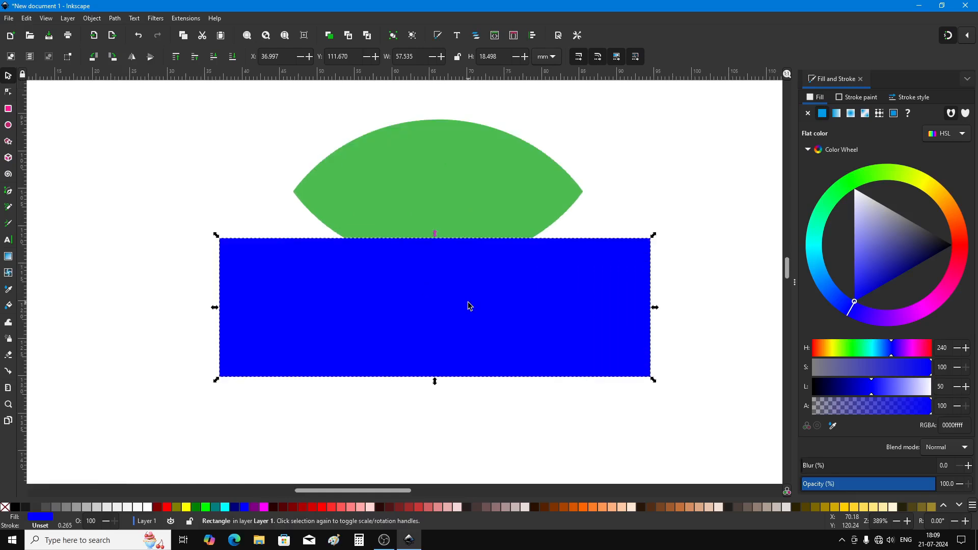
left_click_drag(524, 336, 560, 281)
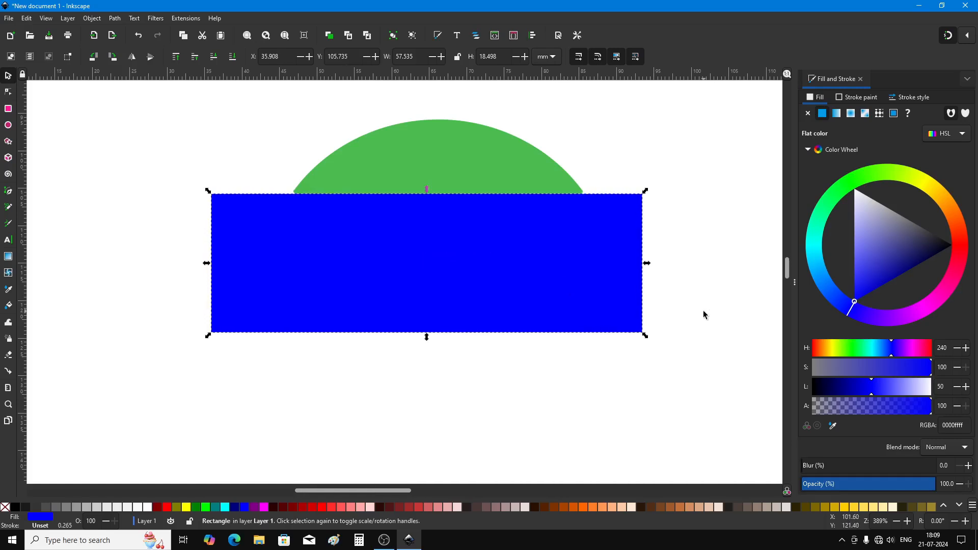
- Enable snapping to bounding boxes and snap the rectangle's top edge, centred, to the line between the leaf's two tips
left_click(968, 37)
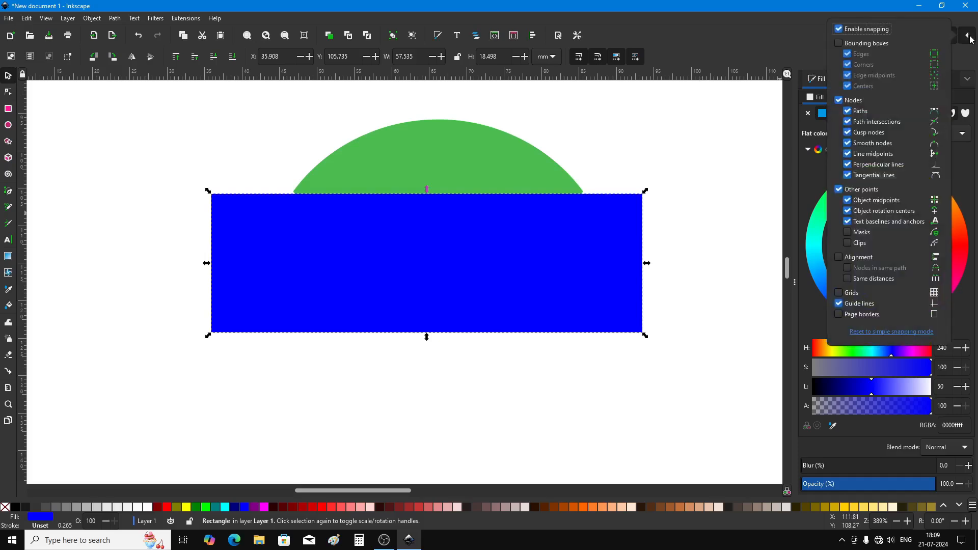
left_click(856, 44)
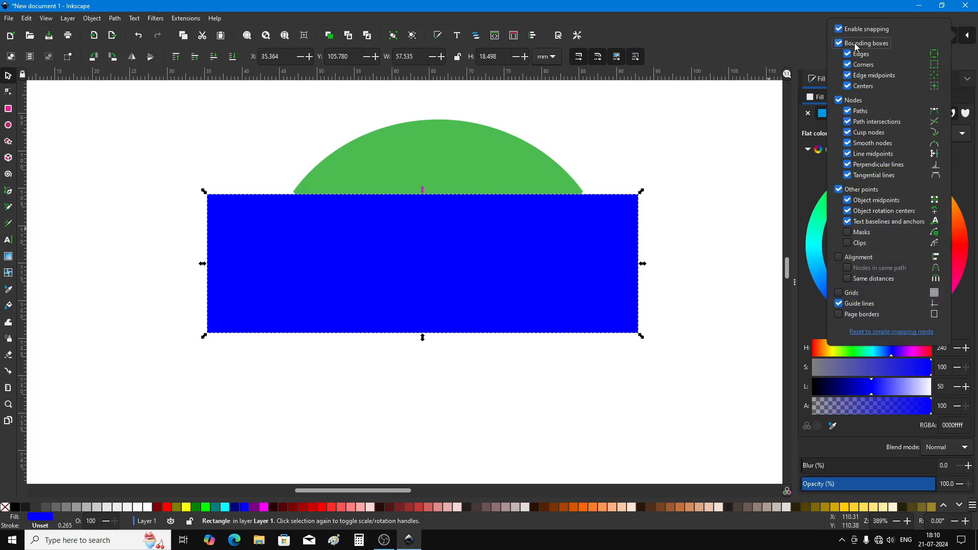
left_click(448, 275)
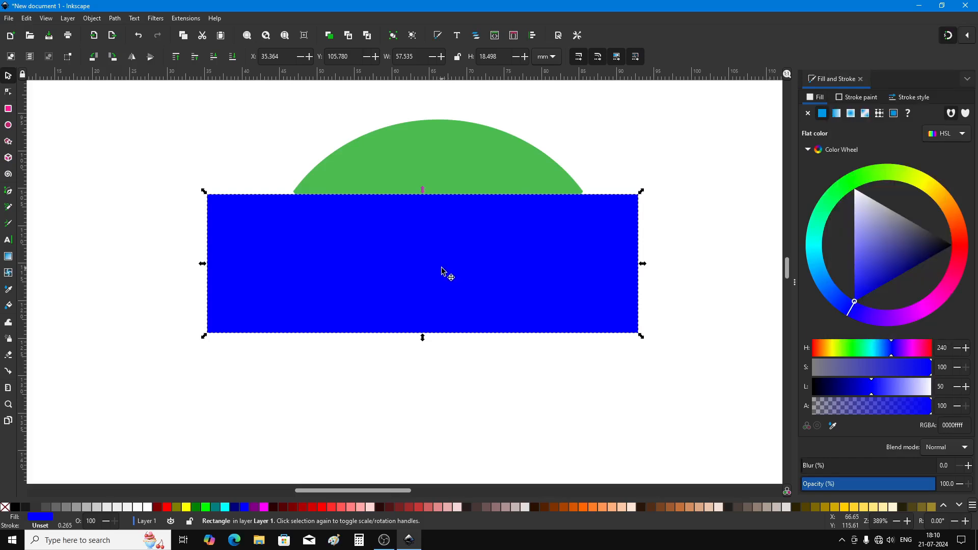
mouse_move(455, 275)
left_mouse_down()
mouse_move(477, 282)
mouse_move(458, 267)
mouse_move(471, 268)
left_mouse_up()
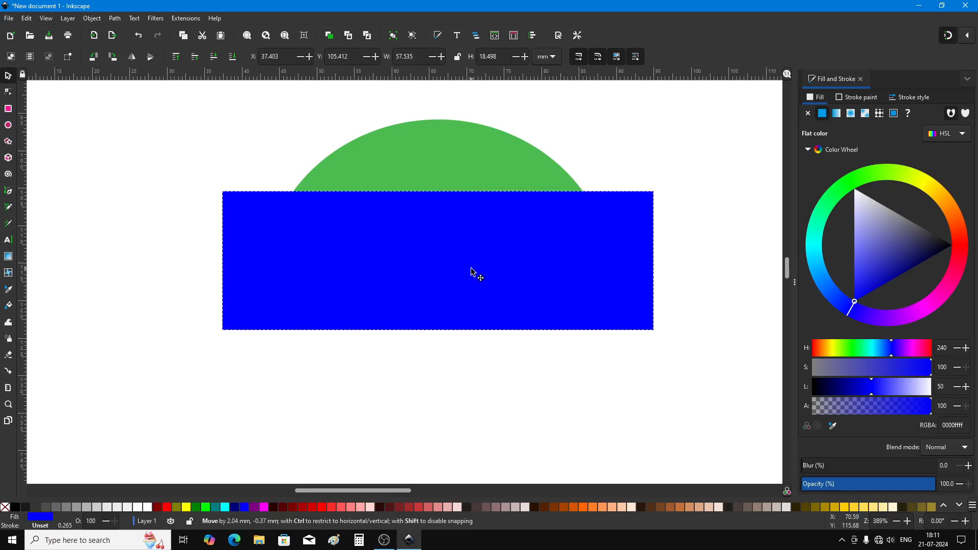
left_click_drag(470, 268, 471, 268)
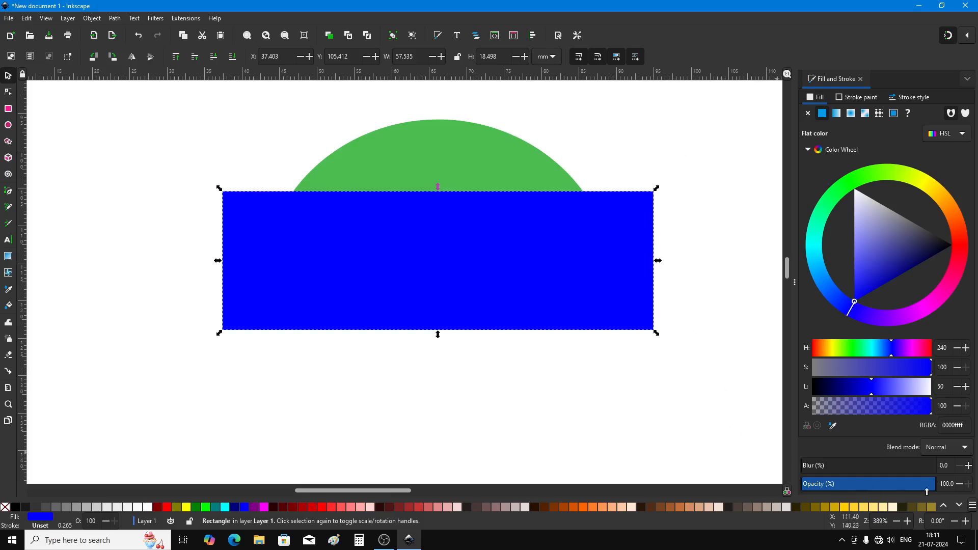
- Lower the blue rectangle's opacity to 61.2%
left_click_drag(929, 485, 884, 485)
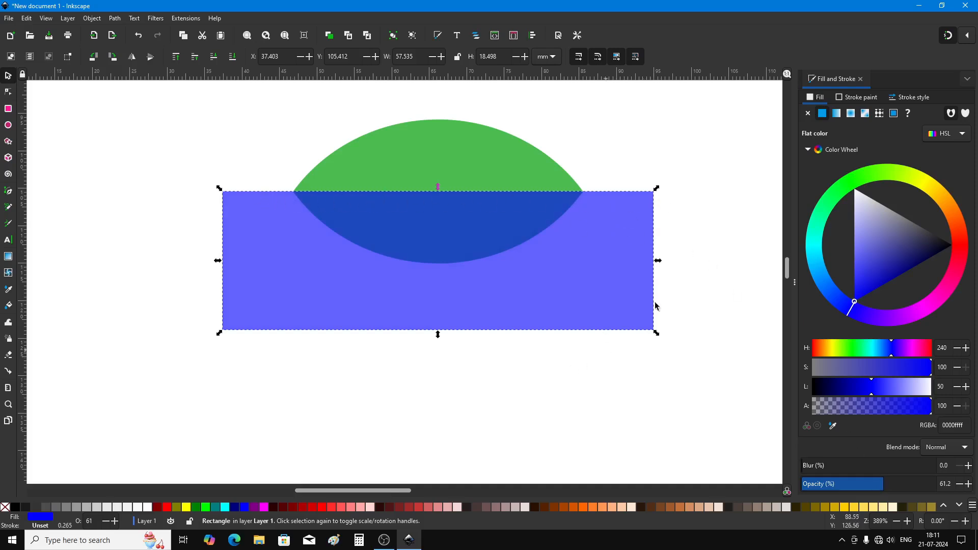
scroll(653, 171, "up", 2)
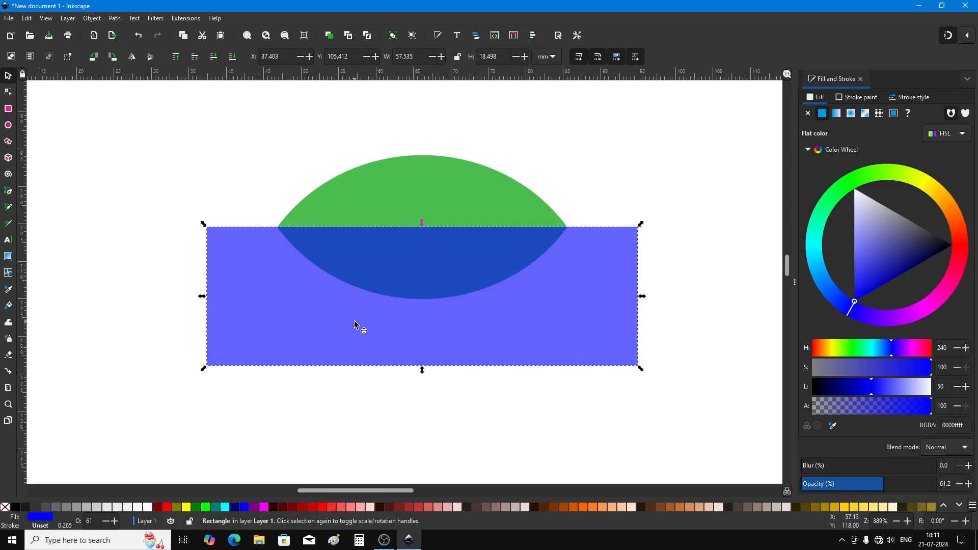
left_click(624, 144)
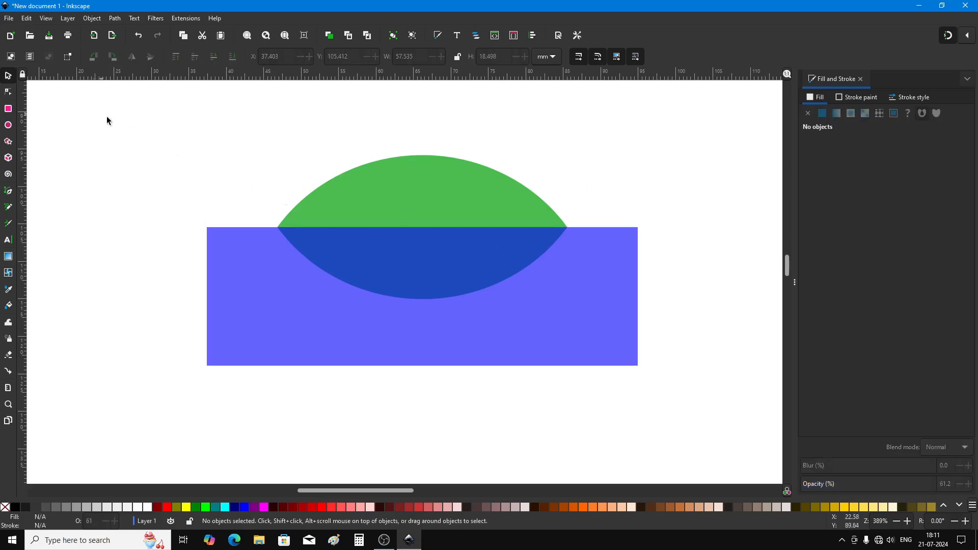
- Select the leaf and the rectangle and apply Difference to cut away the leaf's lower half
left_click_drag(112, 114, 705, 439)
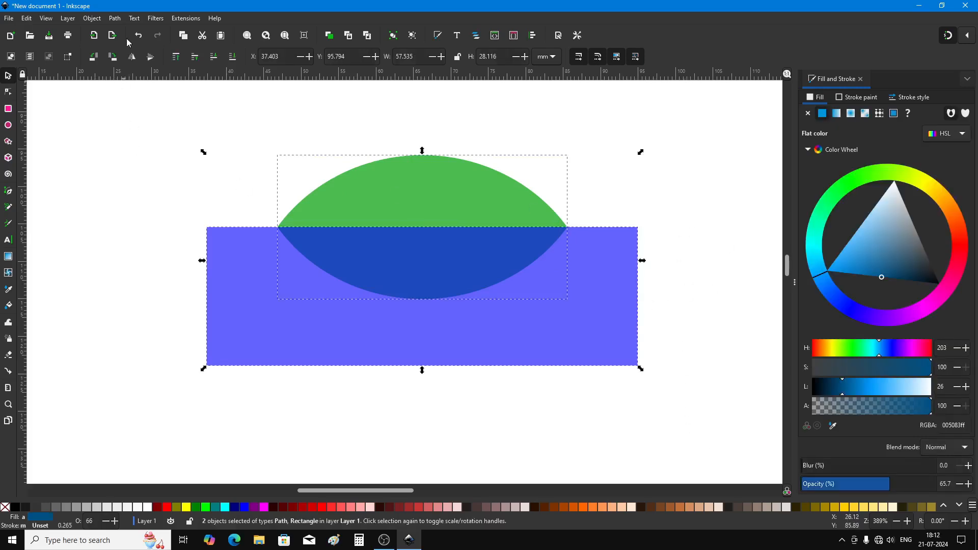
left_click(114, 19)
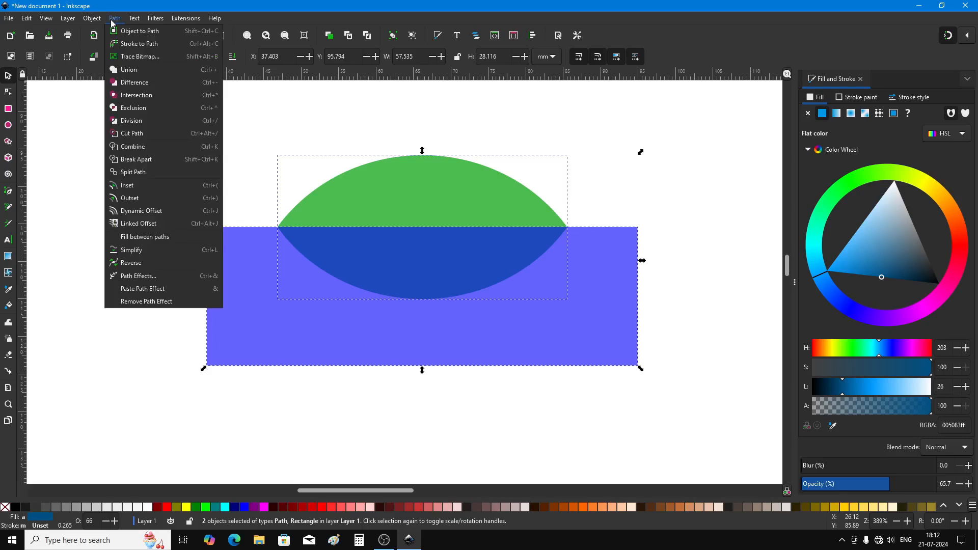
left_click(132, 83)
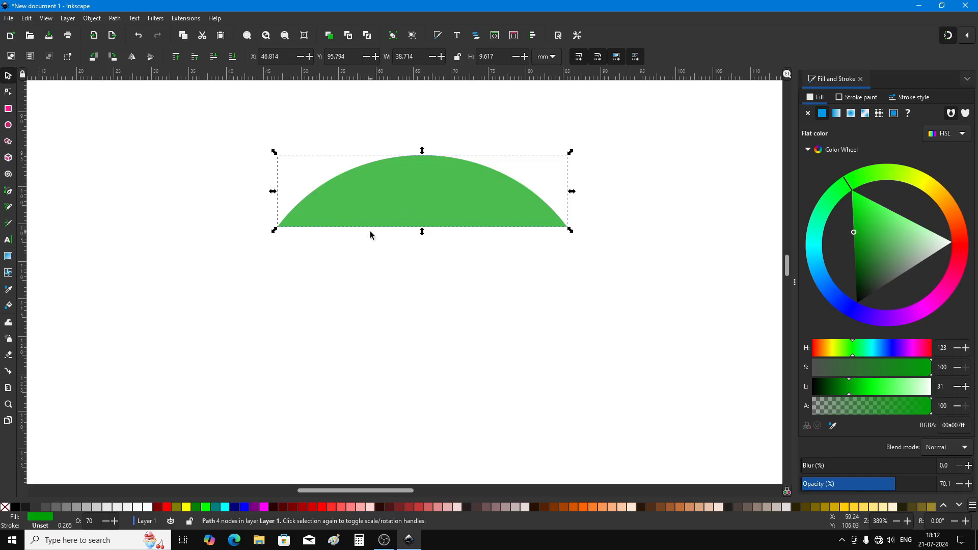
- Duplicate the half leaf and move the copy about 12 mm straight down
left_click(26, 19)
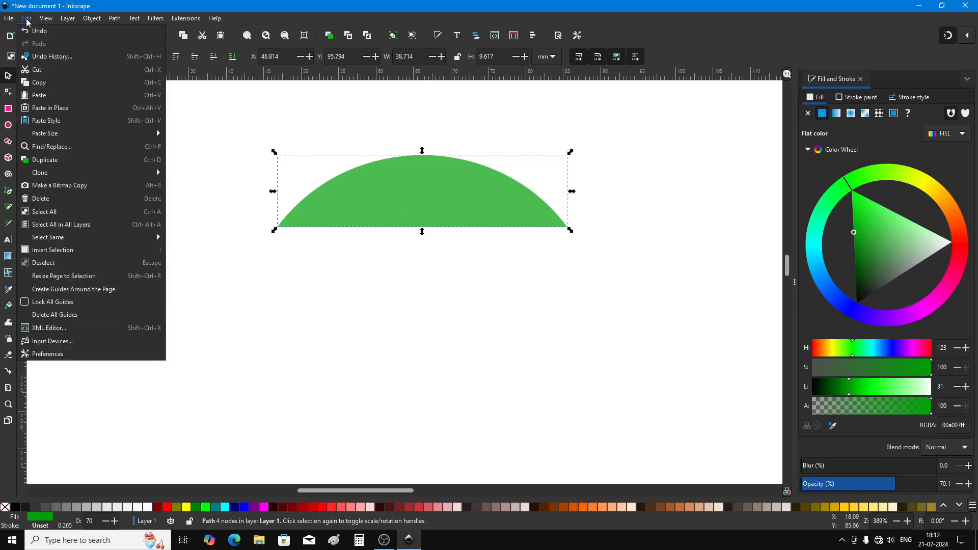
left_click(55, 161)
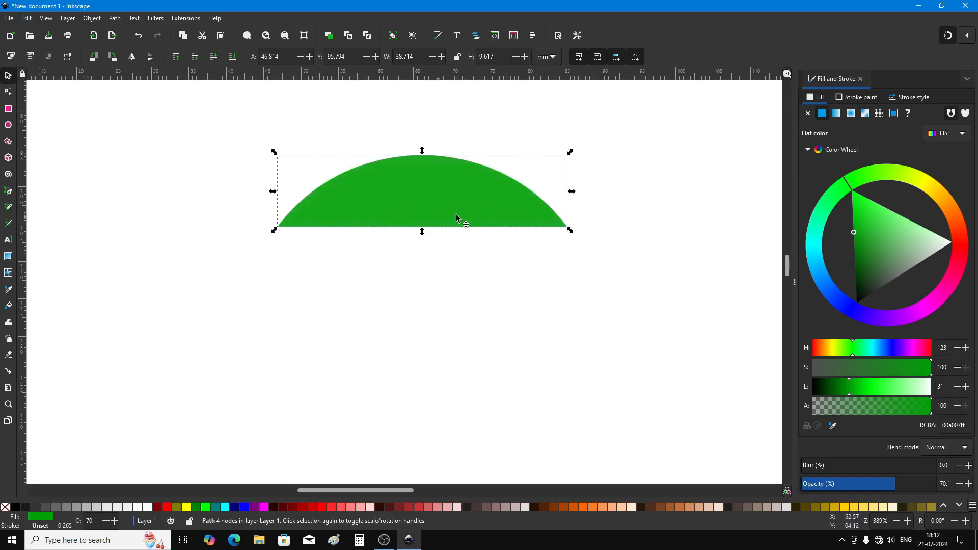
left_click_drag(430, 199, 428, 294)
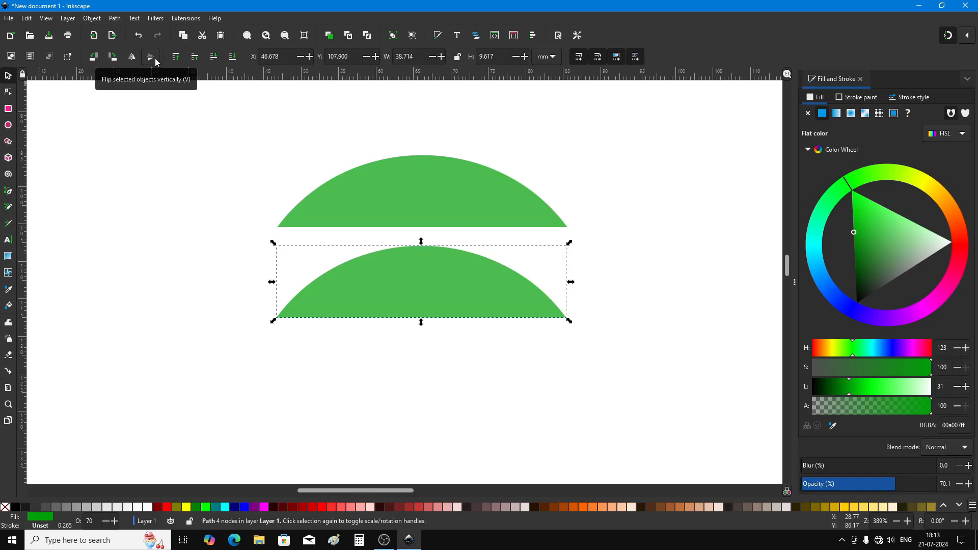
- Flip the copied half leaf vertically and snap its flat edge against the upper half to complete the leaf
left_click(155, 59)
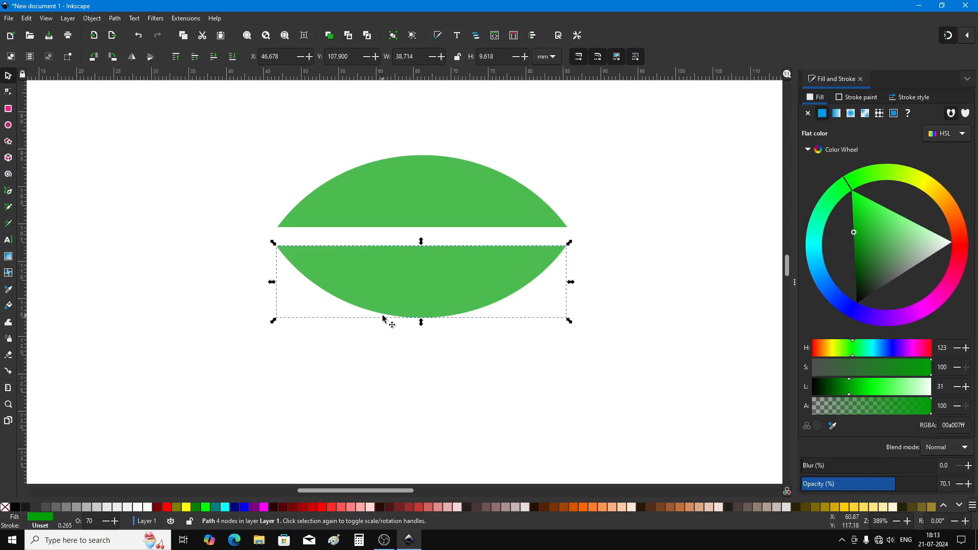
left_click_drag(413, 284, 415, 270)
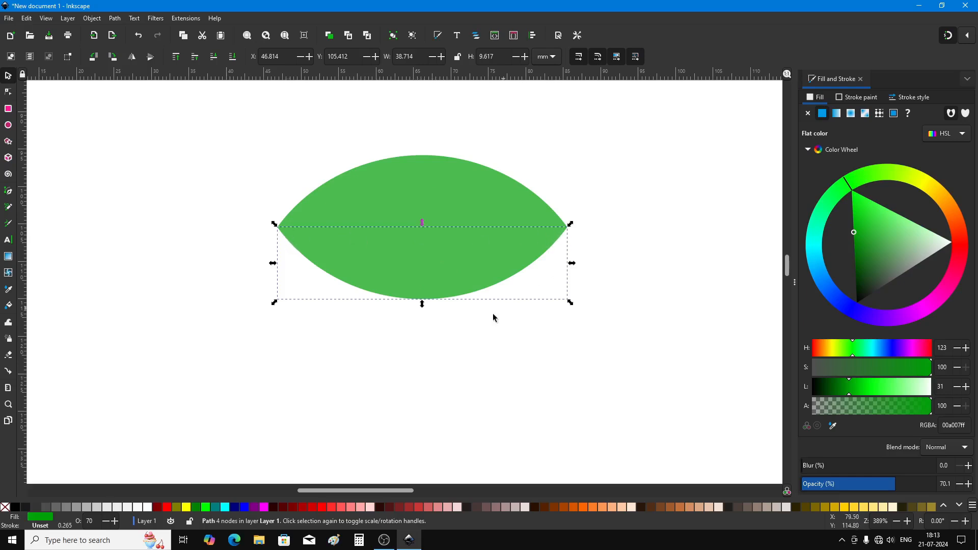
left_click(525, 355)
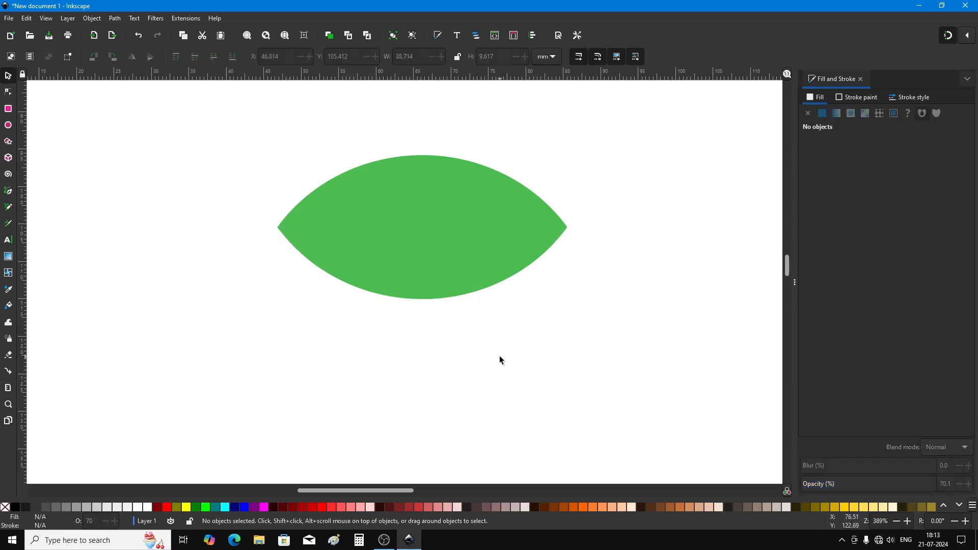
- Recolour the lower leaf half to a darker green
left_click(426, 273)
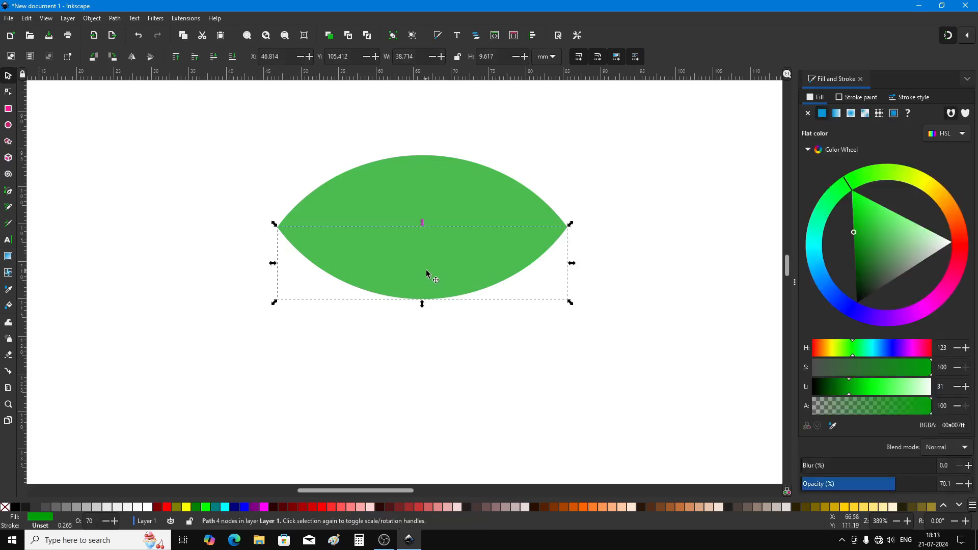
left_click_drag(859, 244, 853, 259)
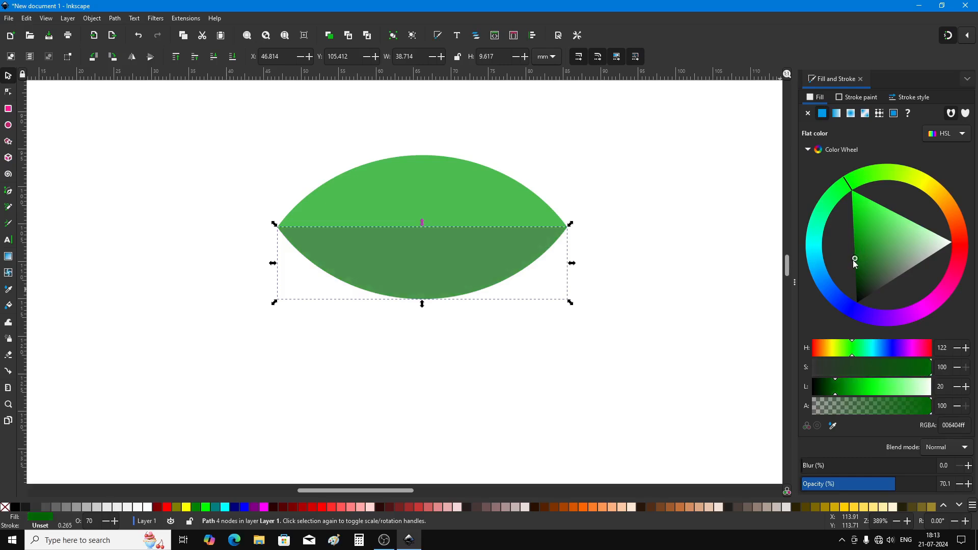
left_click(561, 388)
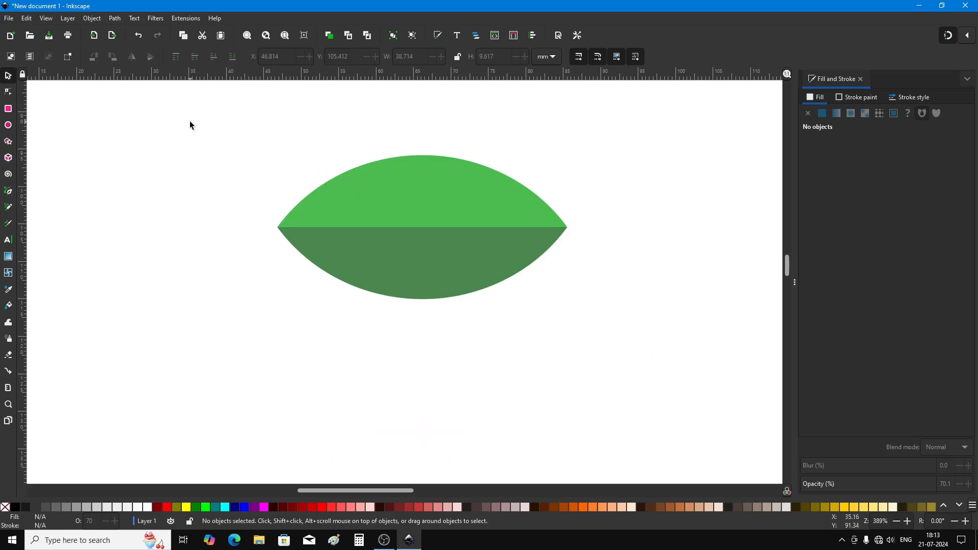
- Group the two leaf halves and move the leaf to about X 17, Y 137 mm, above and left of the pot
left_click_drag(174, 116, 653, 365)
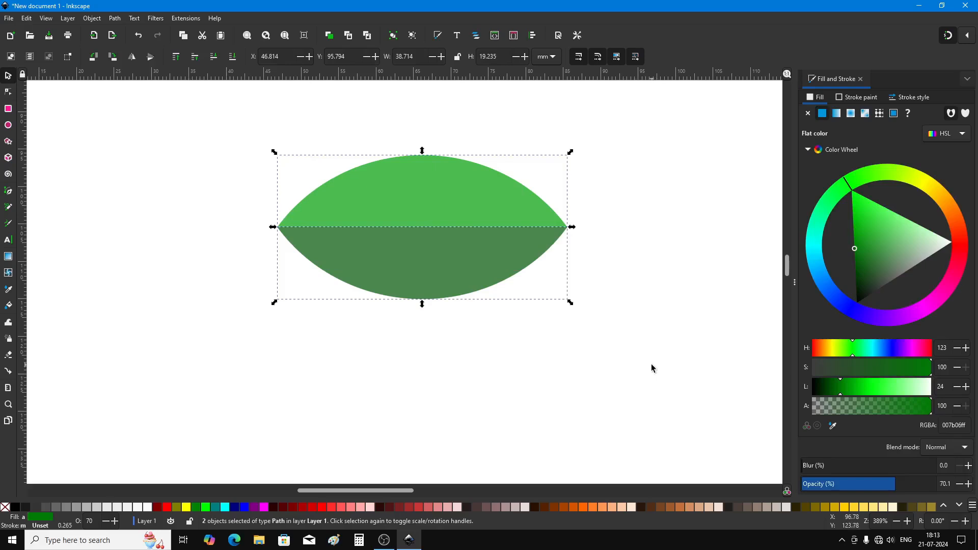
left_click(393, 35)
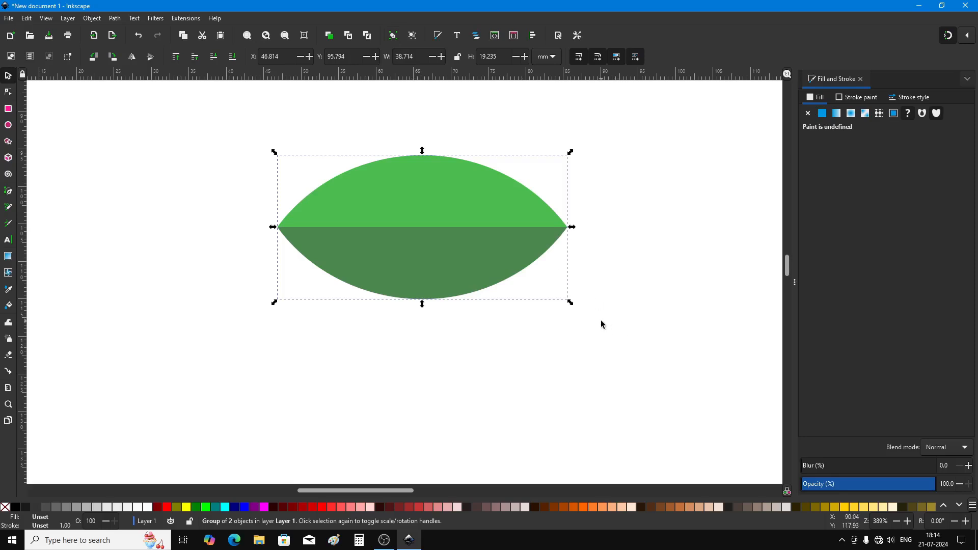
scroll(396, 235, "down", 5)
left_click_drag(396, 238, 358, 294)
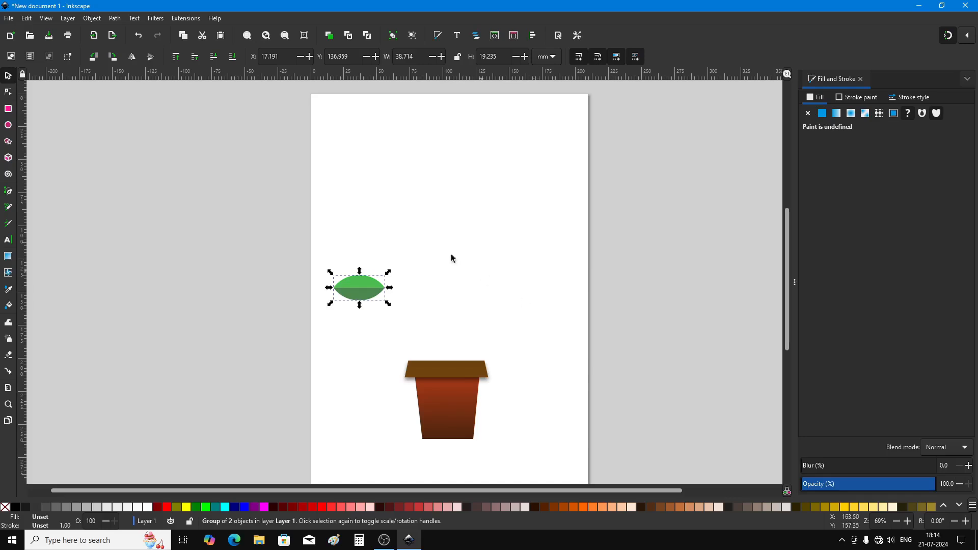
key("Escape")
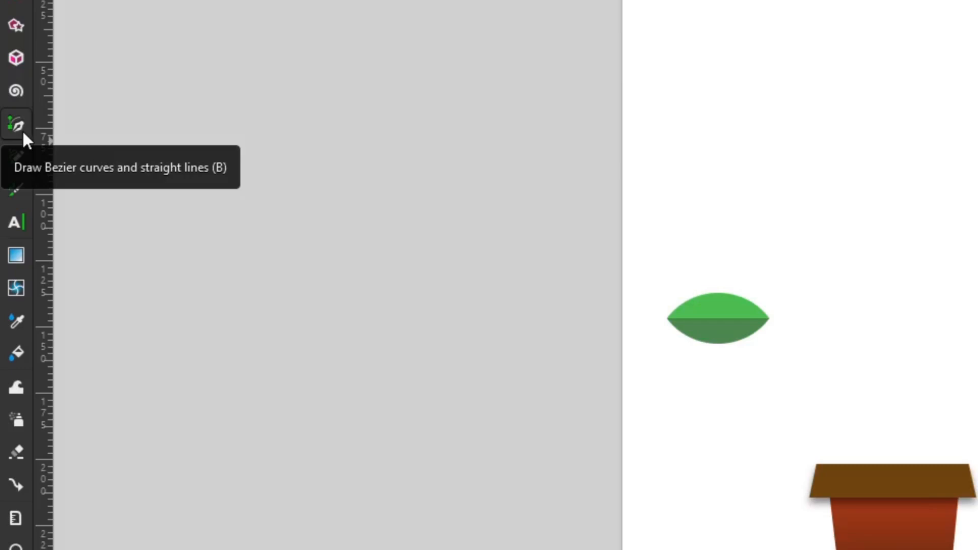
- Draw an open S-curved stem with the Bezier tool, from the middle of the pot rim's upper edge up to about X 114, Y 129 mm
left_click(23, 133)
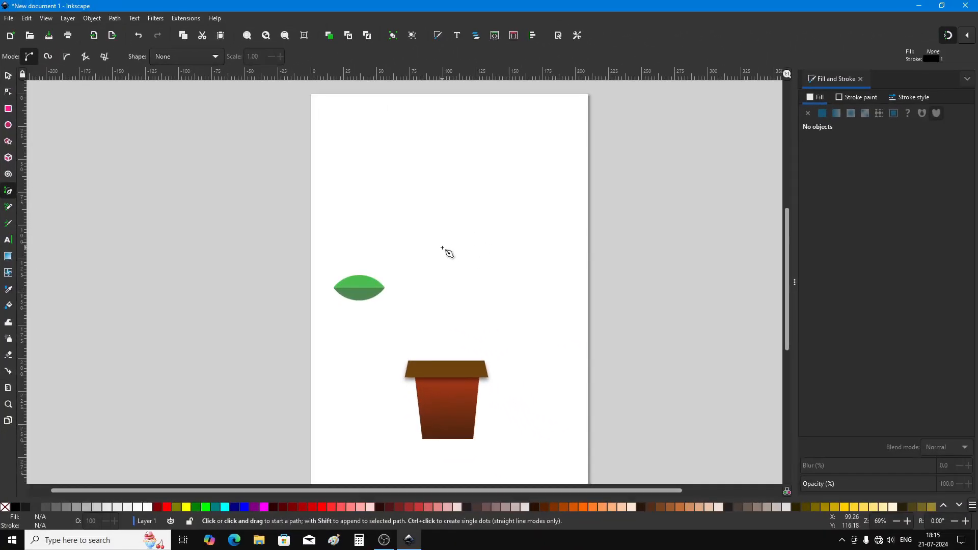
left_click(447, 361)
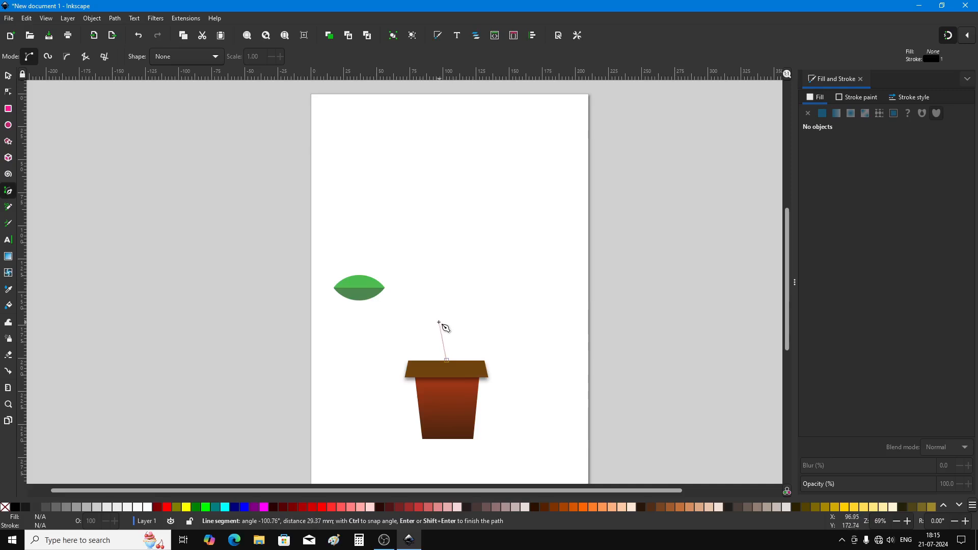
left_click_drag(438, 321, 445, 309)
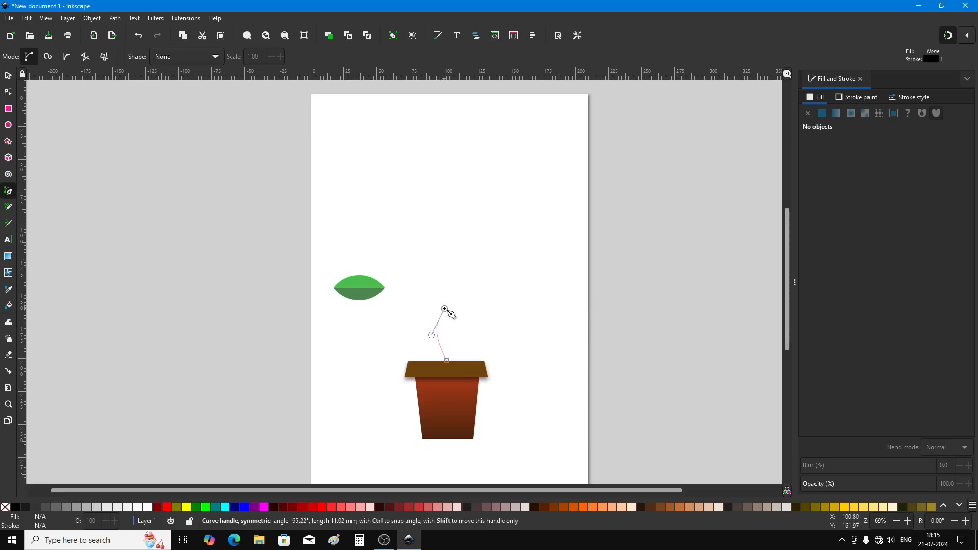
left_click_drag(445, 309, 445, 308)
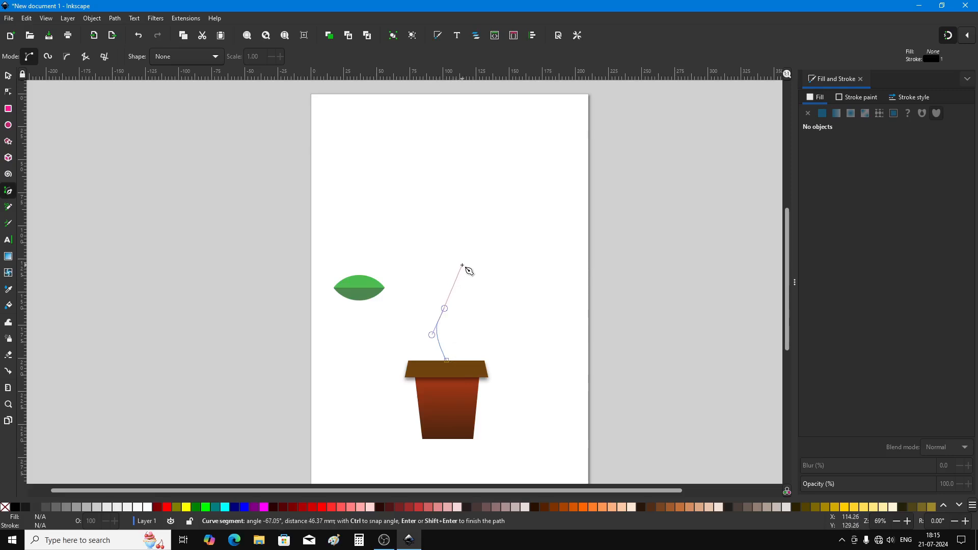
left_click_drag(463, 265, 453, 230)
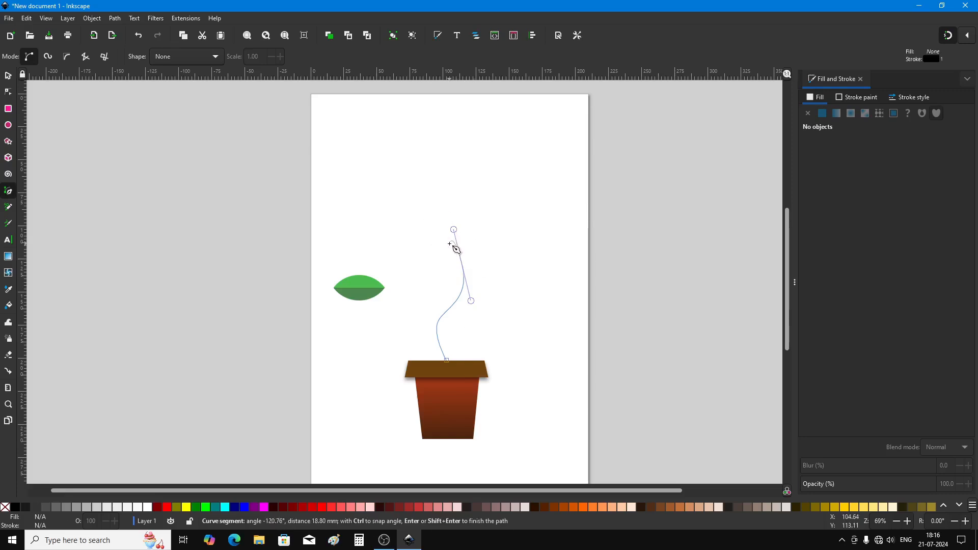
key("Return")
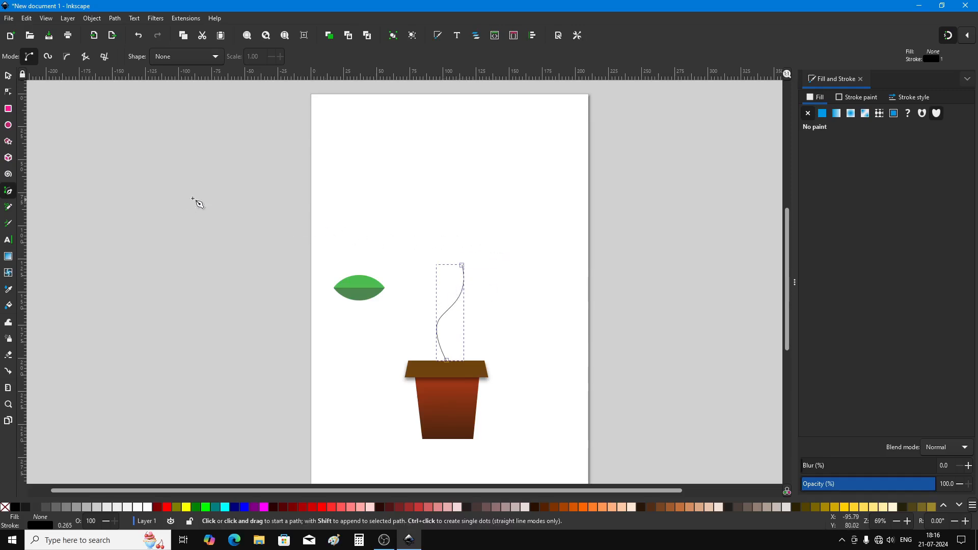
- Smooth the stem's curve by adjusting its middle node and handles, and raise its top node to about X 109, Y 111 mm
left_click(9, 93)
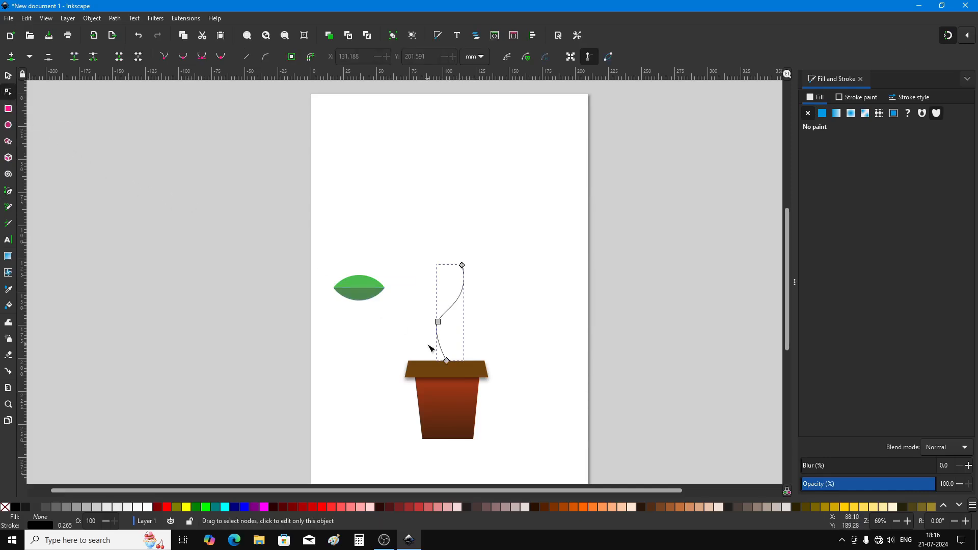
scroll(447, 358, "up", 2, "ctrl")
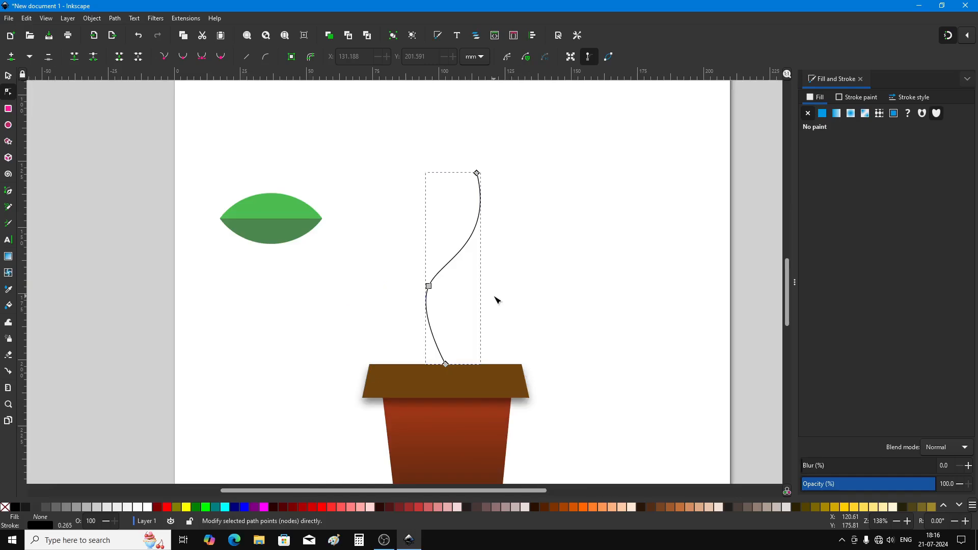
left_click(428, 286)
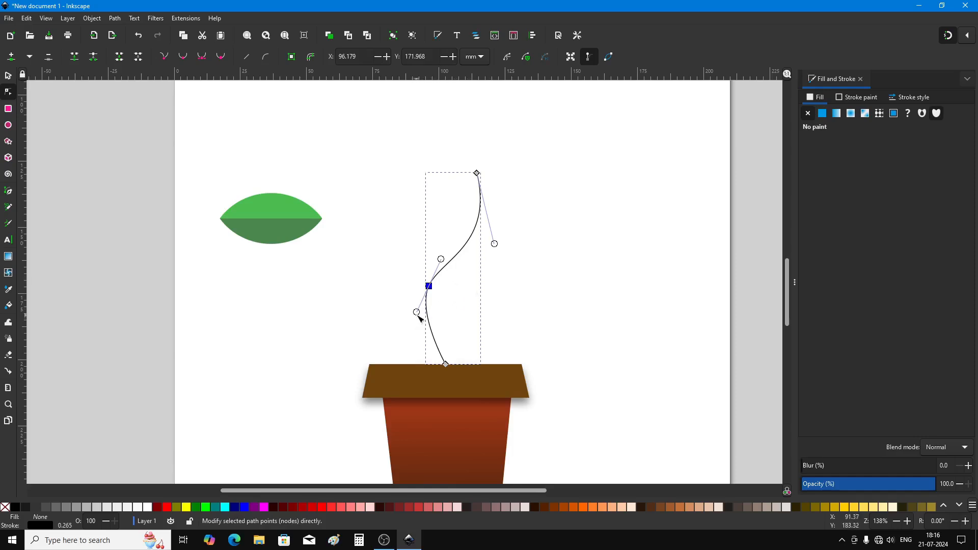
left_click_drag(421, 315, 420, 321)
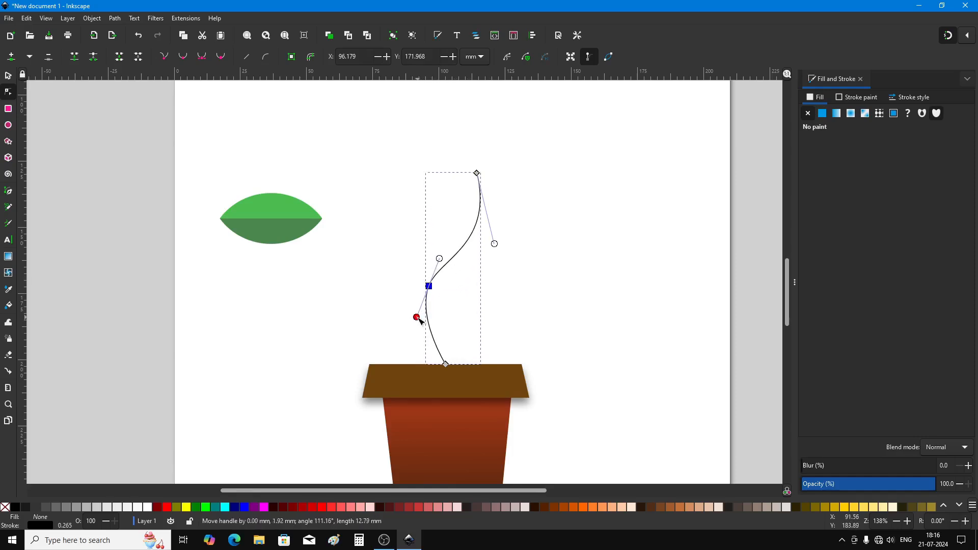
left_click_drag(419, 318, 418, 319)
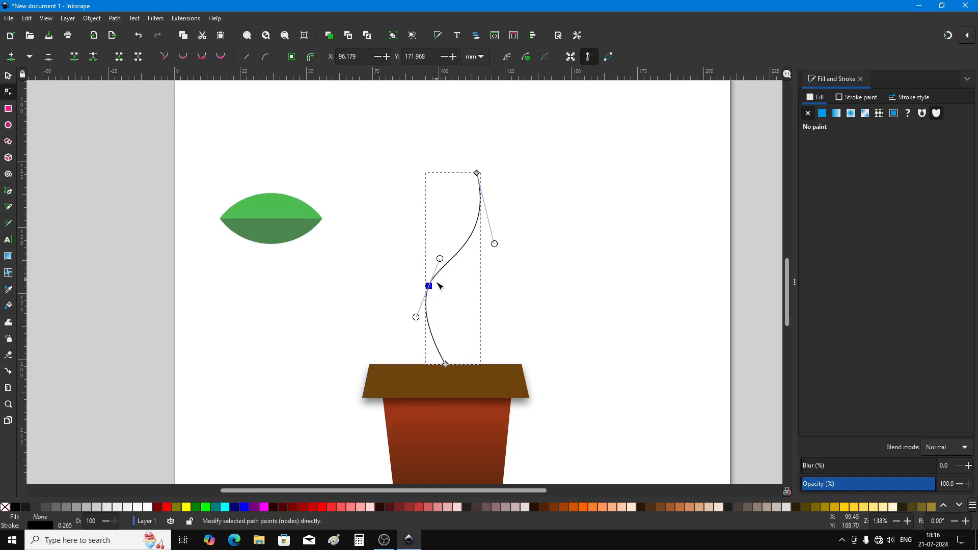
left_click_drag(430, 287, 448, 257)
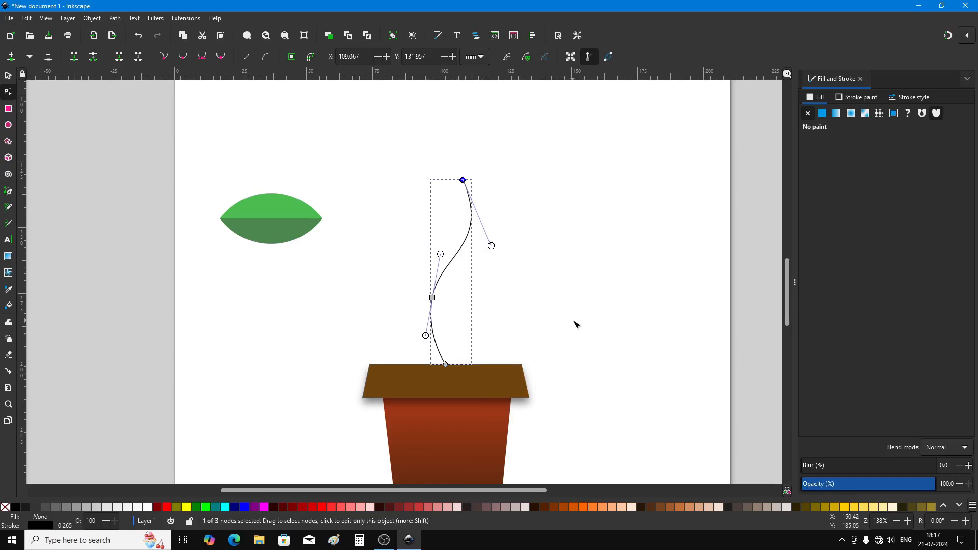
left_click_drag(463, 180, 465, 134)
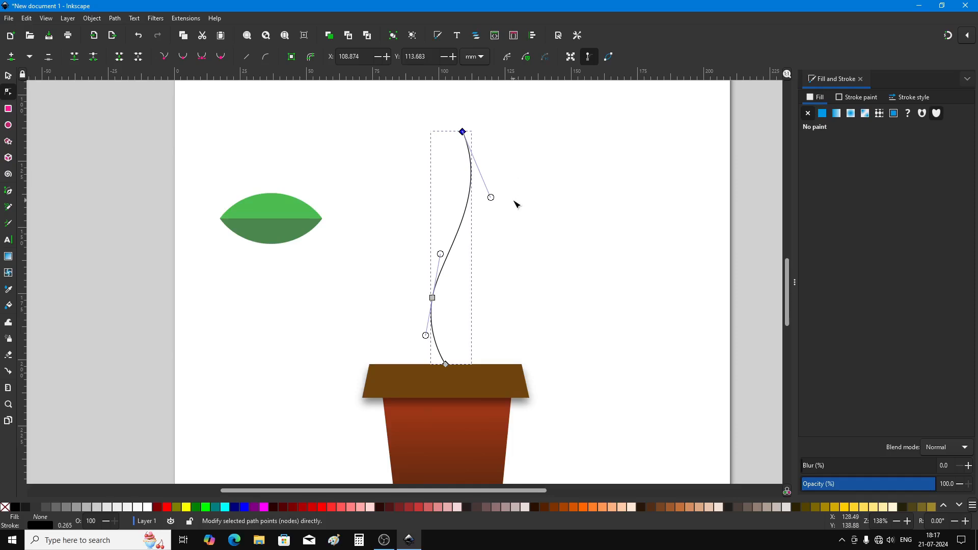
scroll(553, 283, "down", 1)
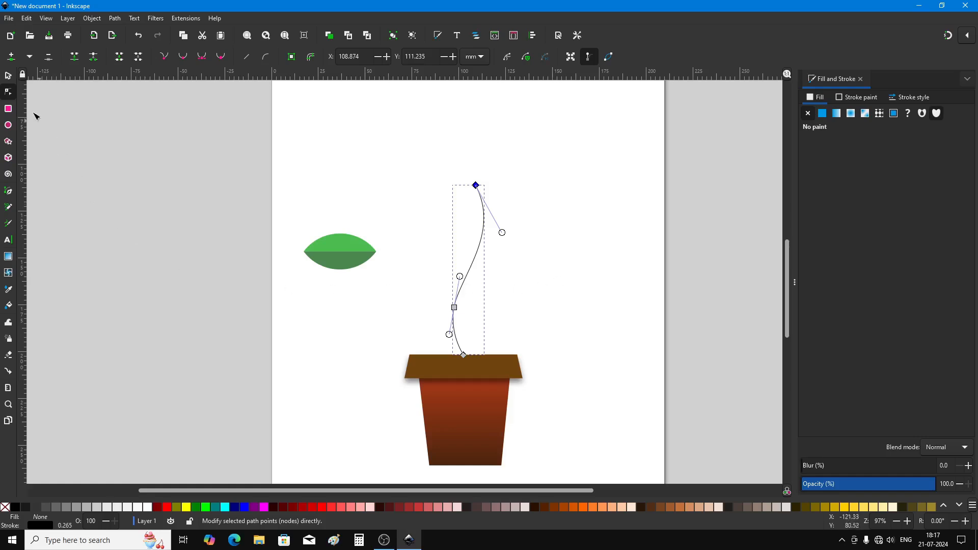
- Set the stem's stroke width to 2.065 mm and its stroke colour to dark red 540505
left_click(9, 77)
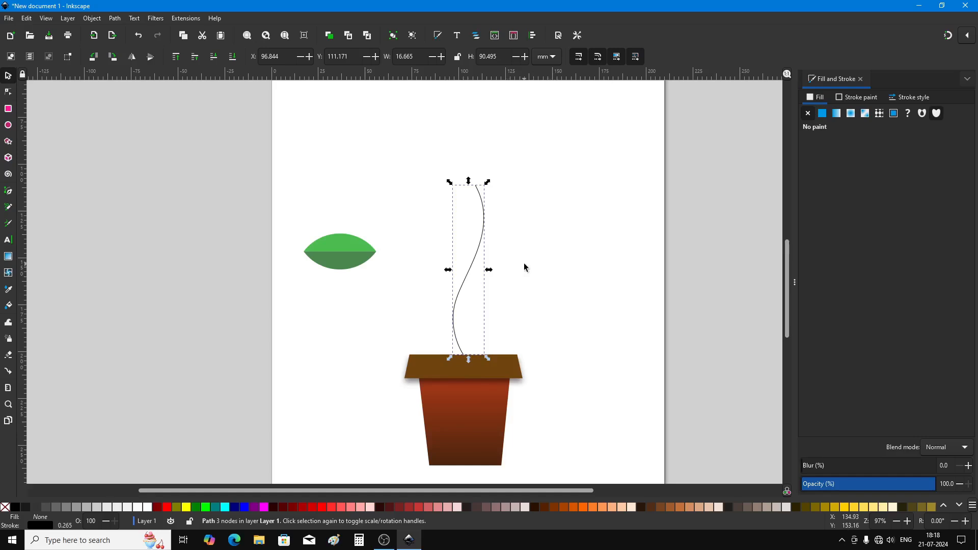
left_click(912, 97)
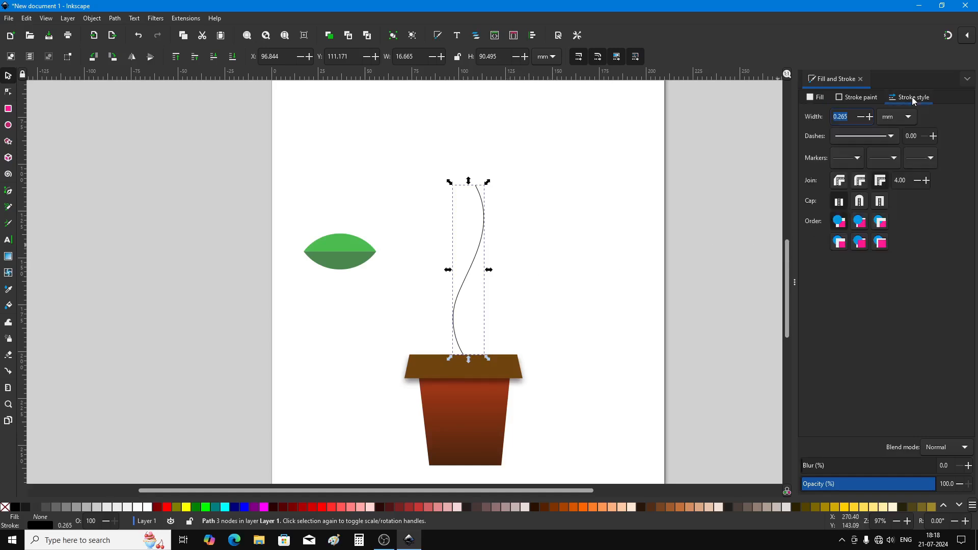
left_click(868, 117)
left_click(868, 117)
left_click(869, 116)
left_click(868, 117)
left_click(868, 117)
left_click(869, 117)
left_click(869, 117)
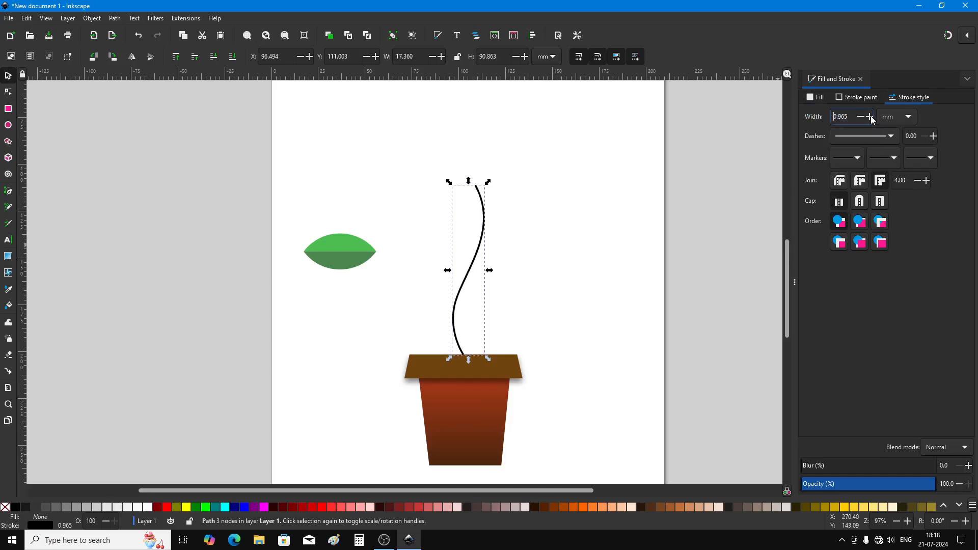
left_click(872, 119)
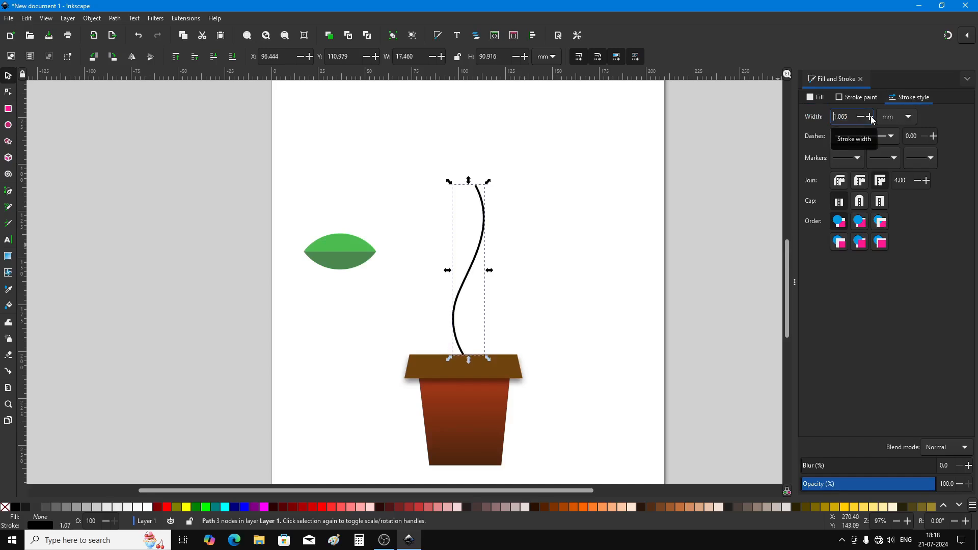
left_click(872, 118)
left_click(872, 118)
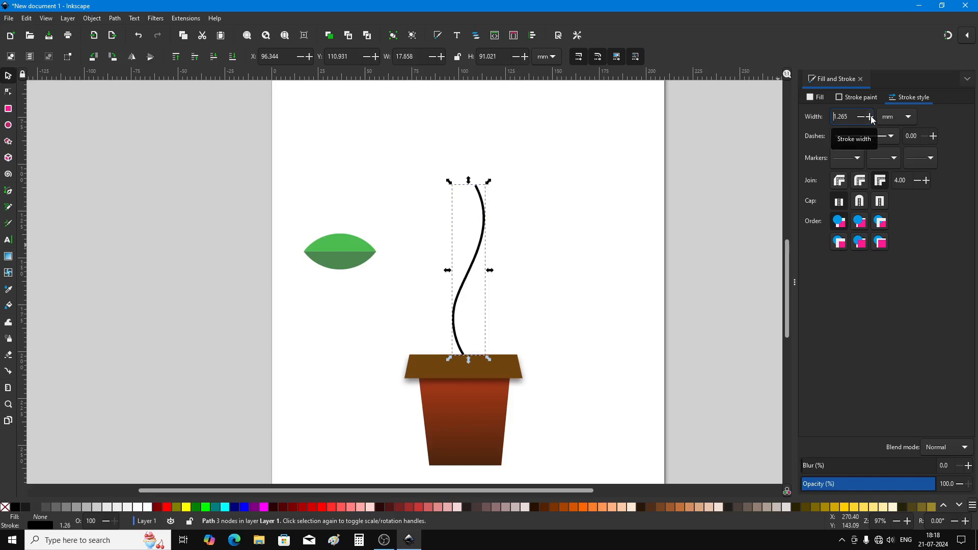
left_click(872, 119)
left_click(872, 118)
left_click(872, 118)
left_click(872, 119)
left_click(872, 119)
left_click(872, 119)
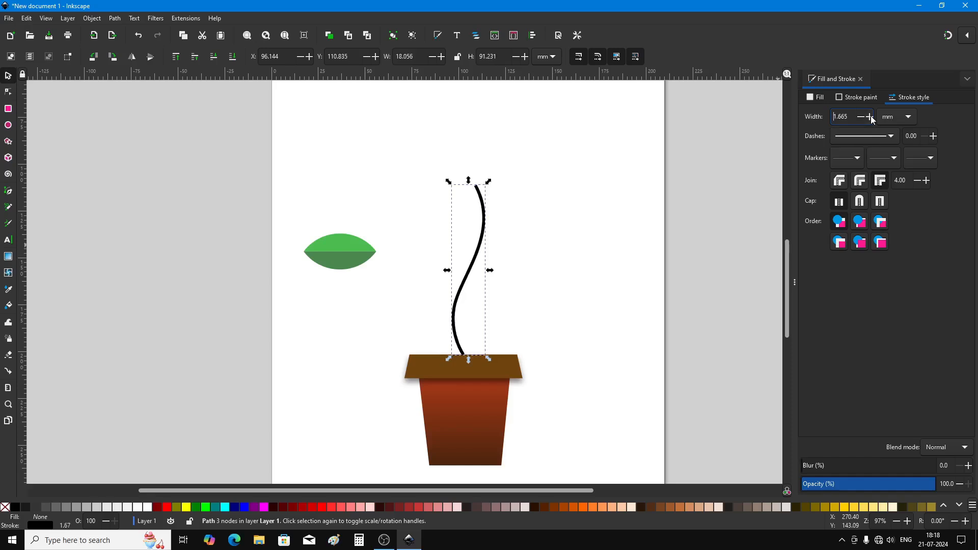
left_click(873, 119)
left_click(872, 118)
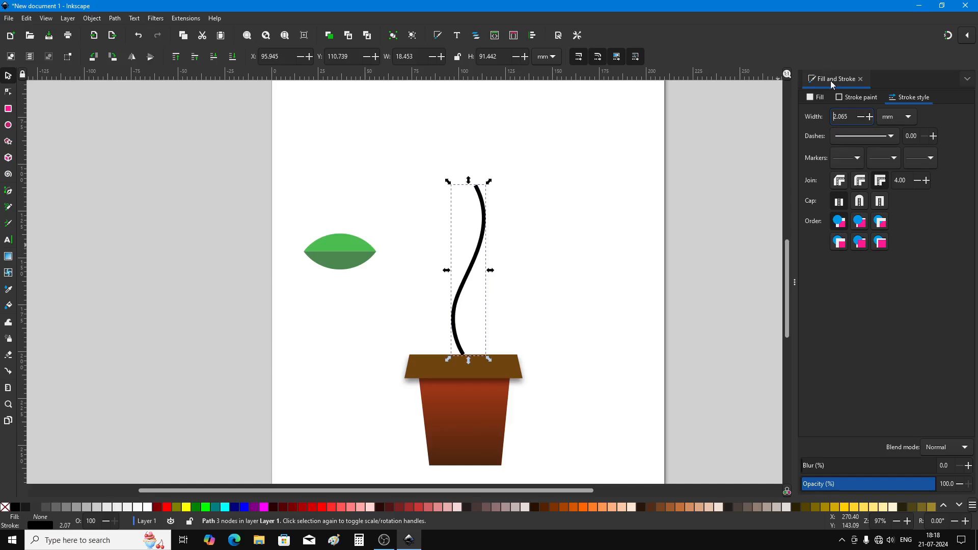
left_click(866, 98)
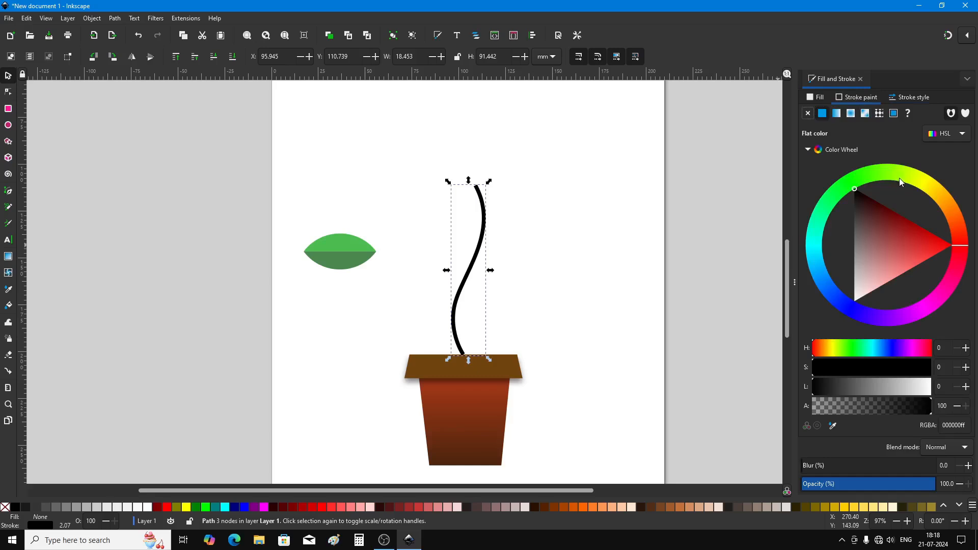
left_click(885, 208)
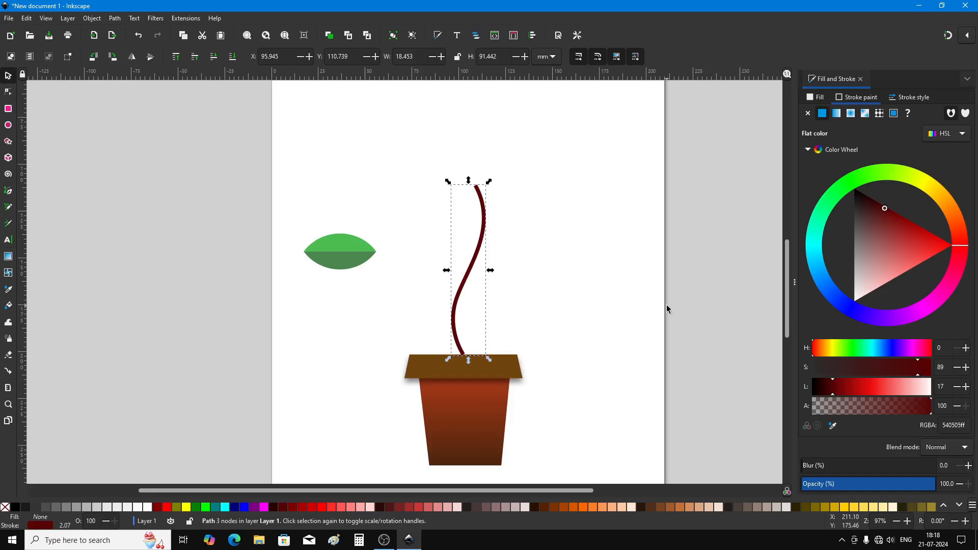
- Move the stem down about 3 mm so its base overlaps the pot rim, and lower it to the bottom of the stacking order
left_click_drag(475, 262, 474, 271)
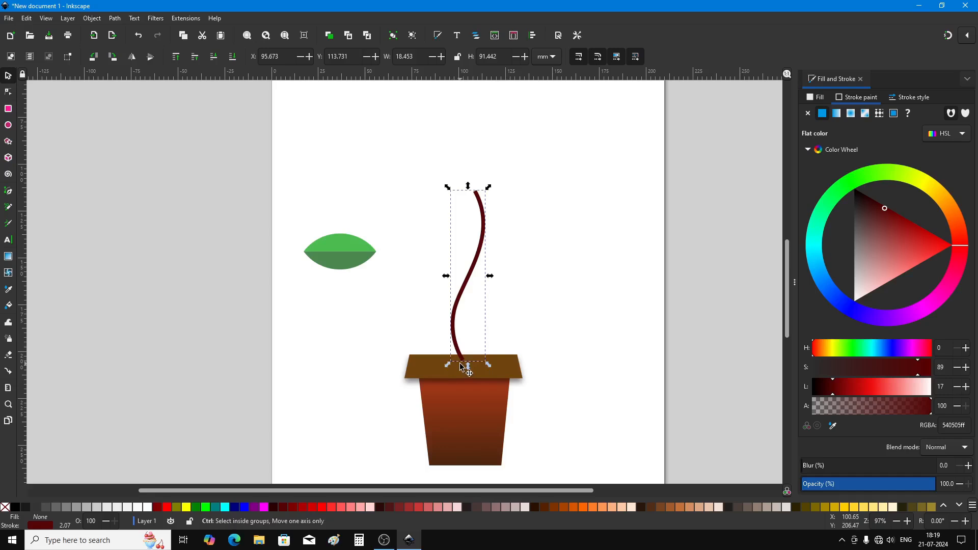
scroll(461, 365, "up", 2, "ctrl")
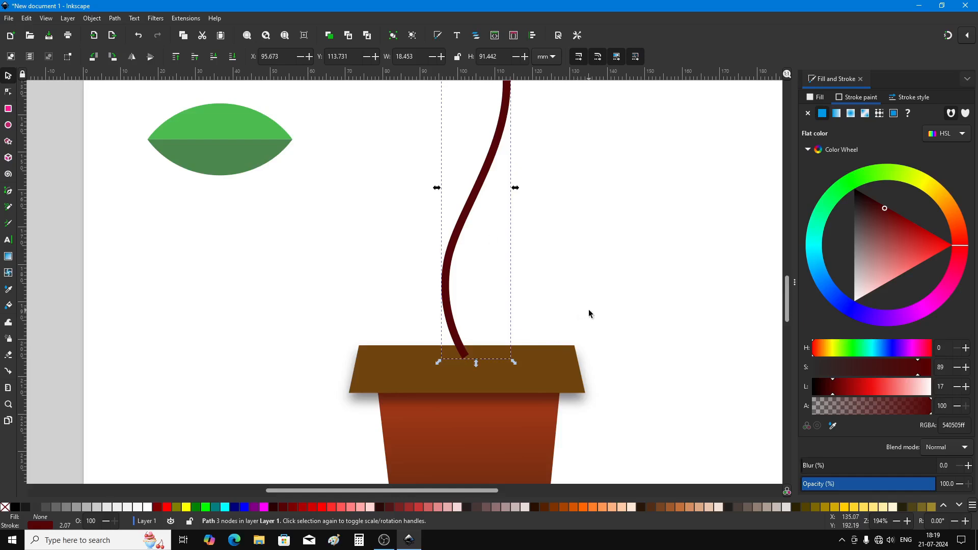
left_click(92, 18)
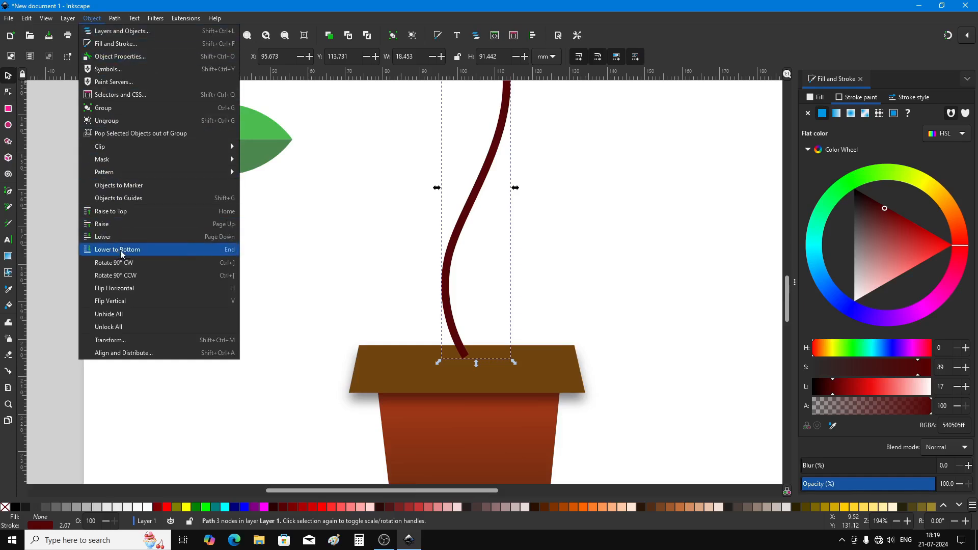
left_click(122, 250)
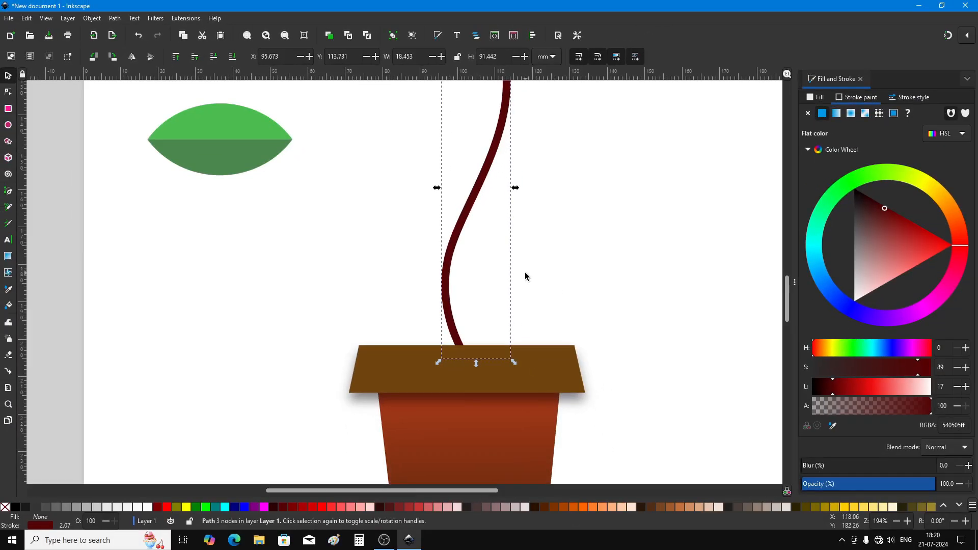
scroll(524, 274, "down", 2)
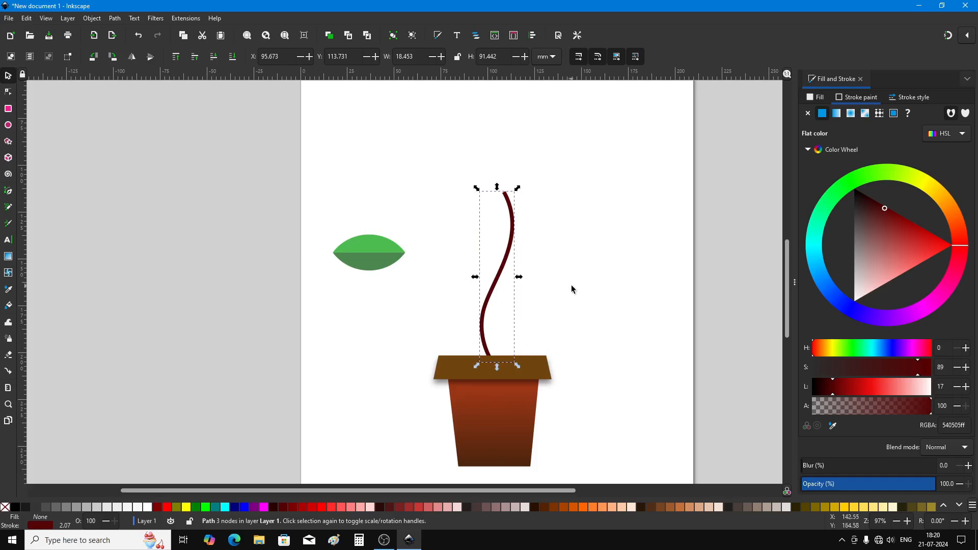
- Move the leaf group beside the stem to about X 53, Y 158 mm and rotate it clockwise until its lower tip slants toward the stem
left_click(387, 261)
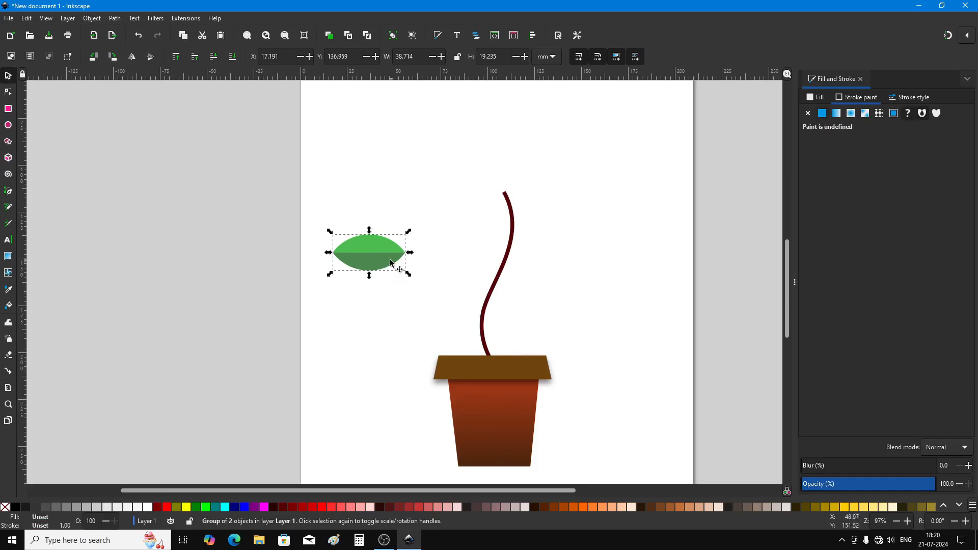
left_click_drag(392, 263, 453, 295)
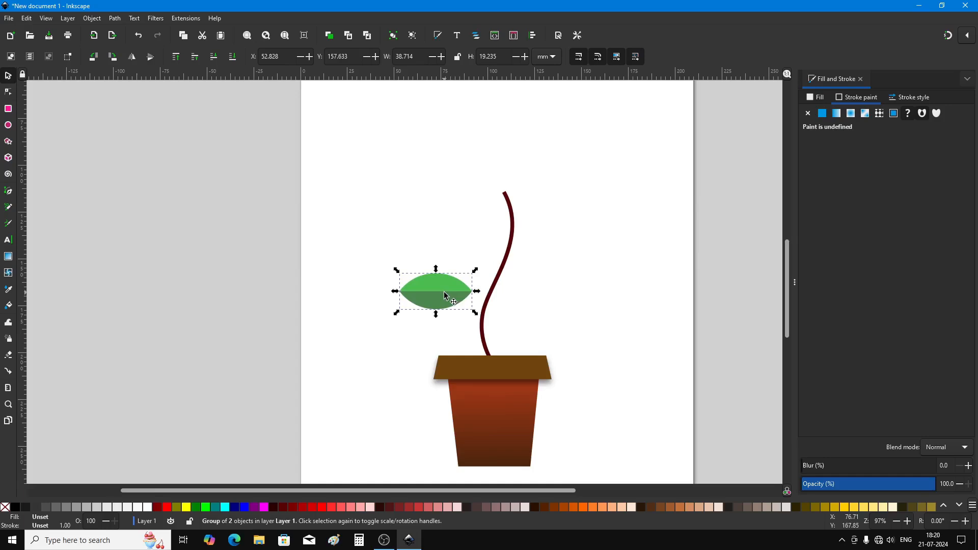
left_click(445, 296)
left_click(447, 296)
left_click(448, 297)
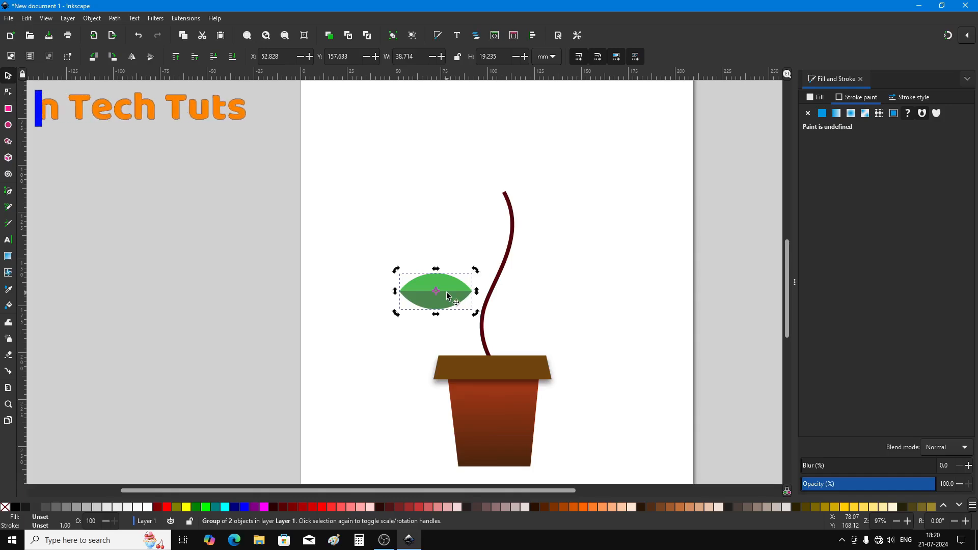
left_click(448, 296)
left_click(448, 296)
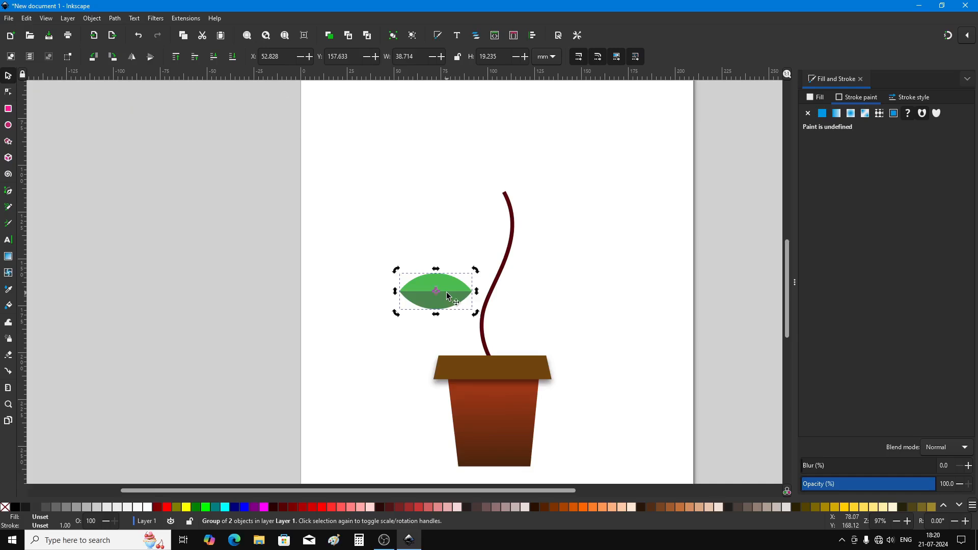
left_click(447, 297)
left_click(447, 297)
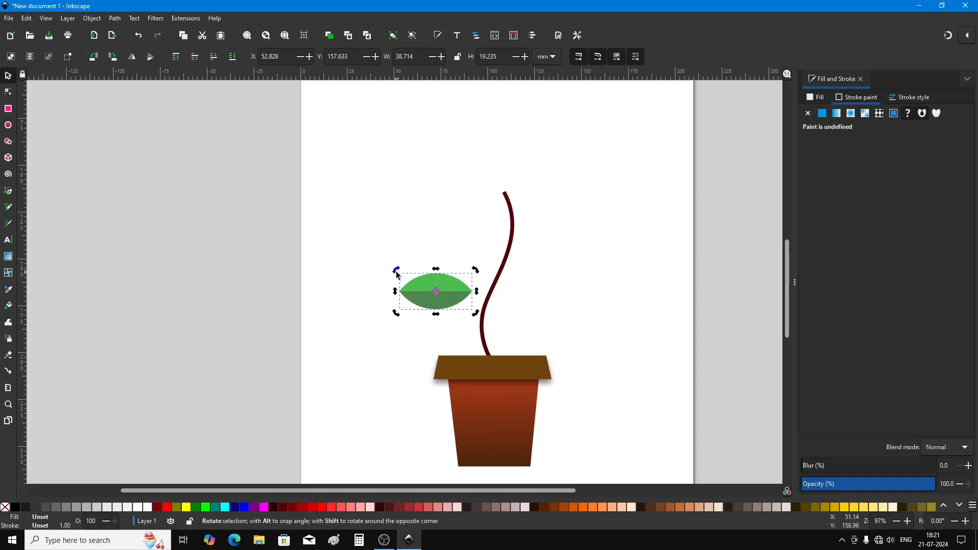
left_click_drag(397, 275, 426, 251)
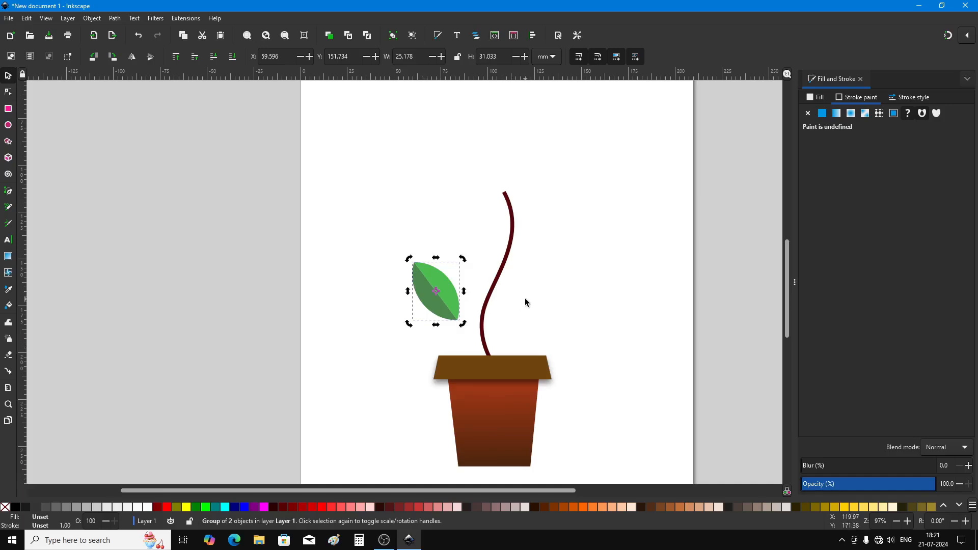
- Turn snapping on and move the leaf to about X 73, Y 148 mm so its lower tip touches the stem
left_click(948, 38)
left_click(445, 225)
left_click_drag(448, 303, 467, 297)
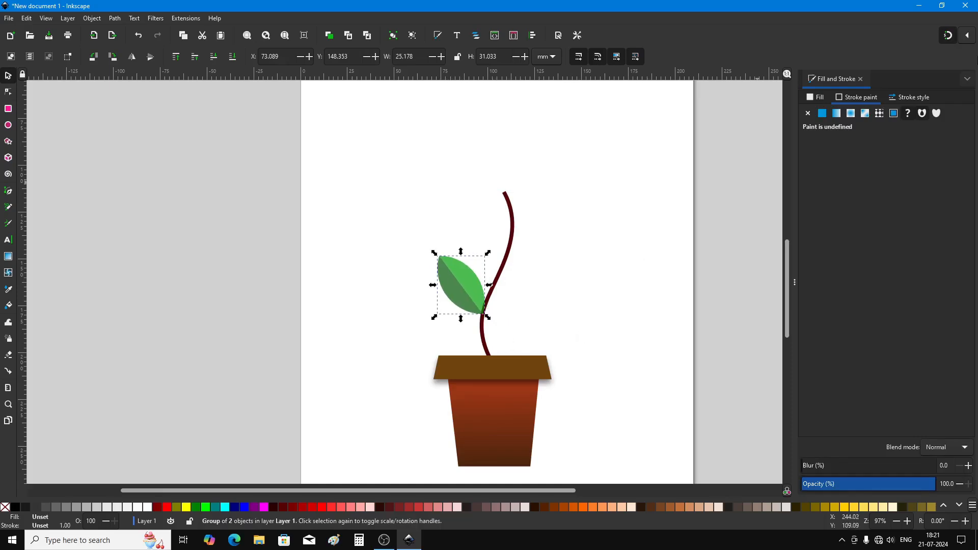
- Disable snapping to bounding boxes while keeping node and other-point snapping enabled
left_click(968, 38)
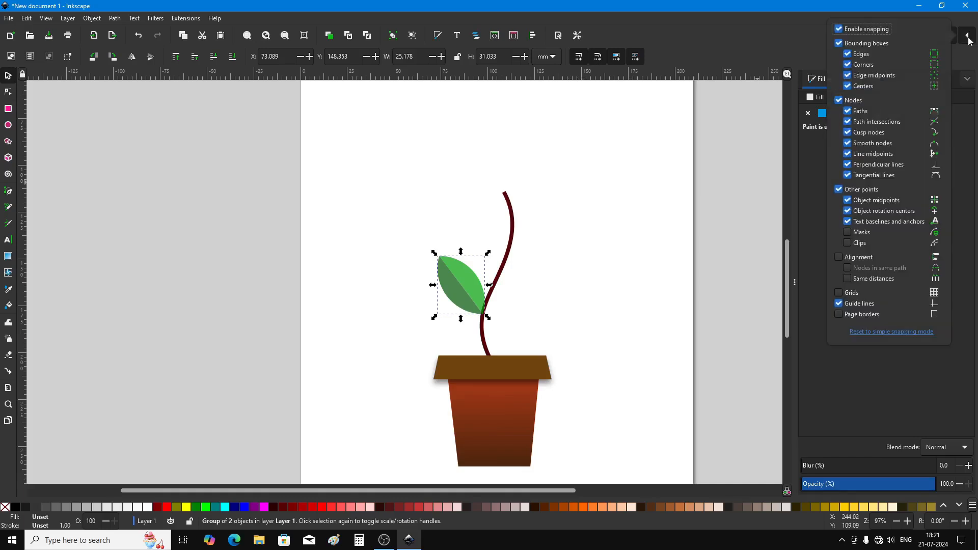
left_click(870, 44)
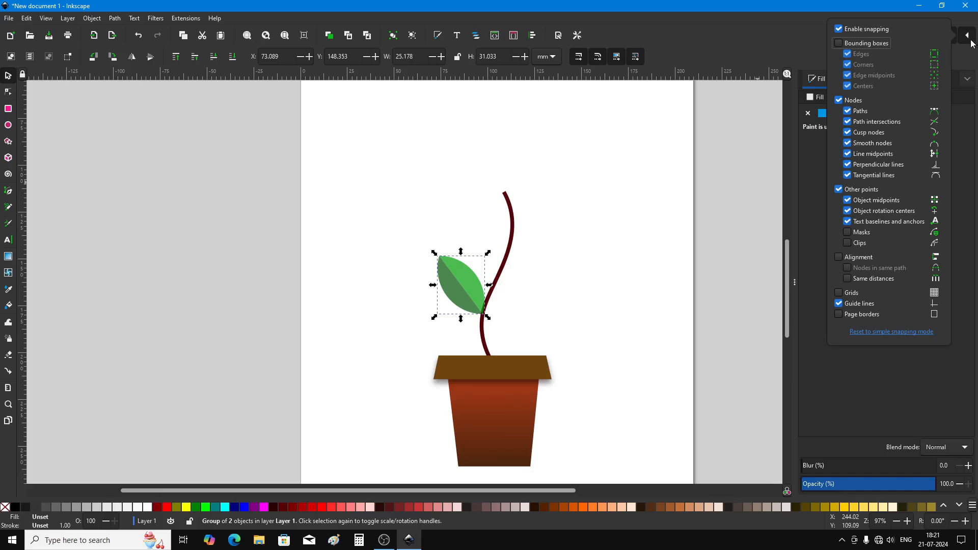
left_click(585, 296)
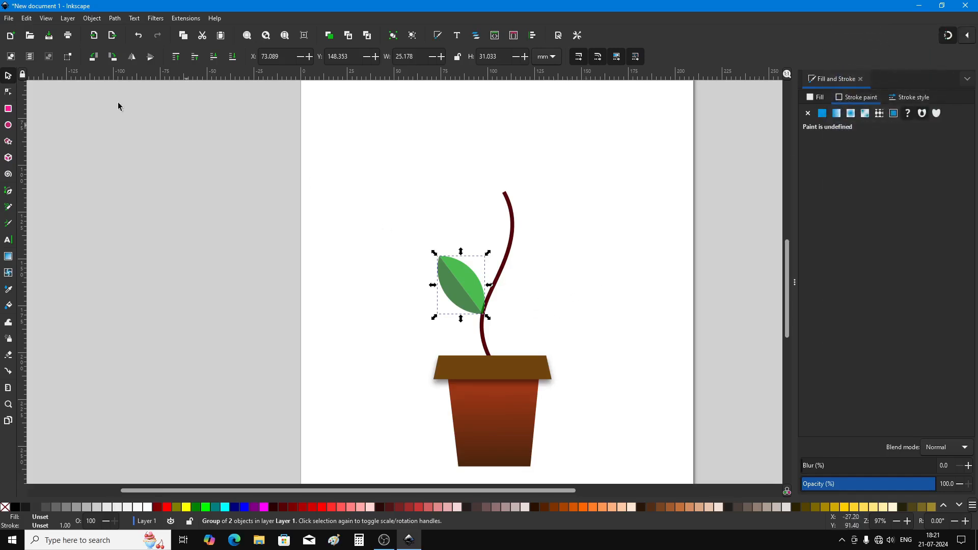
- Duplicate the leaf and move the copy to the opposite side of the stem, at about X 120, Y 142 mm
left_click(27, 18)
left_click(58, 159)
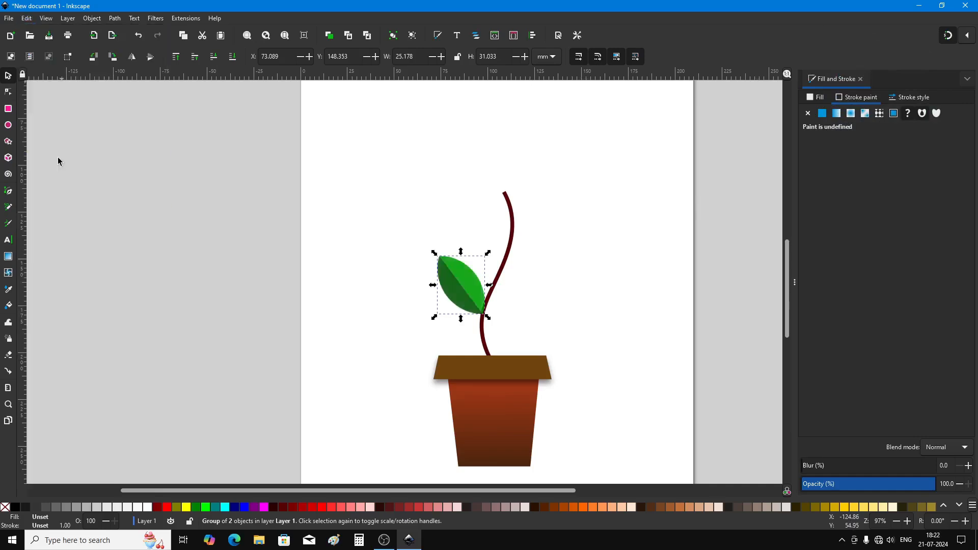
left_click_drag(469, 286, 561, 275)
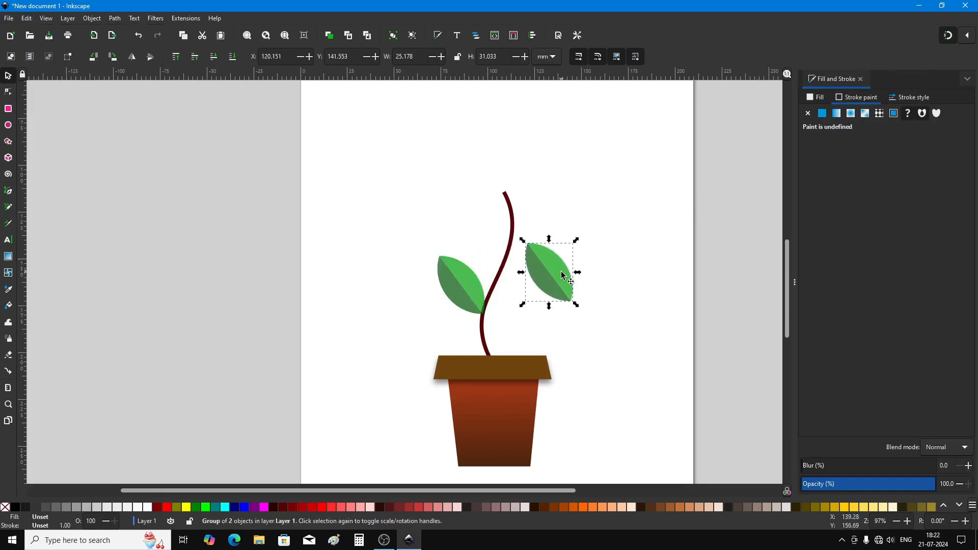
- Rotate the leaf copy clockwise so its lower tip faces the stem, and shrink it to about 22 by 21 mm against the stem
left_click(565, 279)
left_click_drag(579, 307, 517, 311)
left_click(571, 275)
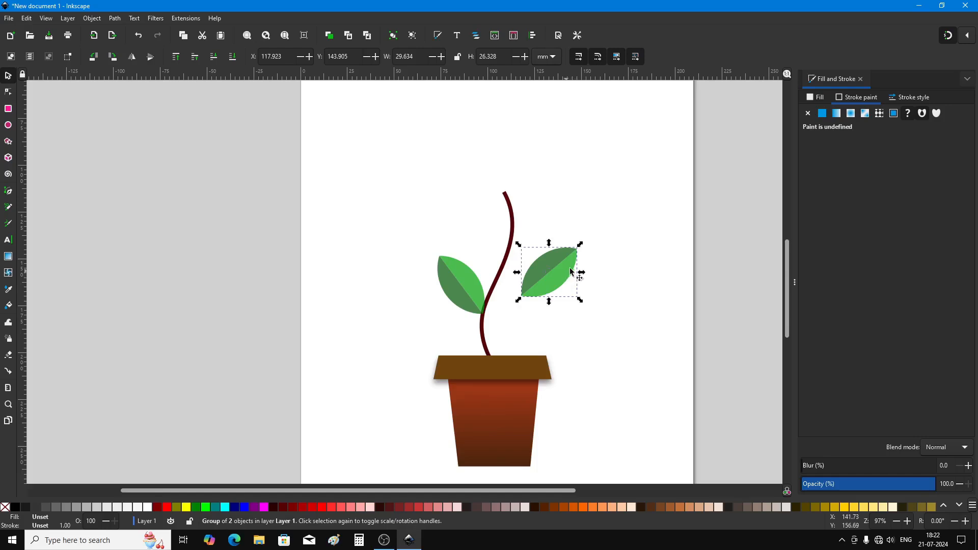
left_click_drag(582, 251, 519, 270)
left_click(536, 283)
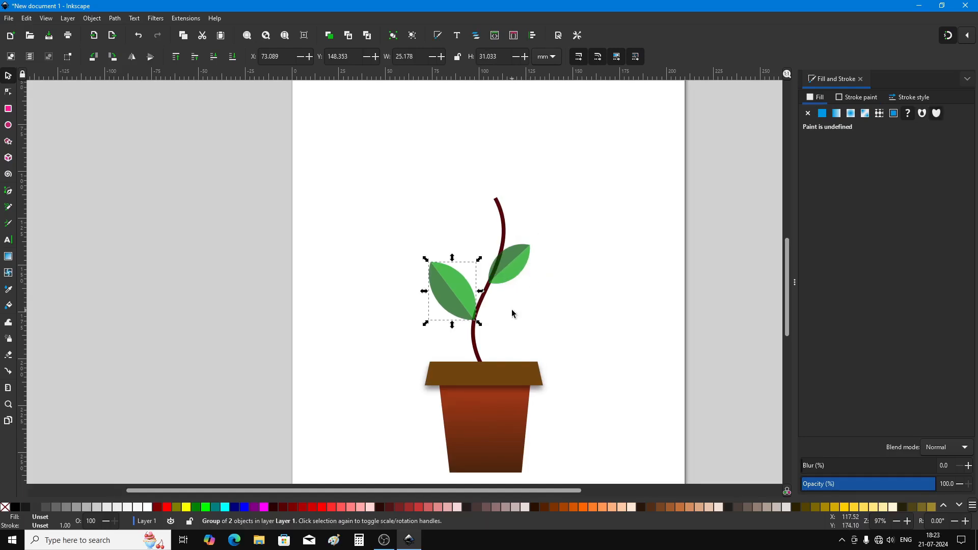
- Ungroup the larger leaf beside the stem and set the opacity of its dark green half to 100%
scroll(502, 303, "up", 3, "ctrl")
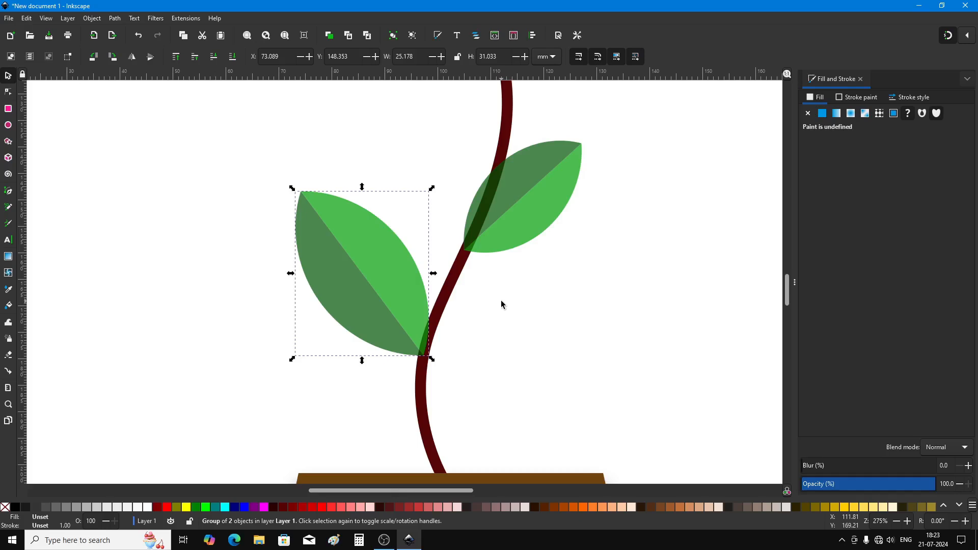
left_click(857, 97)
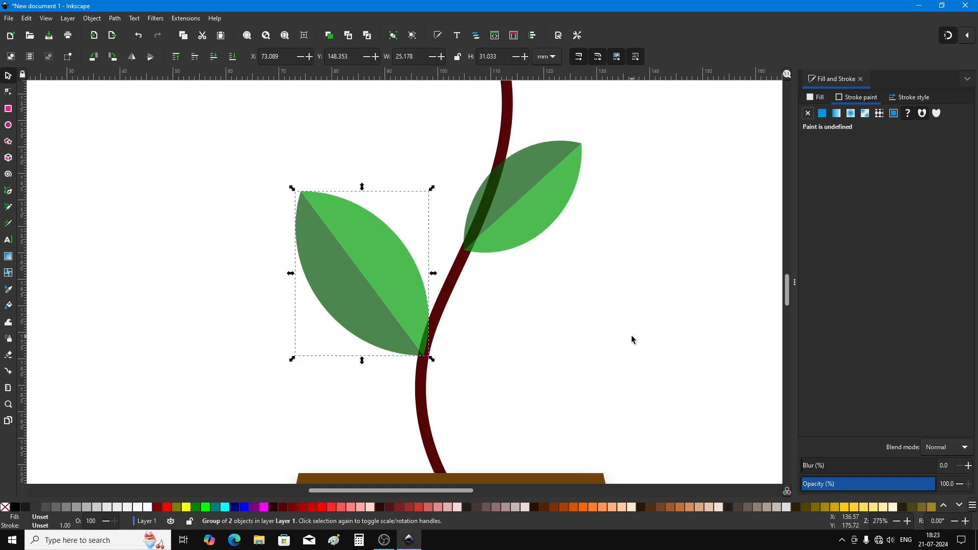
left_click(817, 101)
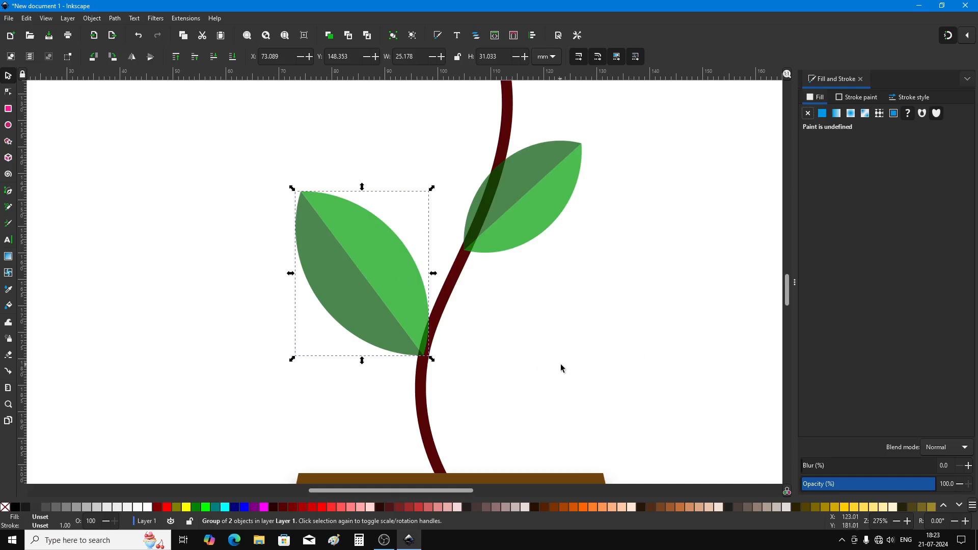
left_click(414, 36)
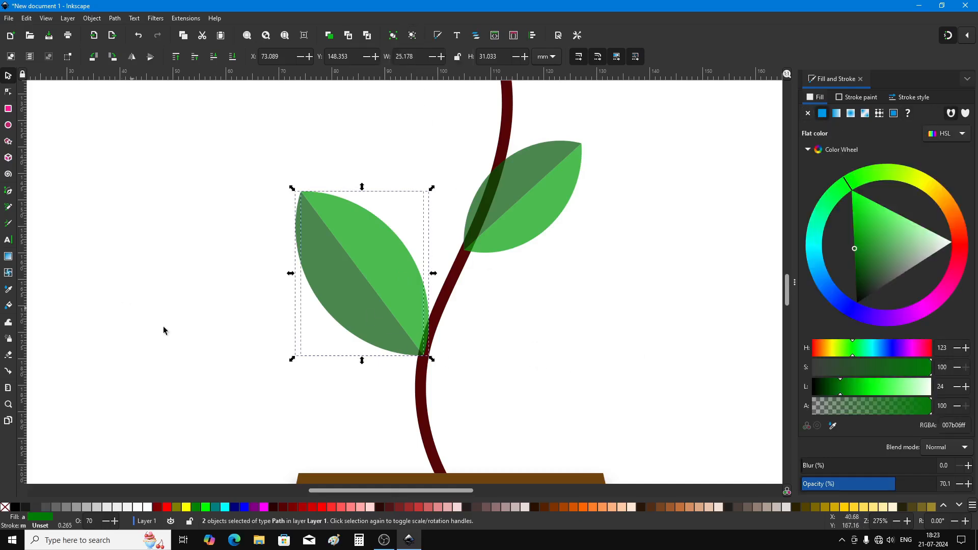
left_click(486, 329)
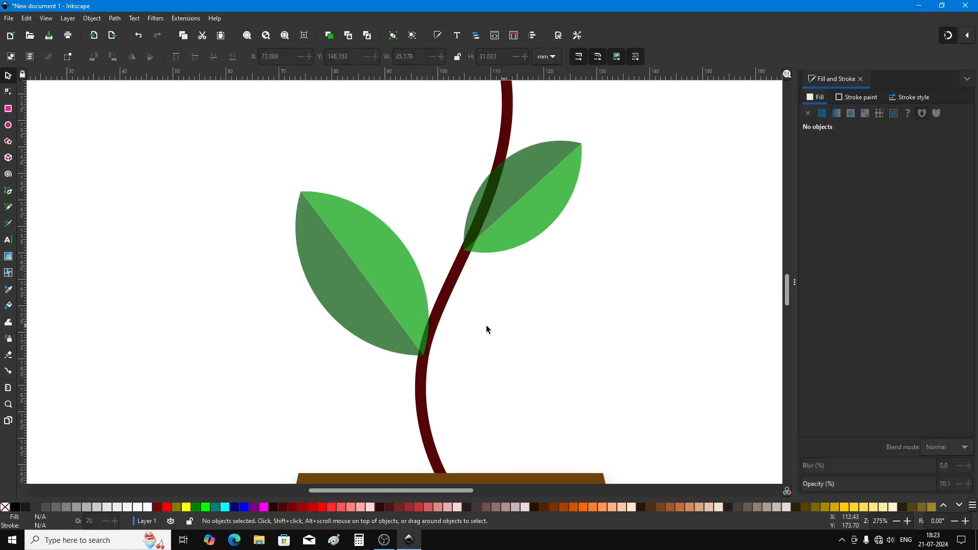
left_click(397, 273)
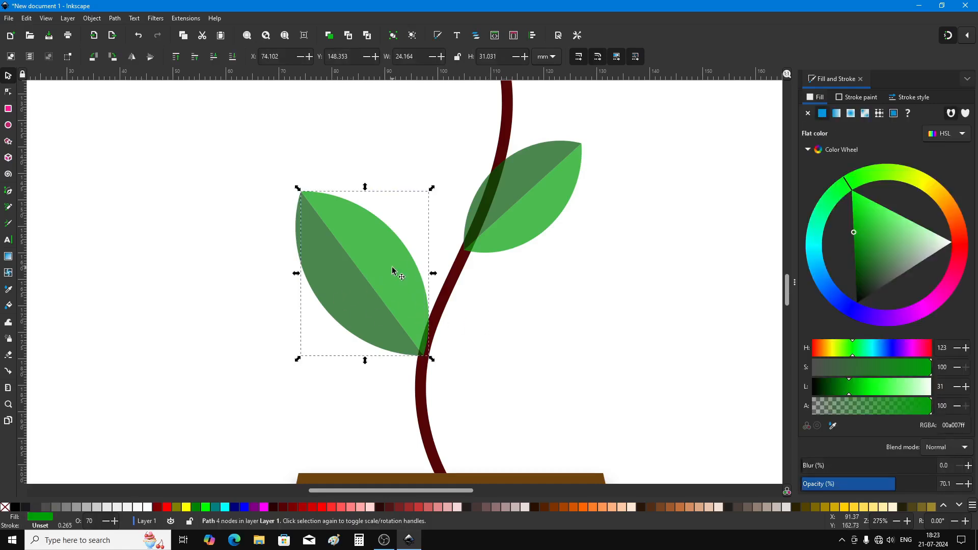
left_click(337, 305)
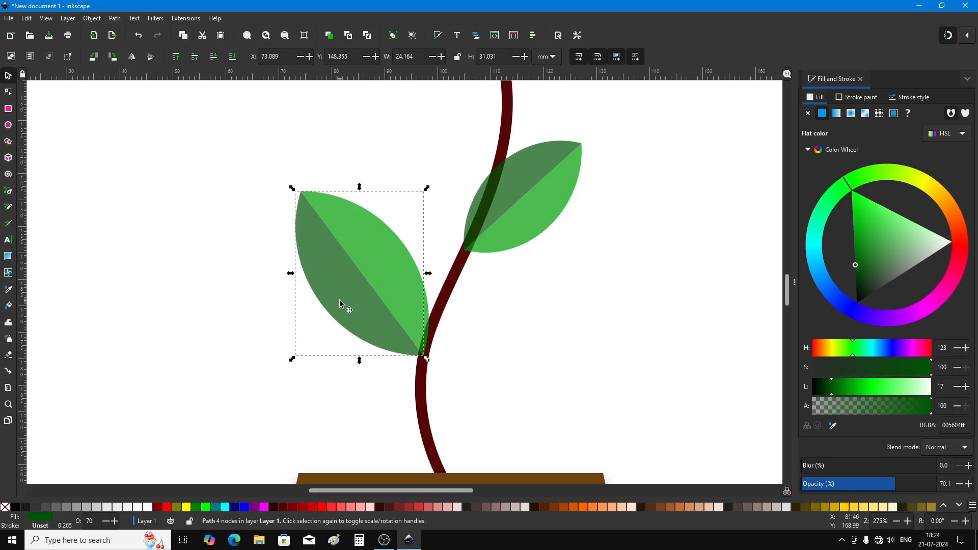
left_click_drag(892, 485, 976, 484)
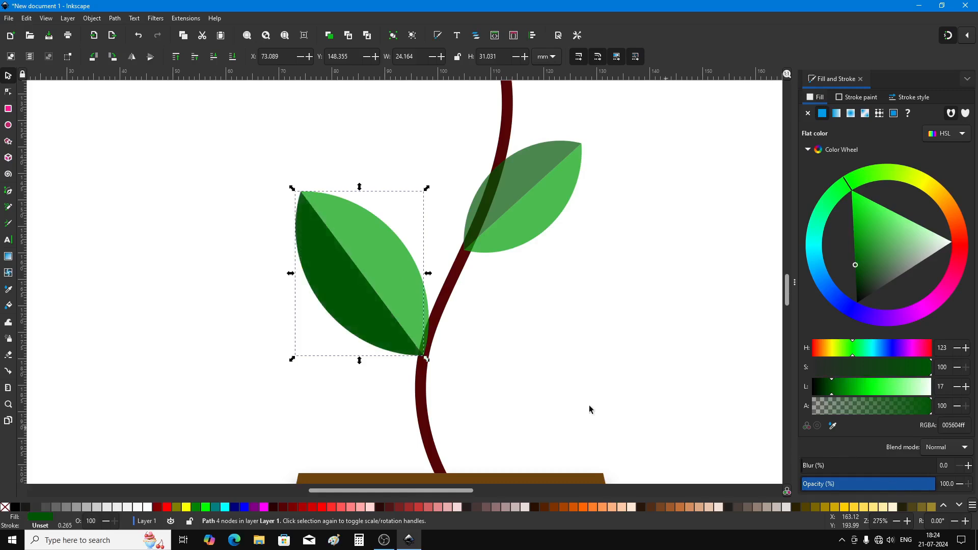
- Set the larger leaf's light green half to 100% opacity and group the two halves again
left_click(395, 269)
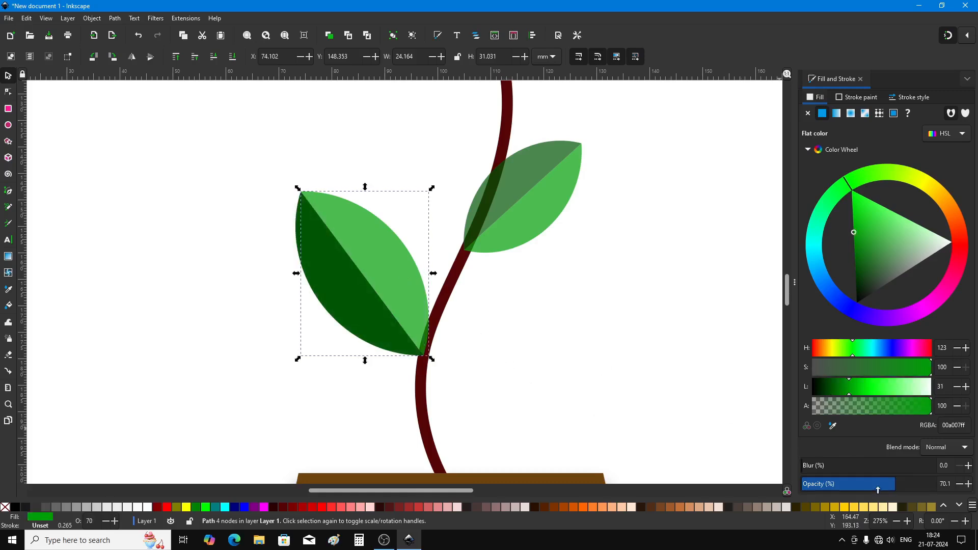
left_click_drag(892, 485, 977, 486)
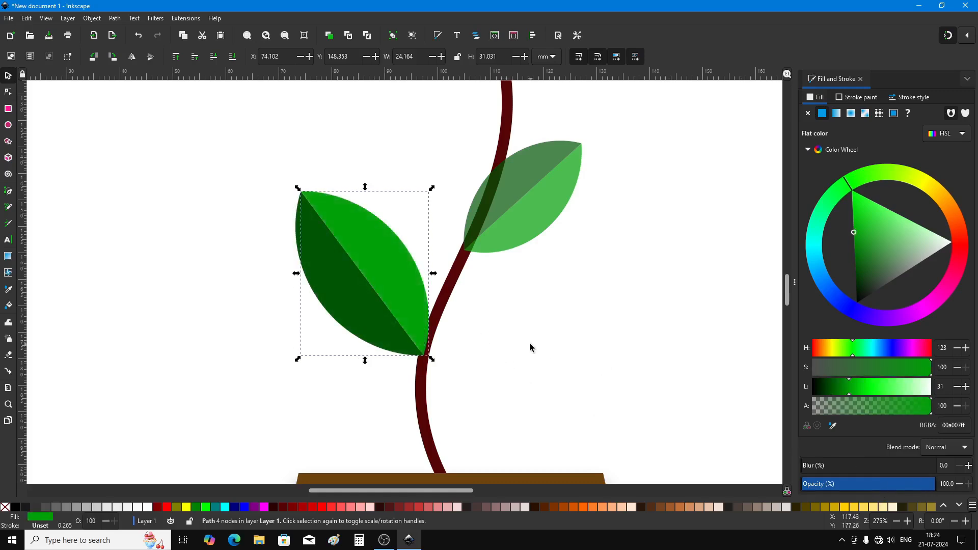
mouse_move(245, 126)
left_mouse_down()
mouse_move(467, 355)
mouse_move(457, 389)
left_mouse_up()
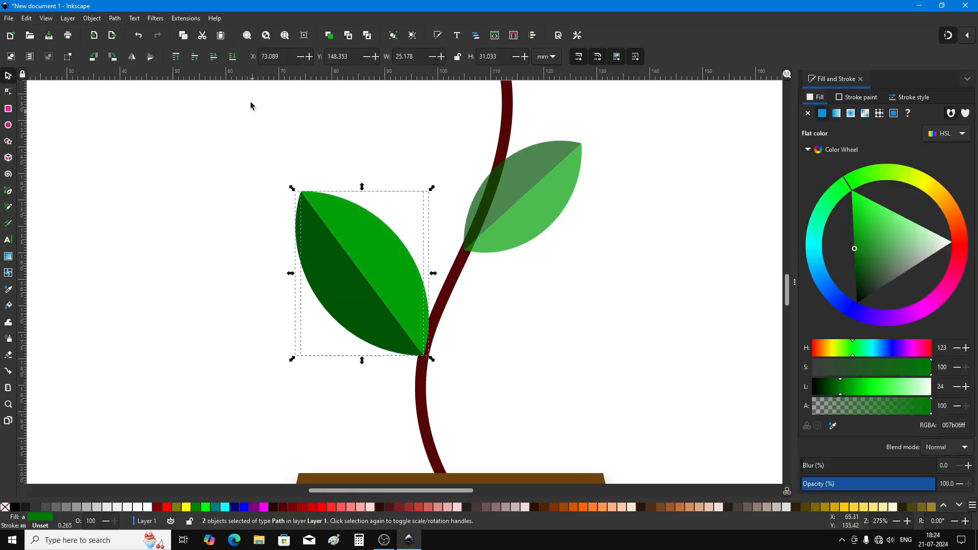
left_click(397, 38)
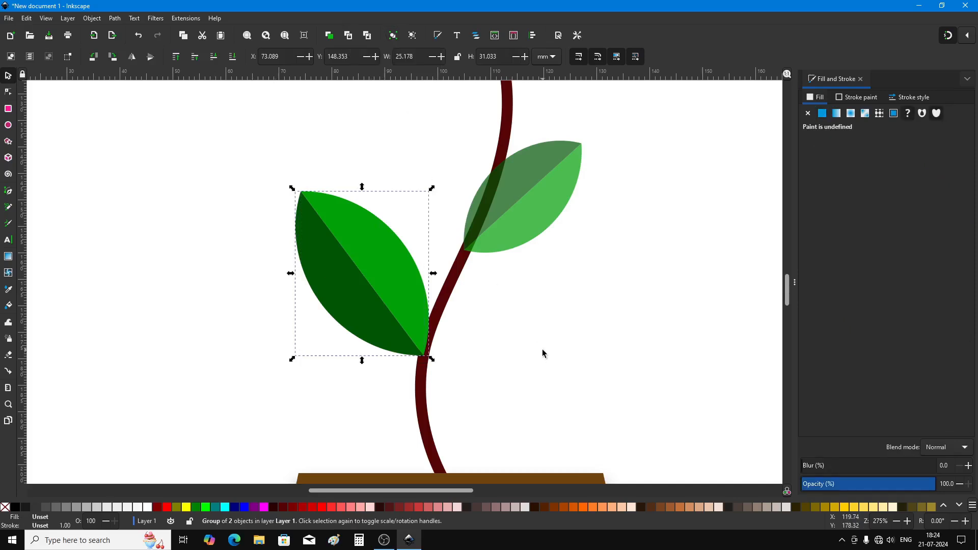
- Make both halves of the smaller leaf fully opaque and lower that leaf to the bottom of the stacking order, behind the stem
left_click(567, 270)
left_click(536, 191)
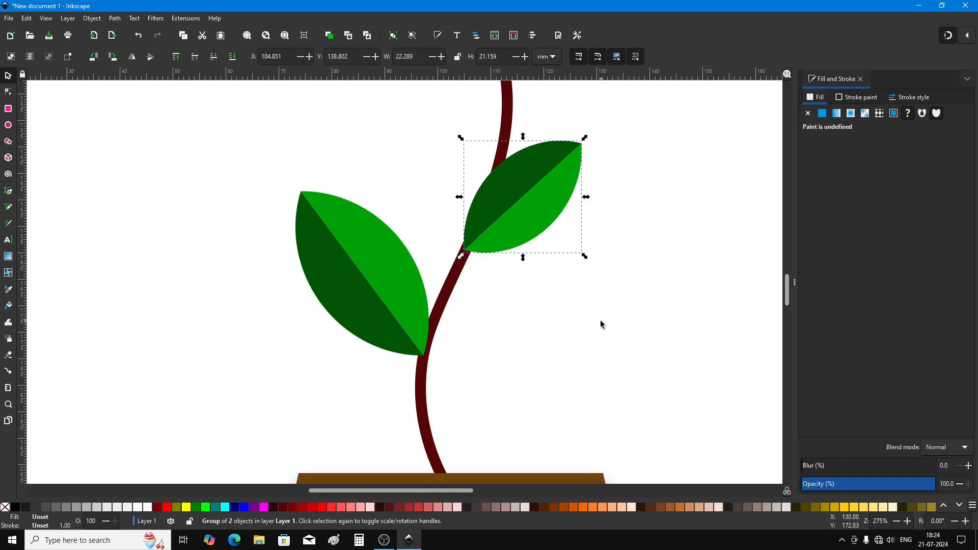
left_click(232, 57)
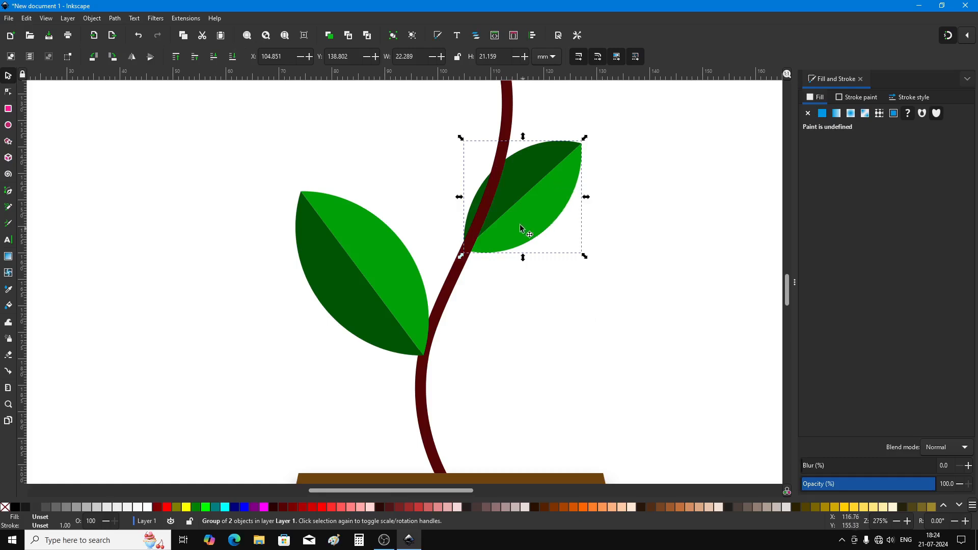
- Rotate the smaller leaf clockwise by about 17° and move it to about X 106, Y 142 mm so its tip meets the stem
left_click(554, 184)
left_click_drag(587, 140, 609, 158)
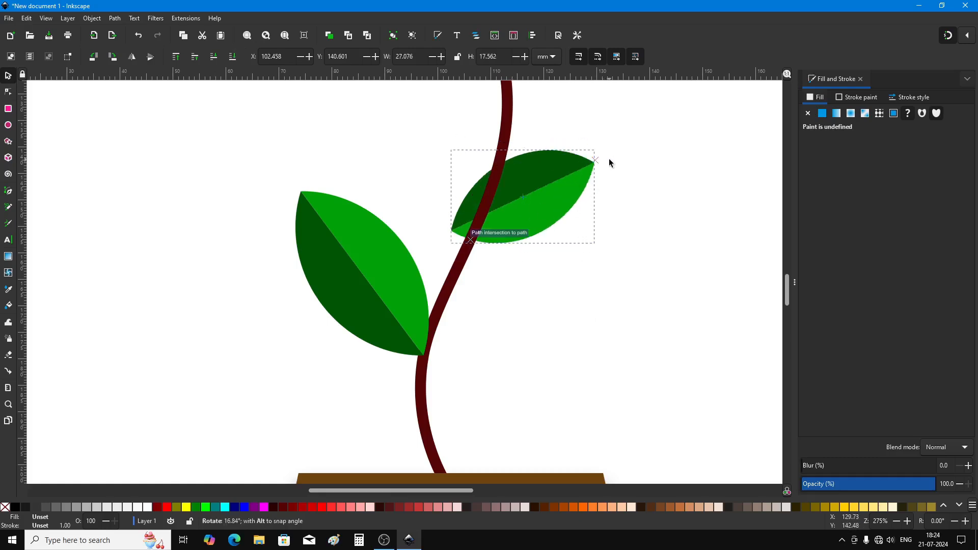
left_click_drag(515, 212, 537, 221)
left_click(595, 325)
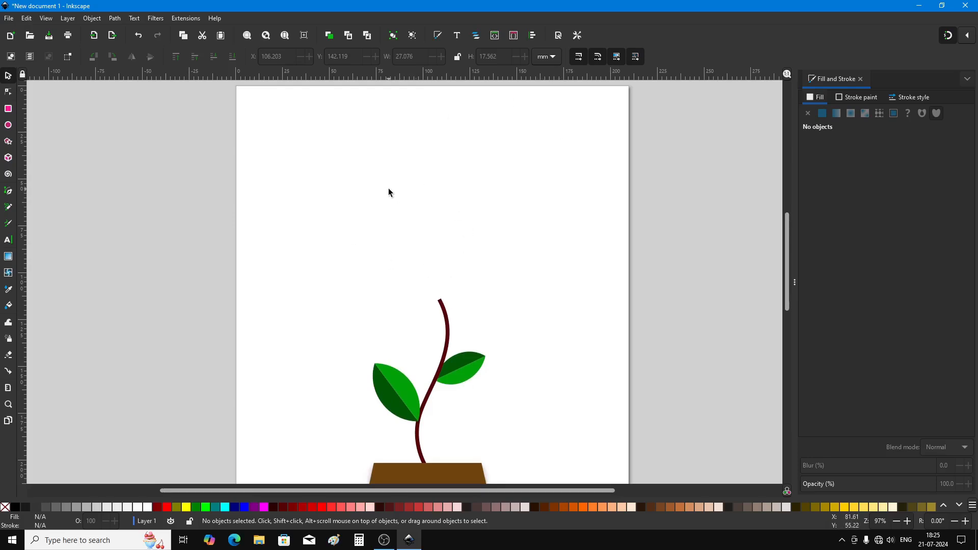
- Draw a tall ellipse about 18 by 38 mm above the plant and fill it with a vertical linear gradient from yellow ffd900 to red
left_click(8, 128)
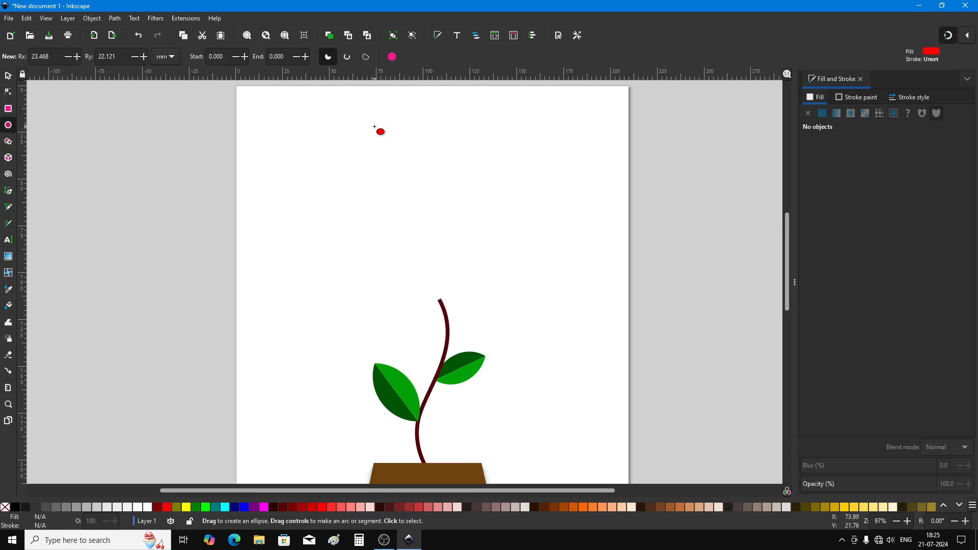
left_click_drag(368, 115, 402, 186)
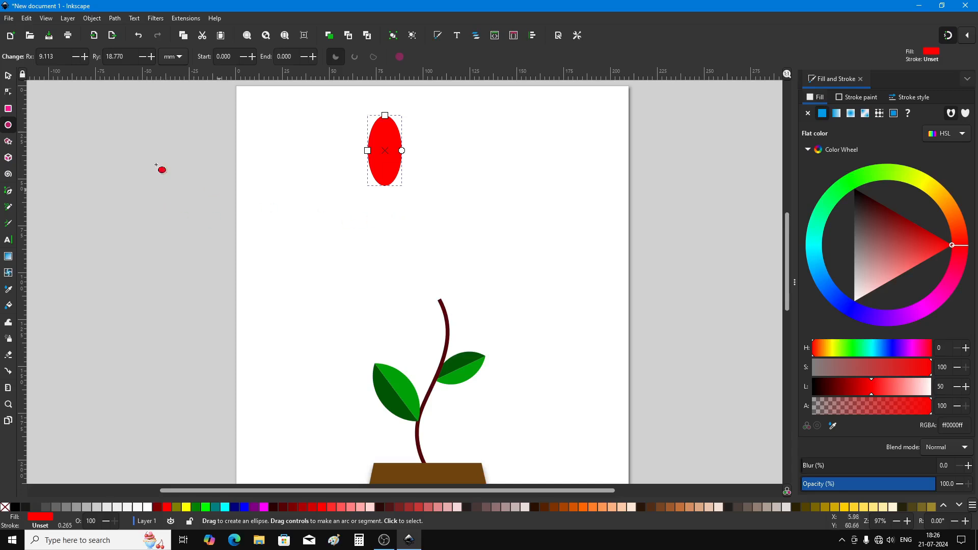
left_click(9, 77)
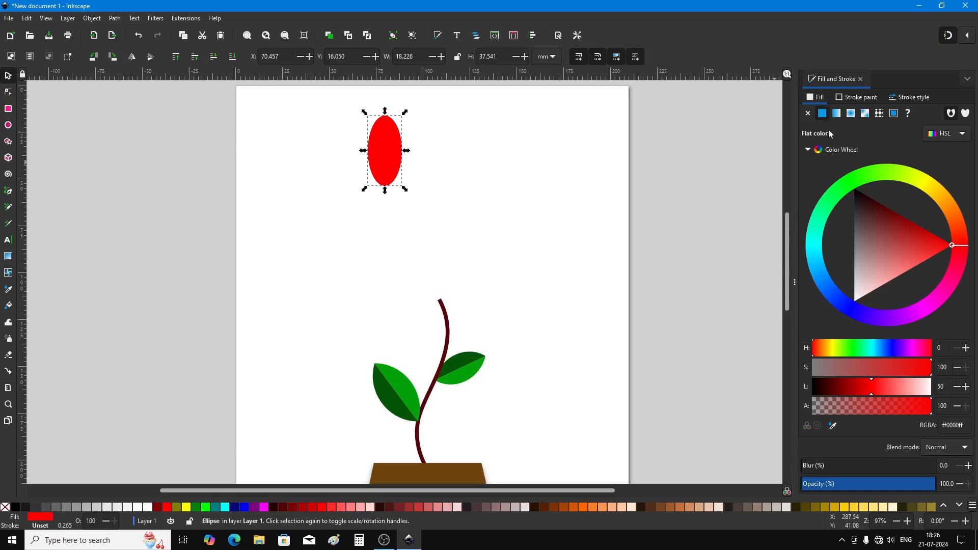
left_click(837, 114)
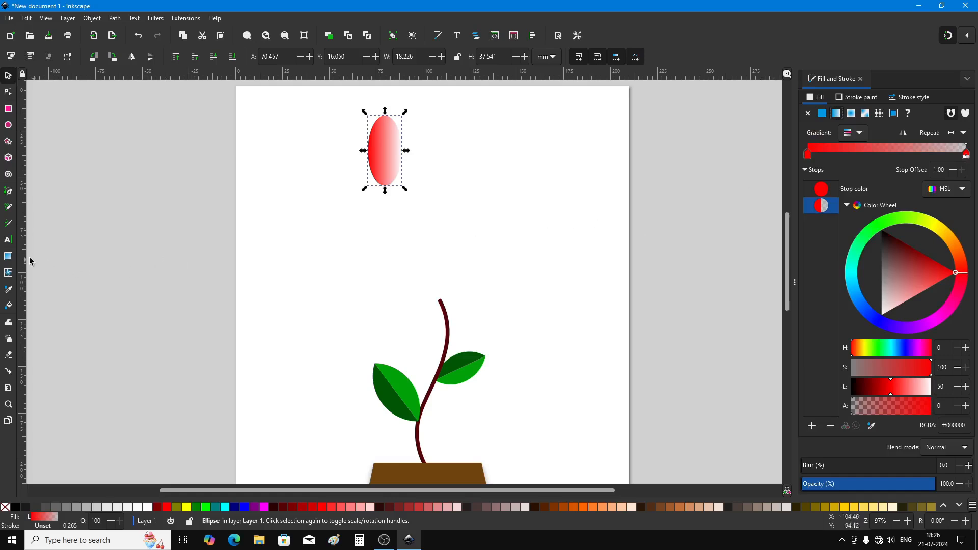
left_click(8, 256)
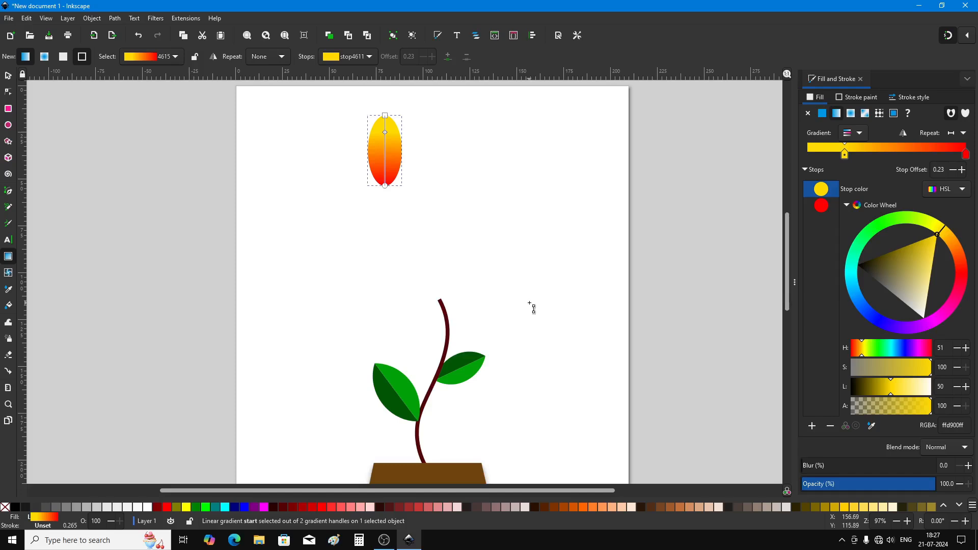
- Give the gradient ellipse a flat black stroke with a width of about 1.07 mm
left_click(914, 99)
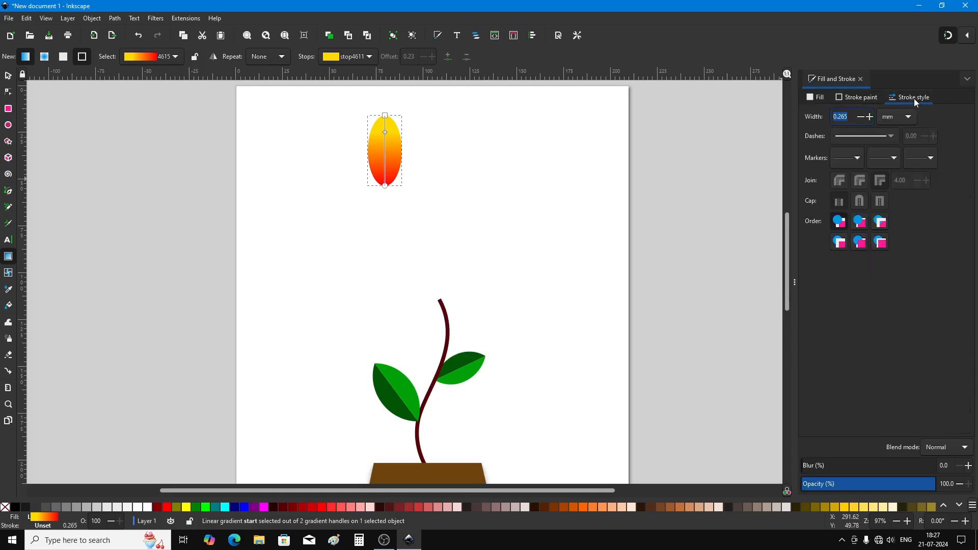
left_click(870, 117)
left_click(870, 118)
left_click(865, 98)
left_click(824, 114)
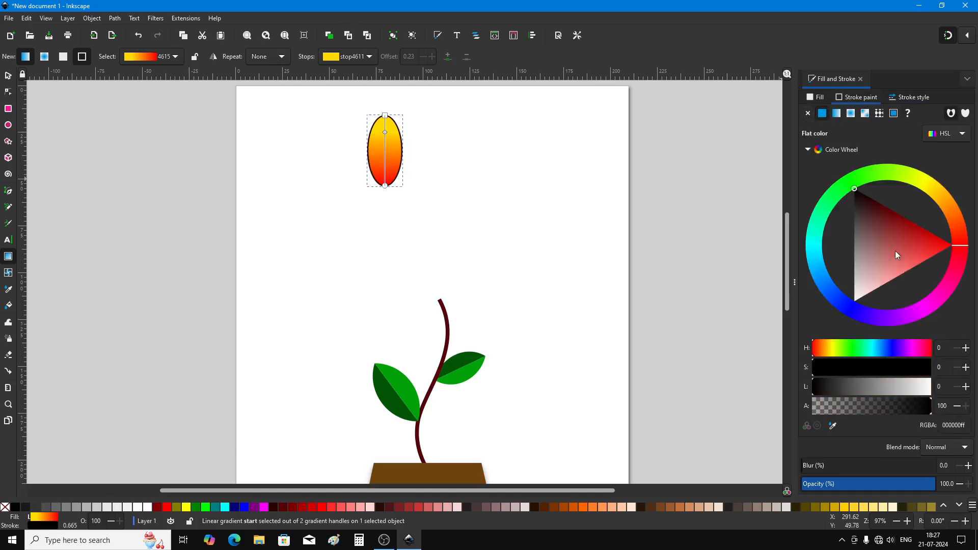
left_click(912, 98)
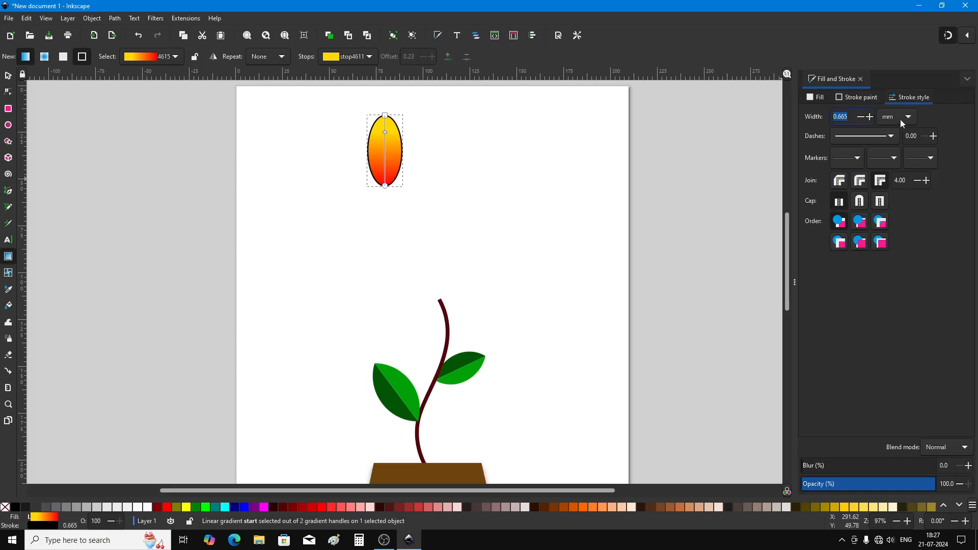
left_click(869, 117)
left_click(869, 117)
left_click(869, 117)
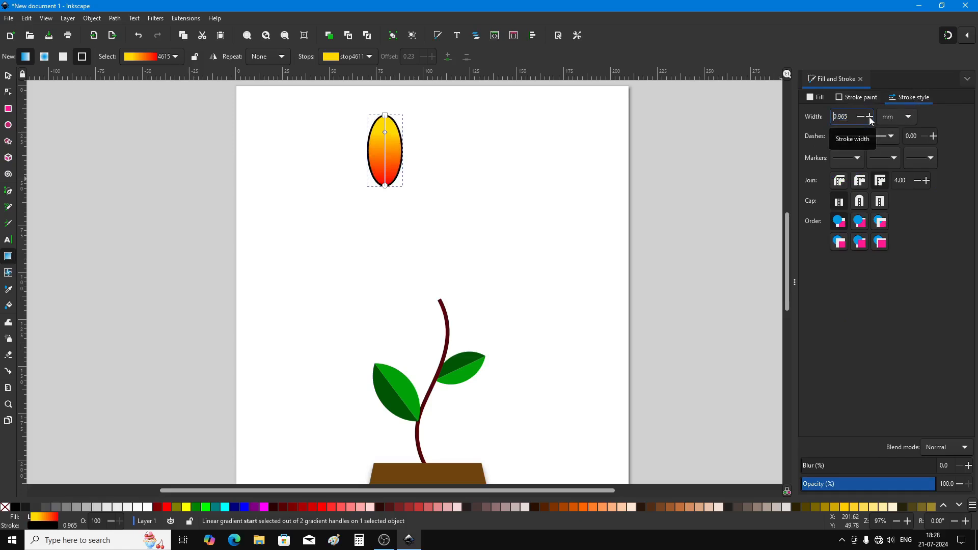
left_click(869, 117)
left_click(816, 98)
- Move the ellipse up and left to about X 49, Y 8 mm, and activate the Ellipse tool
left_click(9, 76)
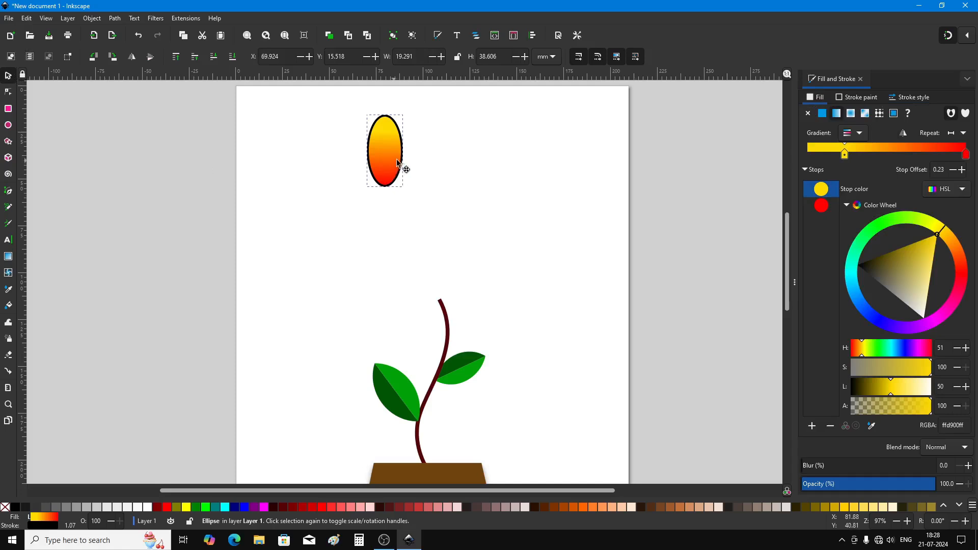
left_click_drag(403, 169, 347, 143)
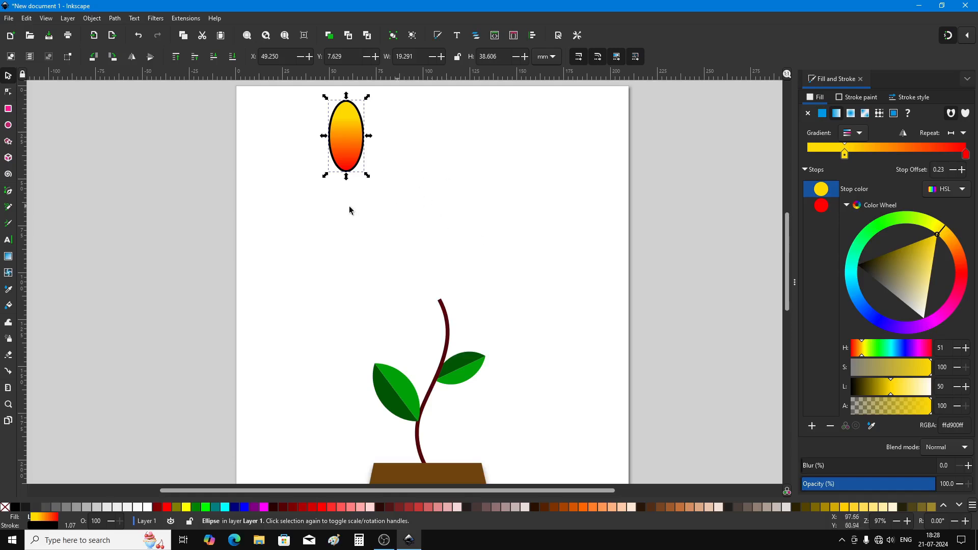
left_click(10, 128)
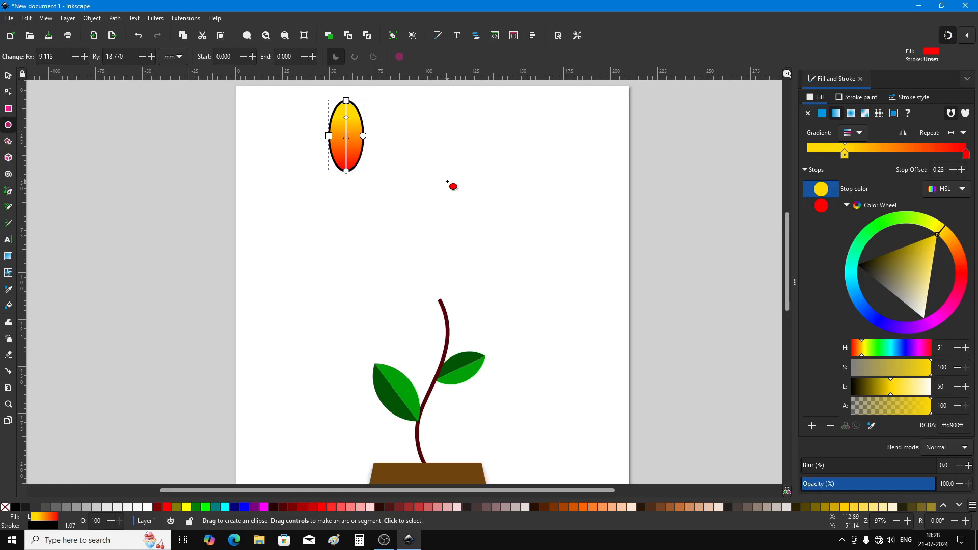
- Draw a circle about 15 mm wide, fill it with a magenta-to-dark-red 840000 radial gradient, and place it at about X 114, Y 60 mm
left_click_drag(460, 180, 487, 207)
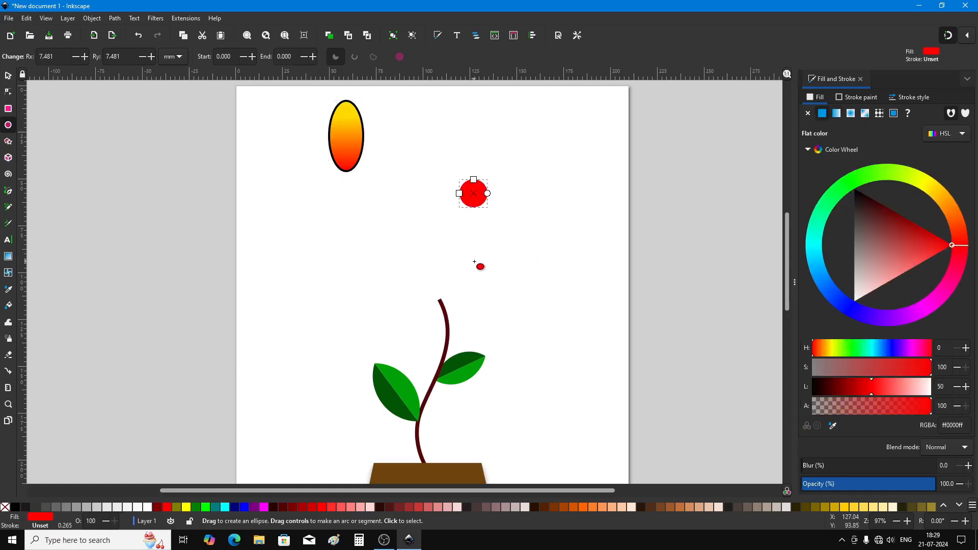
left_click(8, 77)
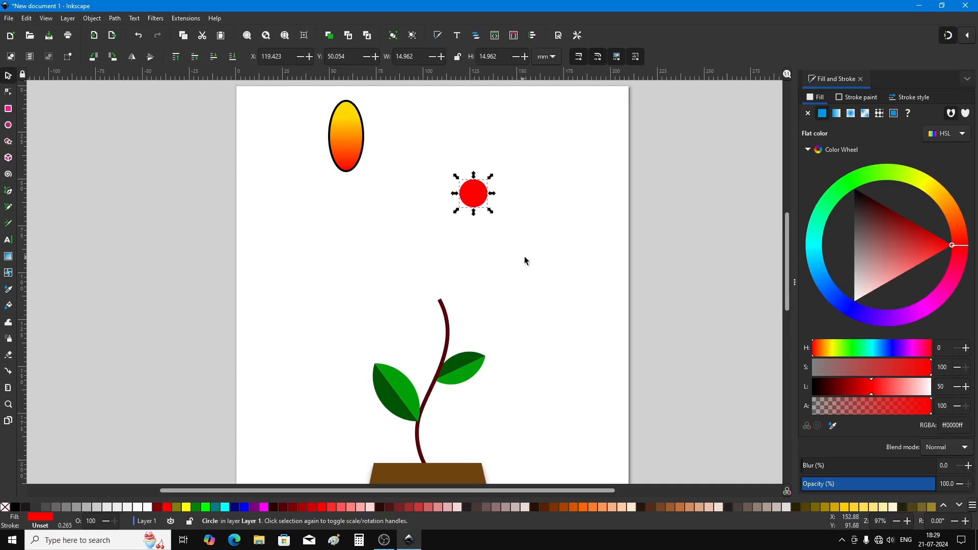
left_click(855, 115)
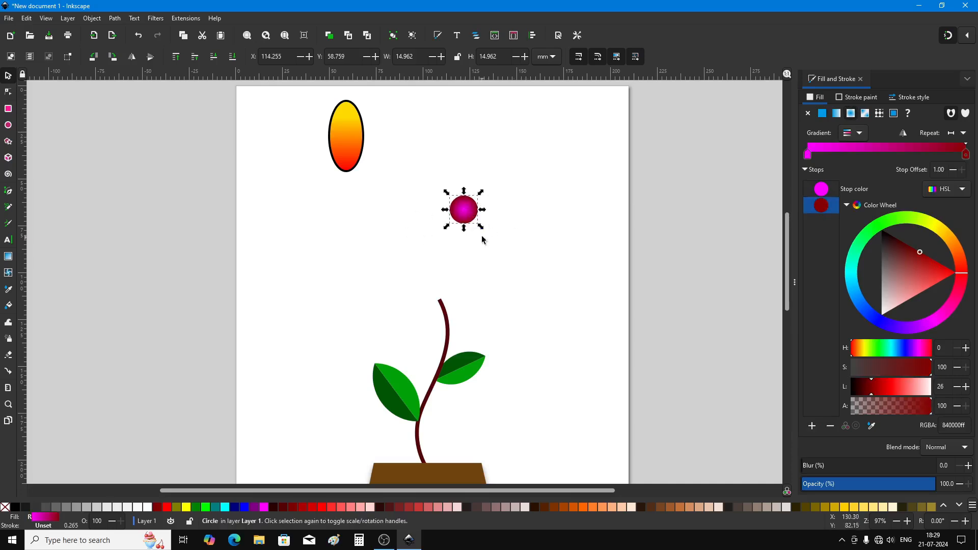
left_click_drag(466, 214, 467, 217)
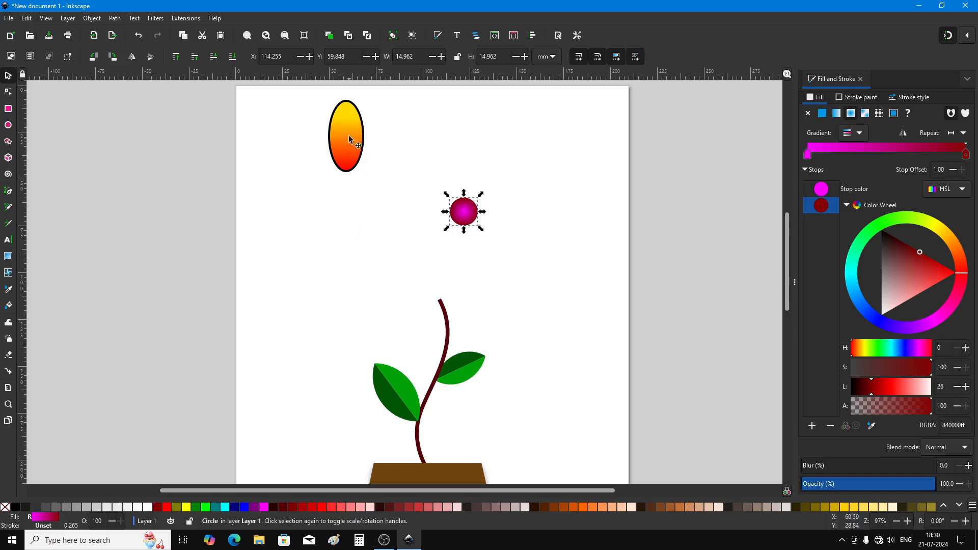
- Move the gradient ellipse above the circle to about X 112, Y 29 mm so its lower end reaches the circle's center
left_click_drag(349, 135, 465, 162)
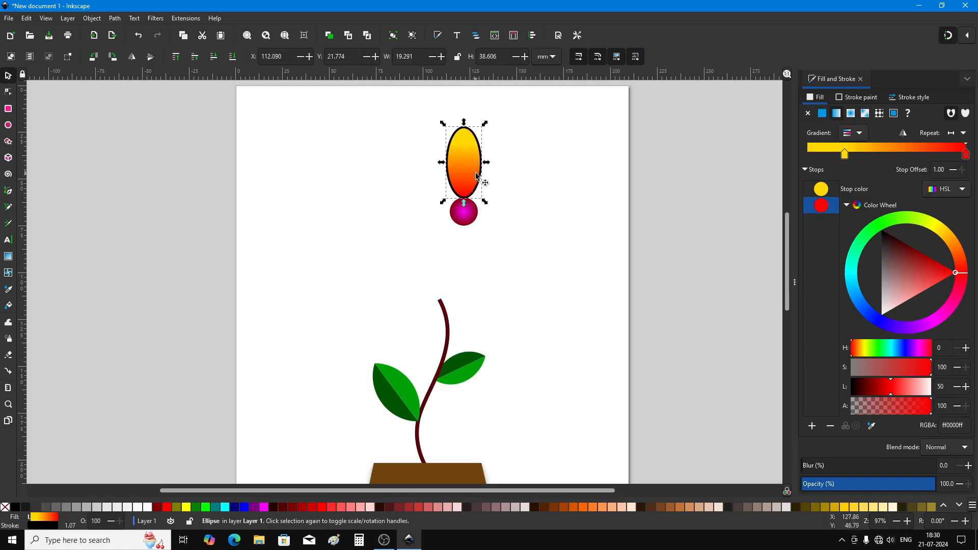
scroll(470, 172, "up", 1)
left_click_drag(404, 172, 405, 171)
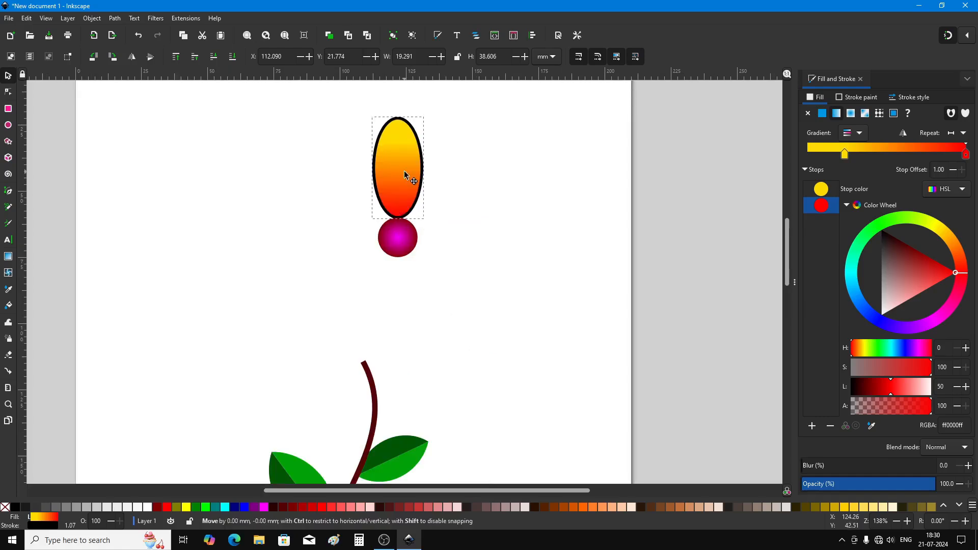
left_click_drag(405, 175, 404, 177)
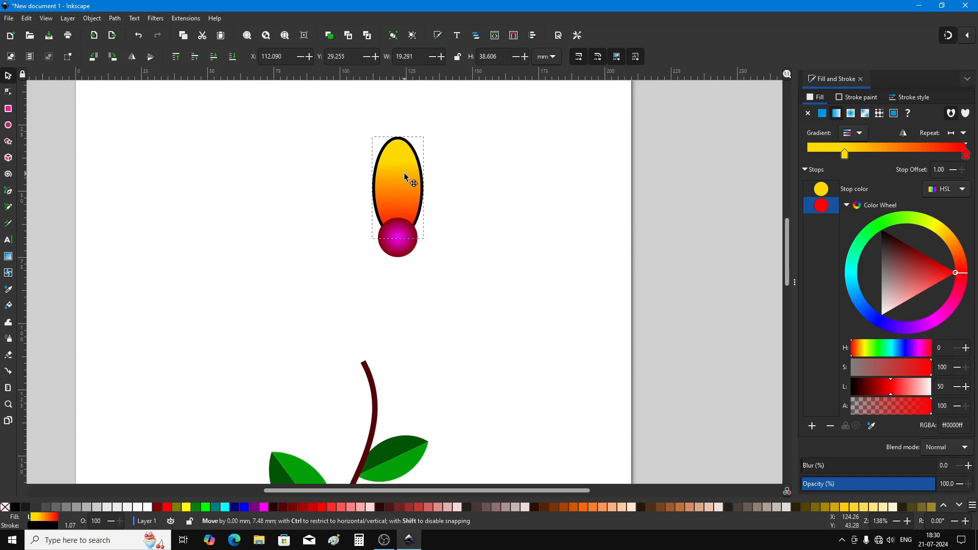
left_click_drag(404, 173, 405, 174)
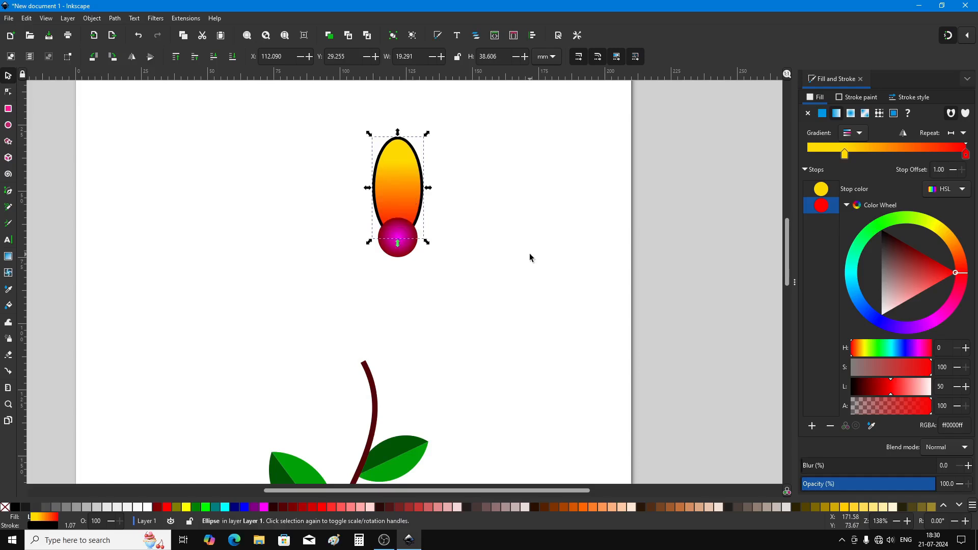
- Check the snapping options for object rotation centers and move the ellipse's rotation center down to the center of the circle
left_click(401, 172)
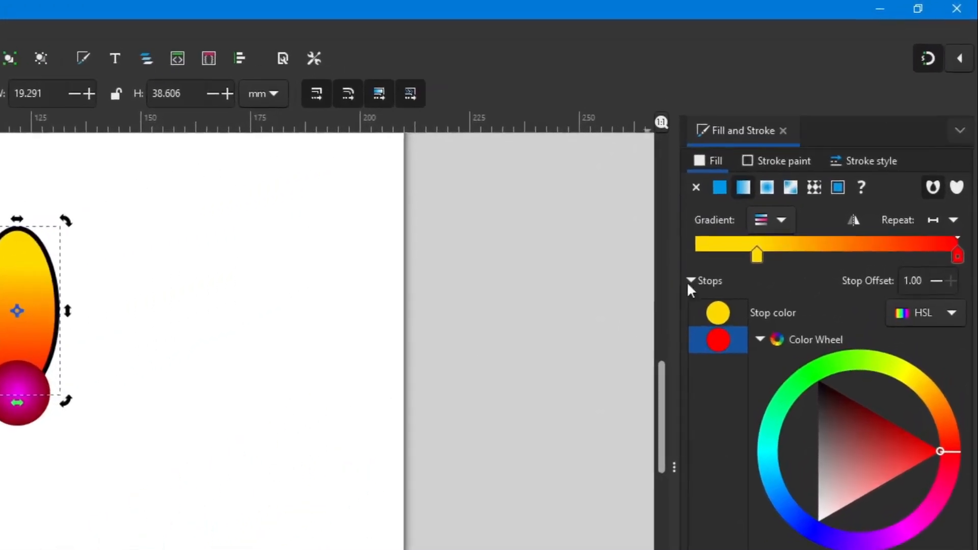
left_click(958, 74)
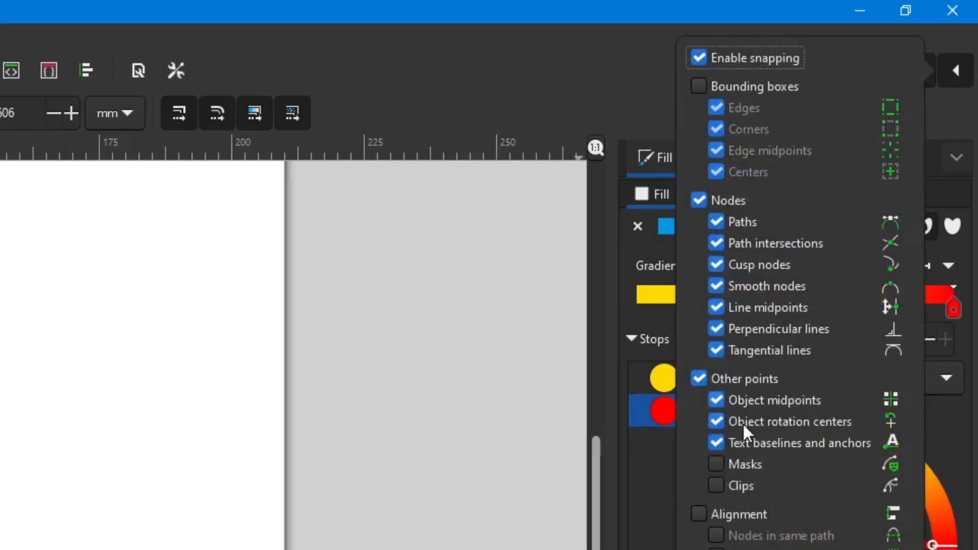
left_click(590, 85)
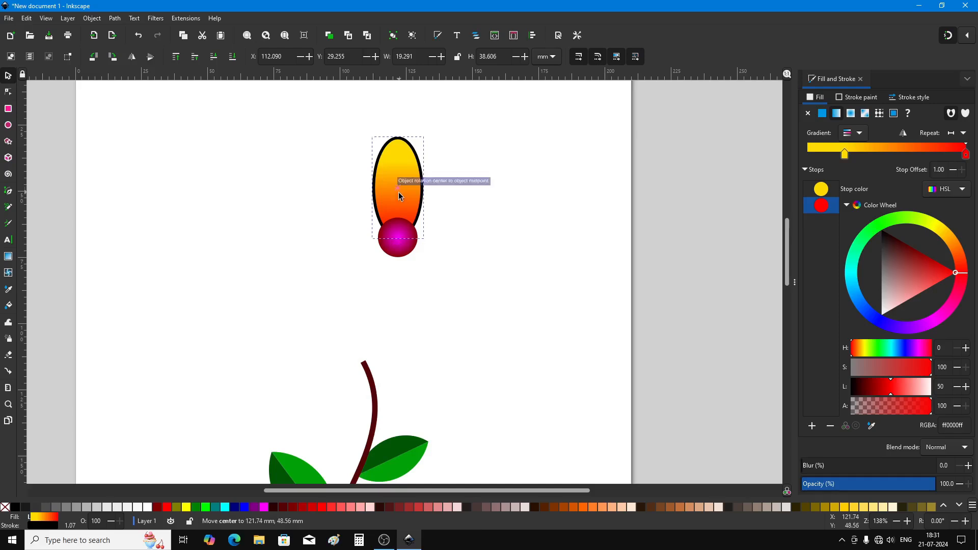
left_click_drag(399, 189, 400, 245)
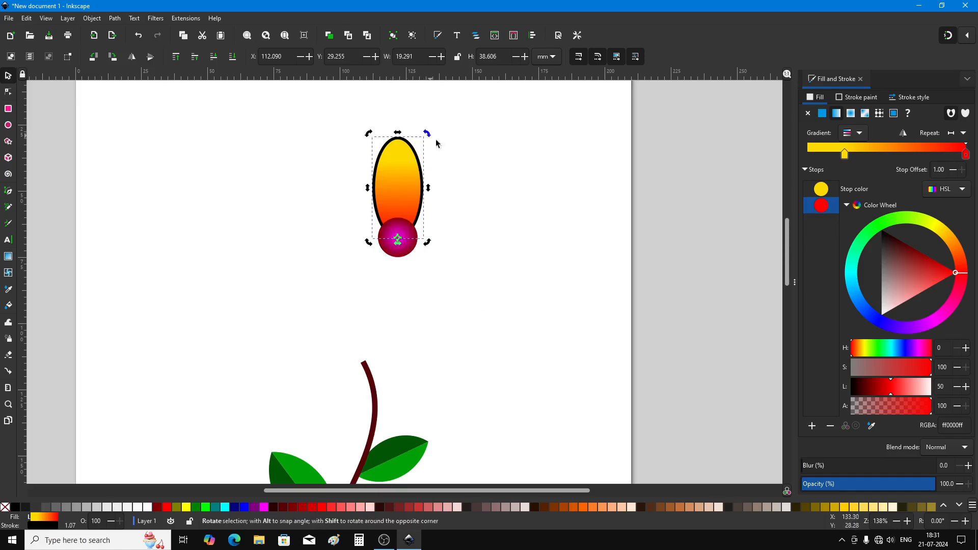
- Duplicate the ellipse and rotate the copies around the circle's center in about 30° increments to form a ring of twelve petals
mouse_move(427, 134)
left_mouse_down()
mouse_move(506, 240)
mouse_move(423, 136)
mouse_move(429, 131)
left_mouse_up()
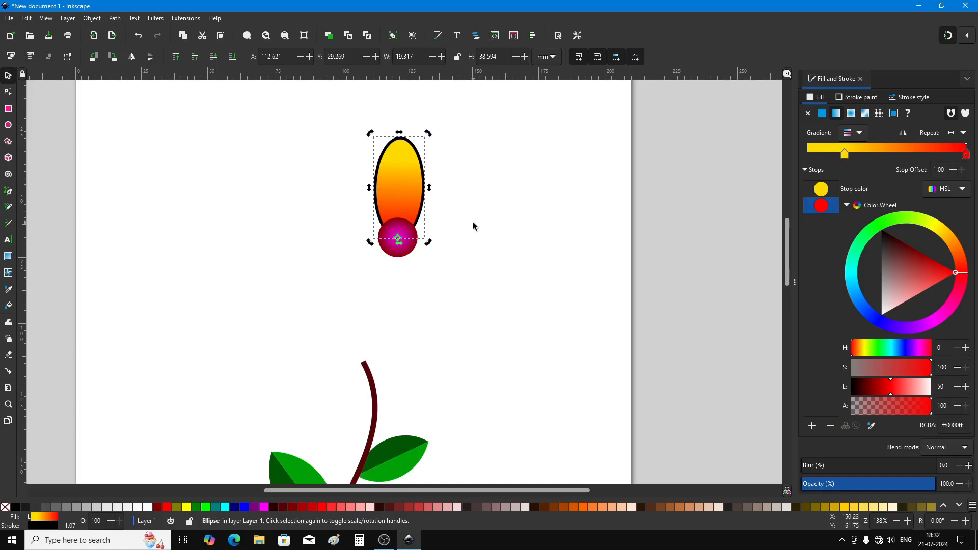
left_click(26, 18)
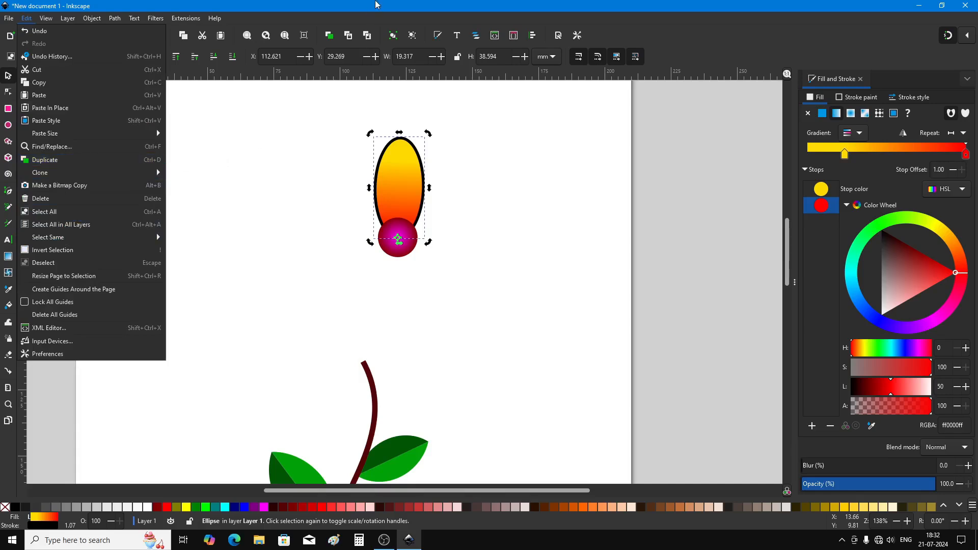
left_click(376, 2)
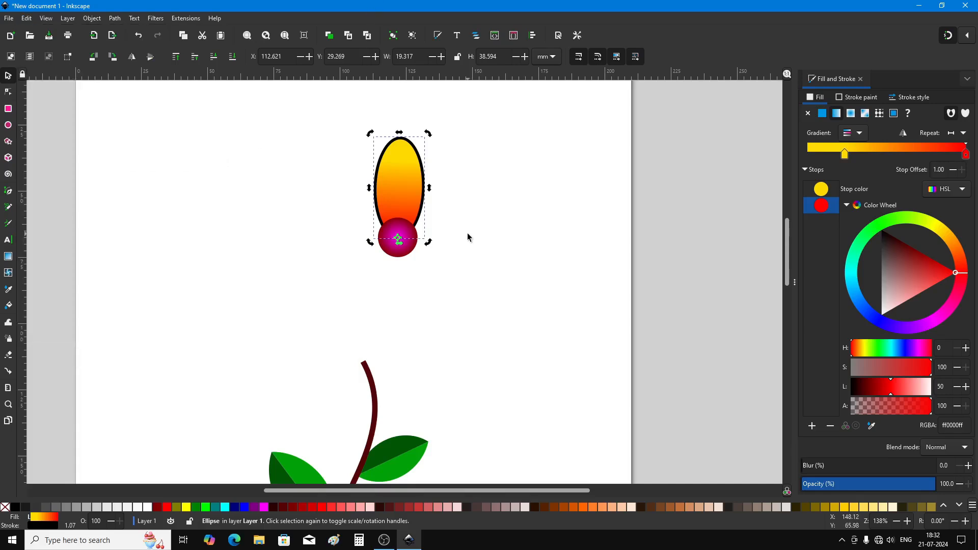
key("Page_Up")
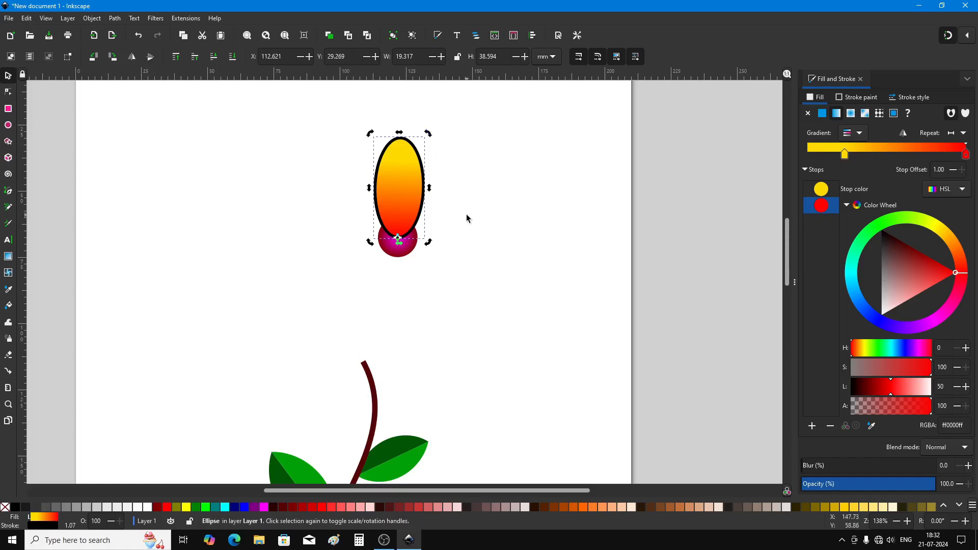
left_click_drag(428, 133, 480, 161)
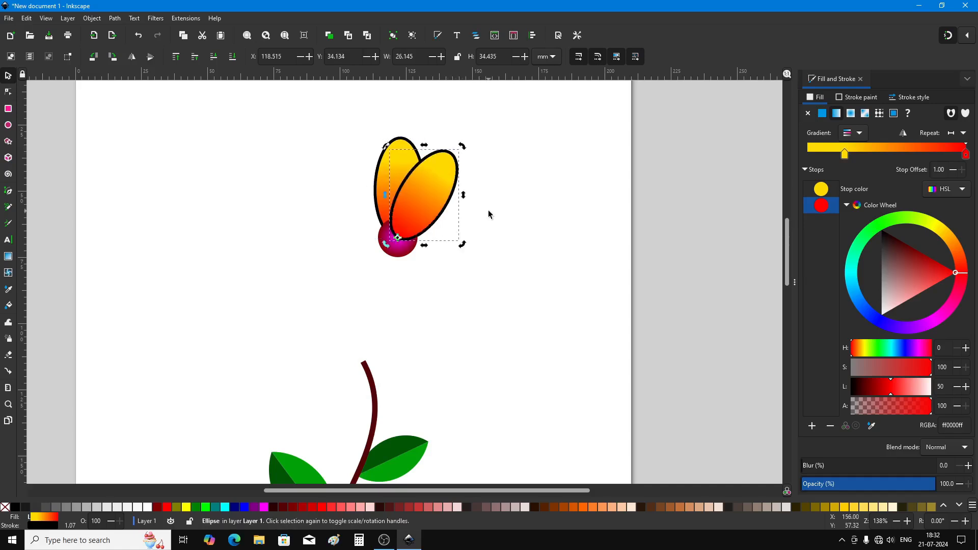
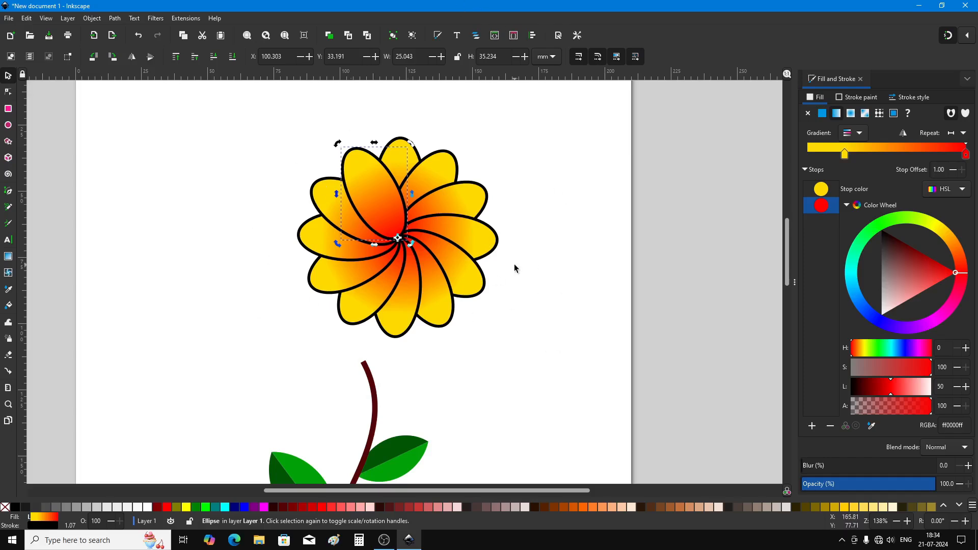
- Select all twelve petals and move them left off the circle to about X 32, Y 28 mm
left_click_drag(514, 264, 514, 265)
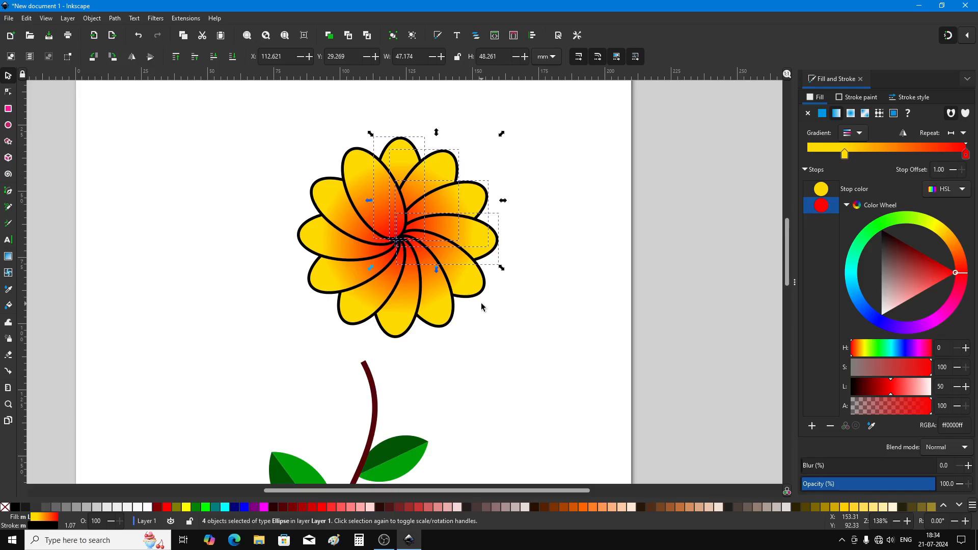
left_click(471, 290, "shift")
left_click(444, 320, "shift")
left_click(392, 330, "shift")
left_click(351, 314, "shift")
left_click(318, 282, "shift")
left_click(302, 231, "shift")
left_click(324, 190, "shift")
left_click(357, 160, "shift")
left_click_drag(418, 161, 281, 157)
left_click(512, 256)
- Move the magenta circle to the flower's center at about X 63, Y 59 mm and raise it to the top
left_click(409, 244)
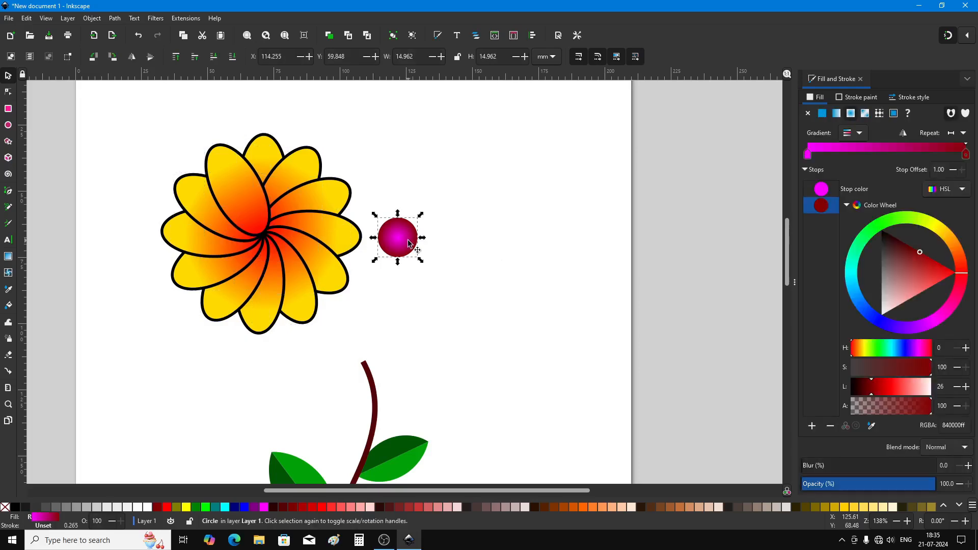
left_click_drag(409, 243, 270, 242)
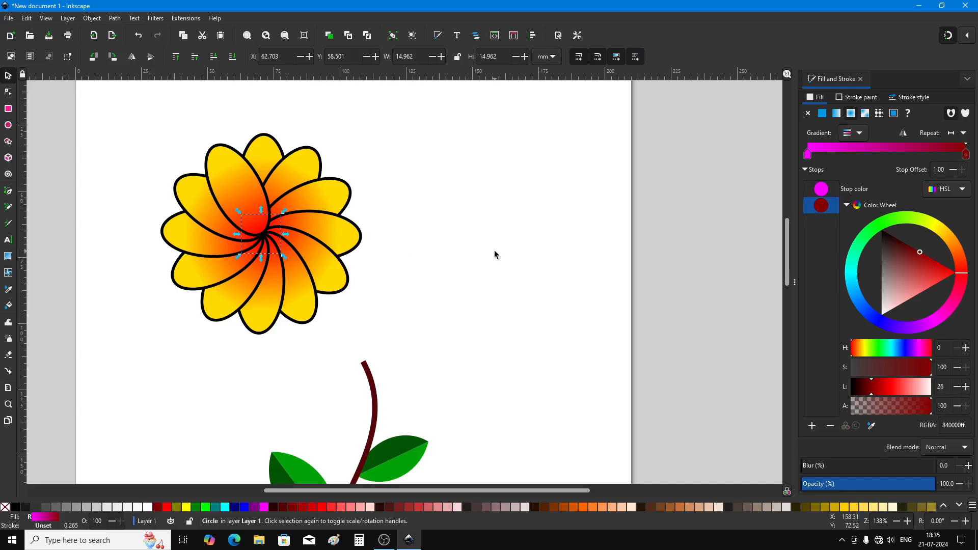
left_click(176, 57)
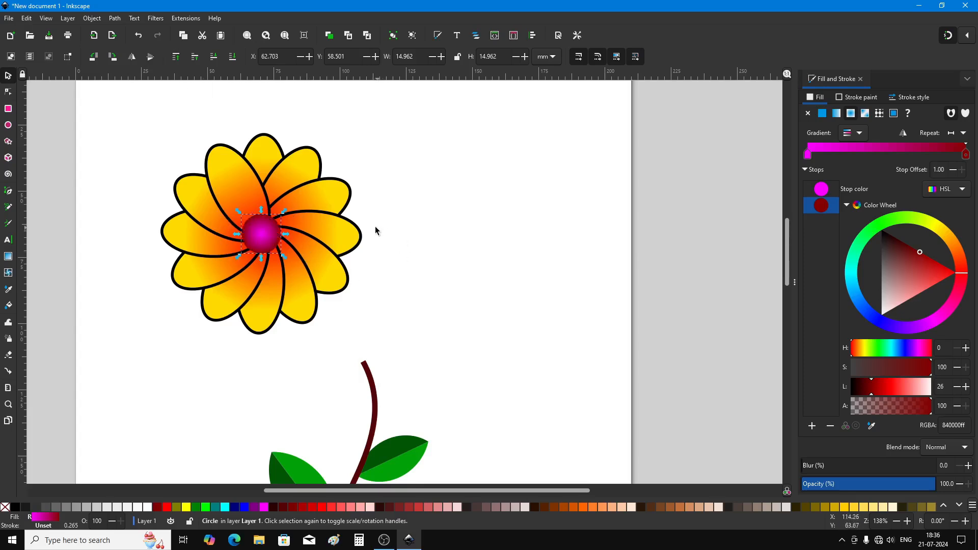
left_click(92, 19)
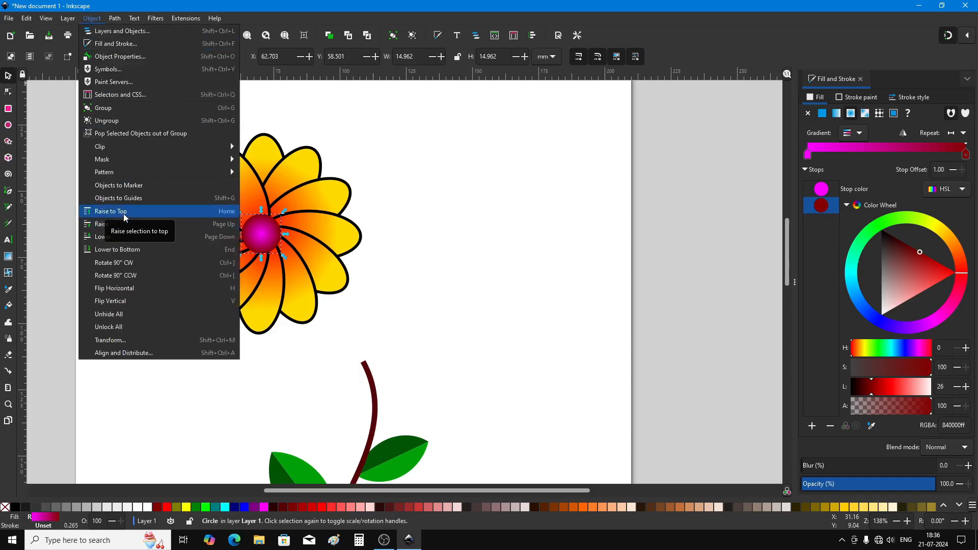
left_click(350, 4)
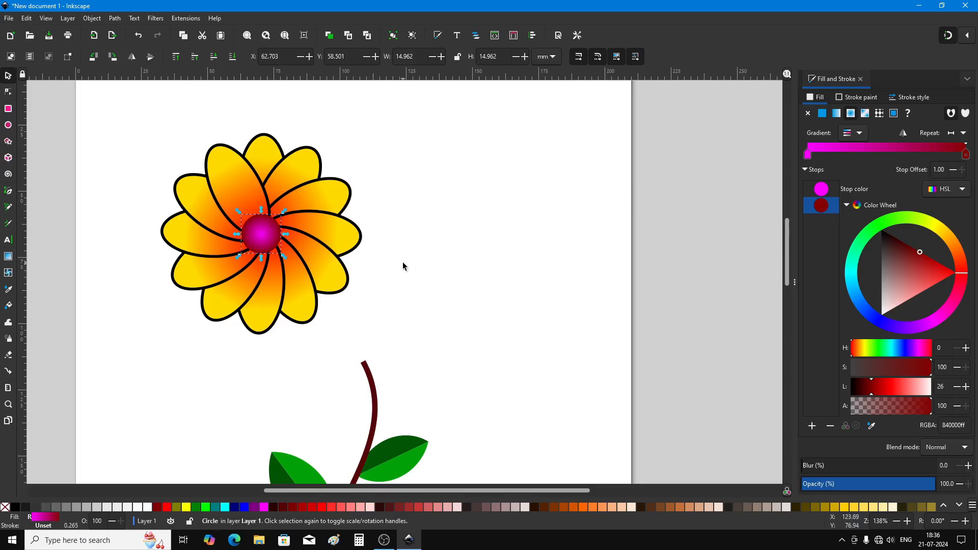
- Apply the Dark and Glow filter from Shadows and Glows to the flower's center circle
left_click(156, 18)
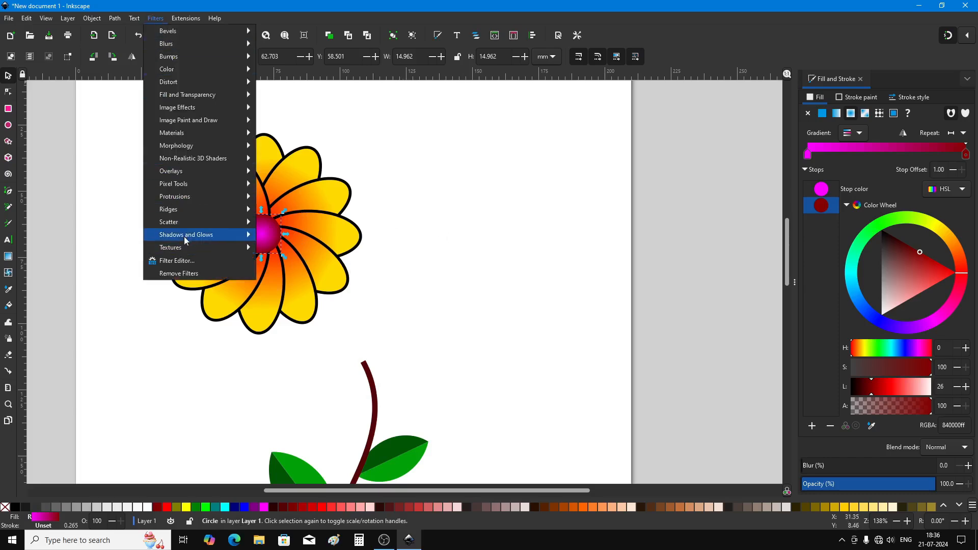
mouse_move(186, 239)
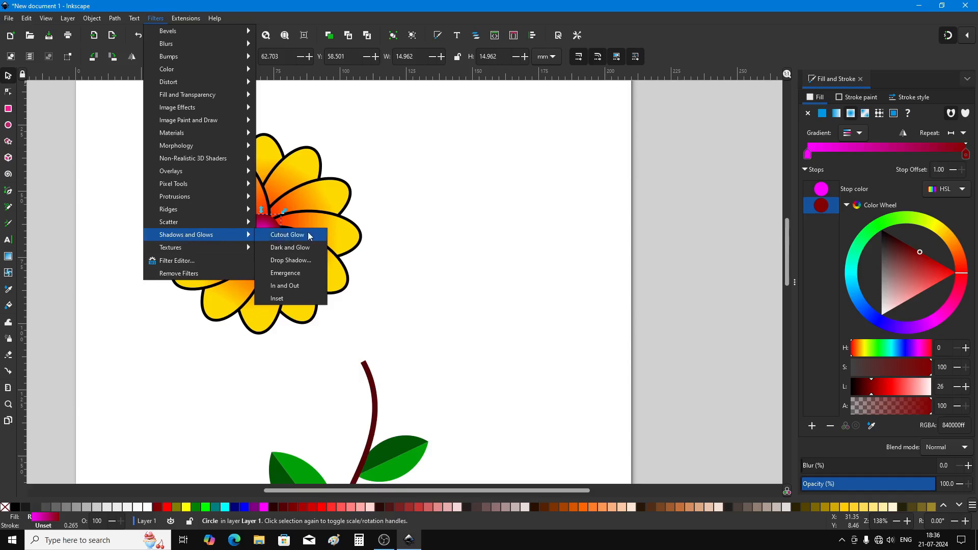
left_click(307, 247)
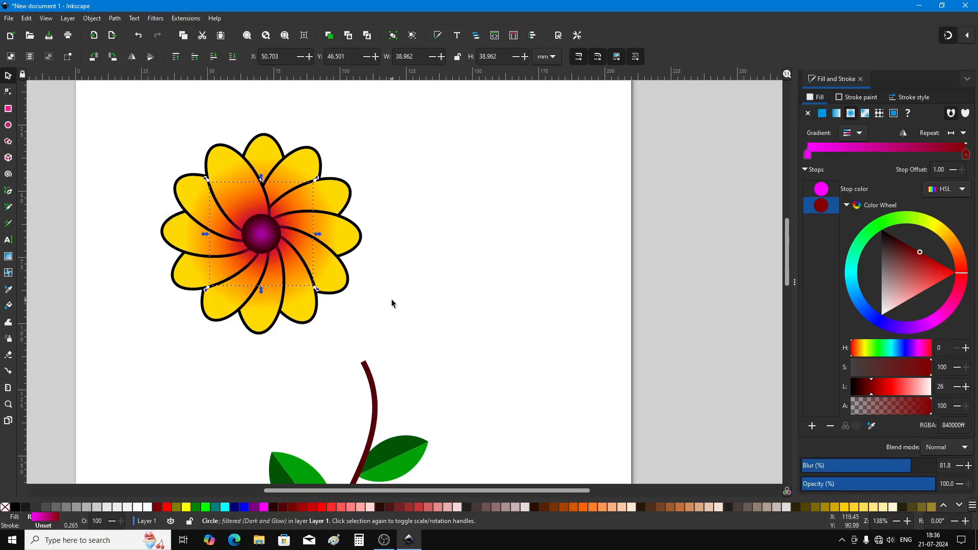
left_click(437, 287)
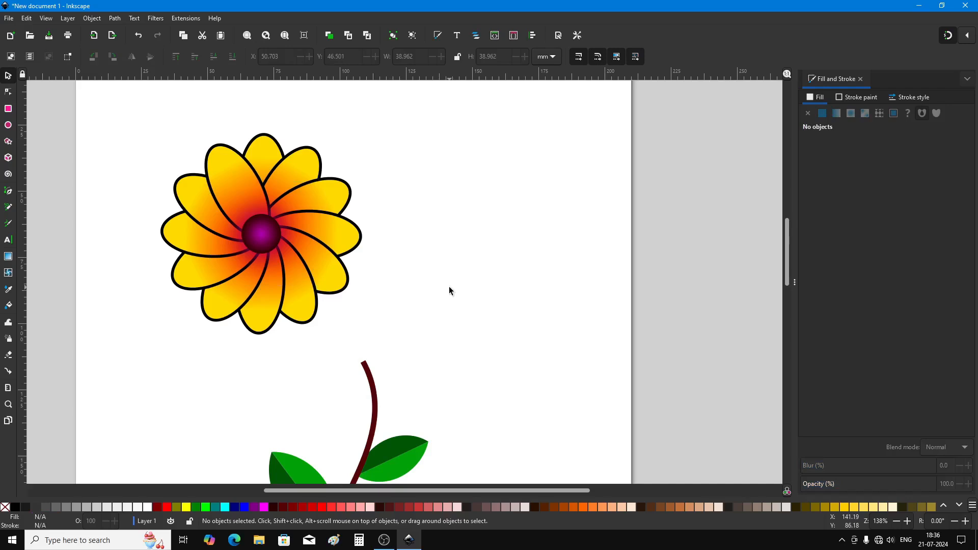
- Group the petals with the center circle and move the flower onto the stem's upper end at about X 71, Y 69 mm
mouse_move(110, 103)
left_mouse_down()
mouse_move(402, 247)
mouse_move(429, 352)
left_mouse_up()
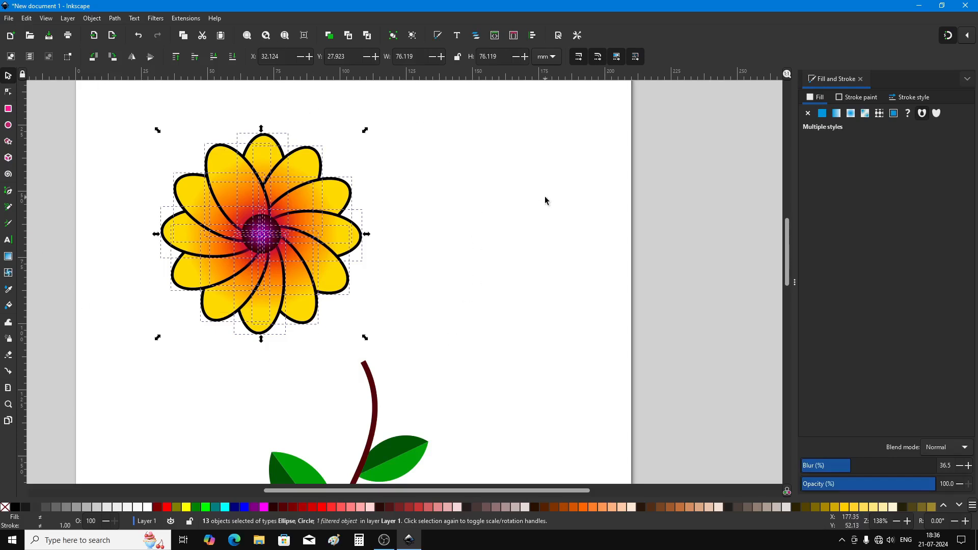
left_click(393, 35)
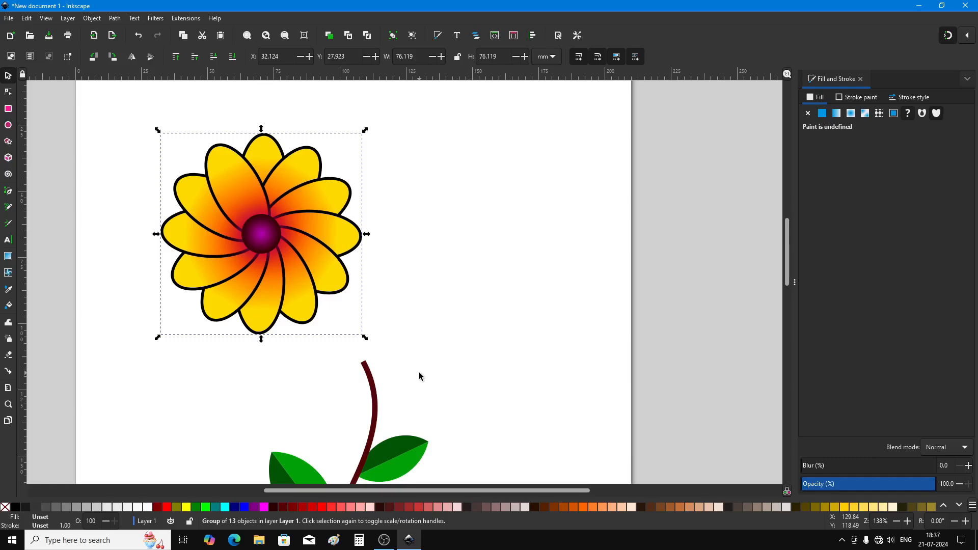
scroll(417, 330, "down", 1)
left_click_drag(306, 267, 378, 343)
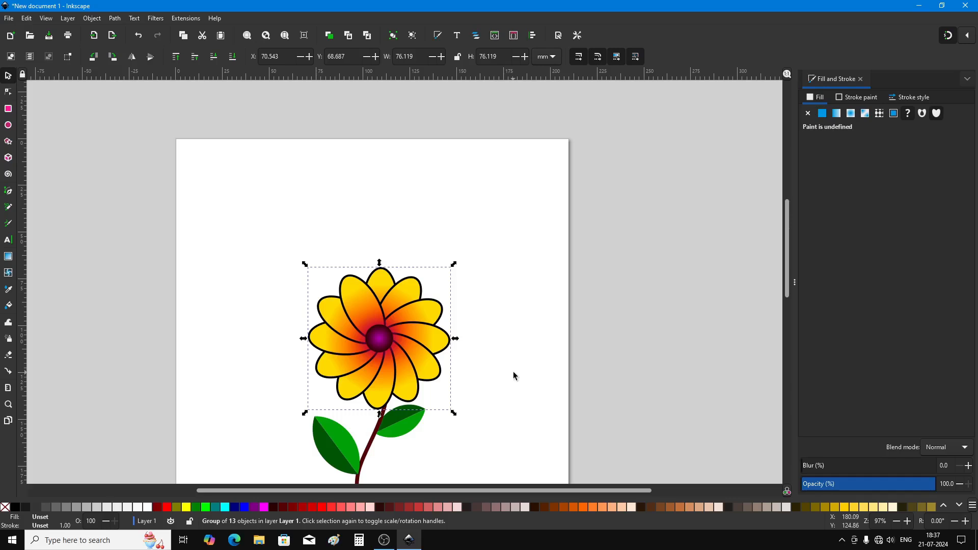
left_click(502, 212)
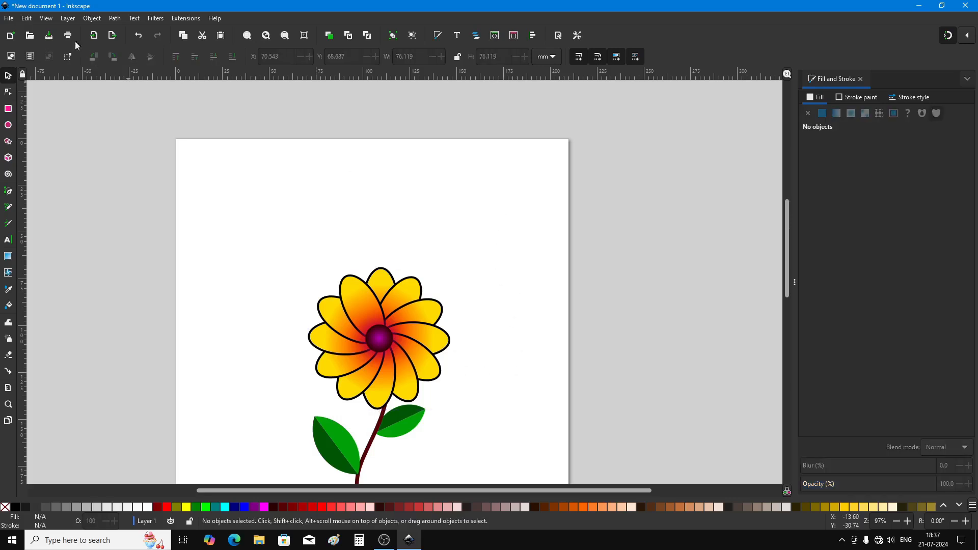
- Fit the whole page in view and open the export settings for the flower illustration
left_click(46, 19)
mouse_move(79, 34)
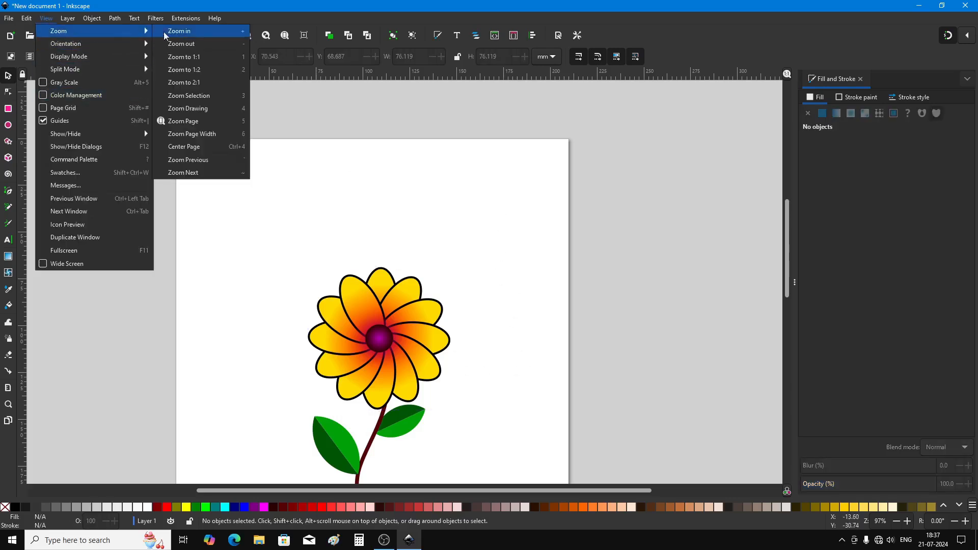
left_click(195, 123)
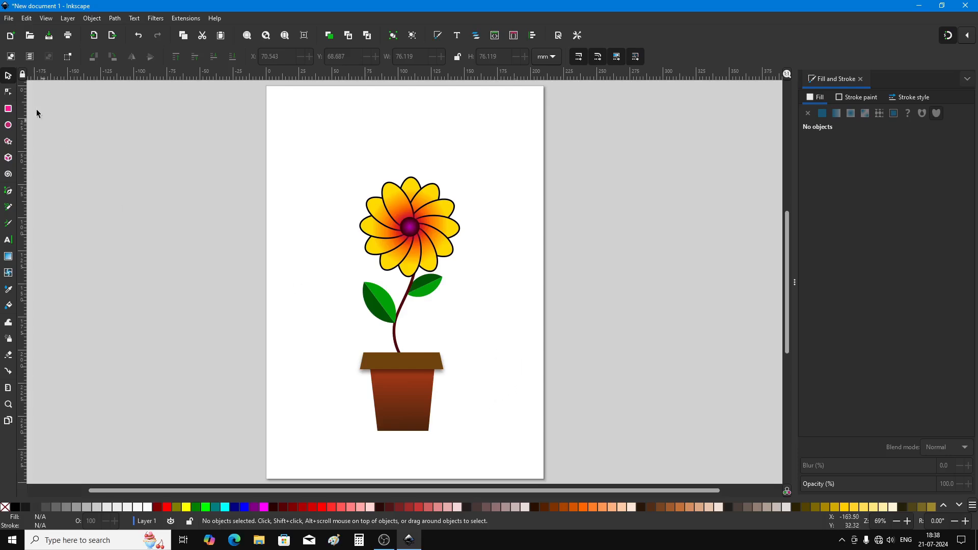
left_click(8, 19)
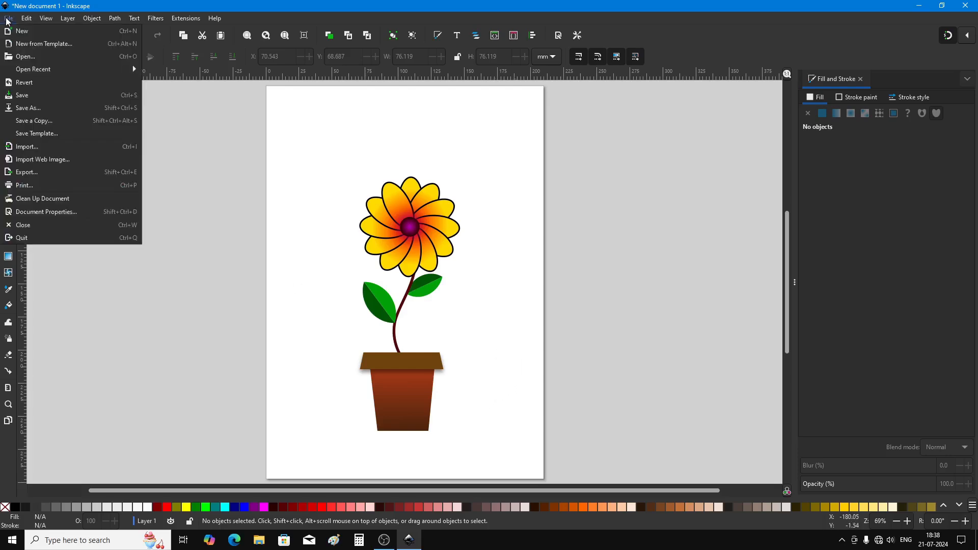
left_click(33, 172)
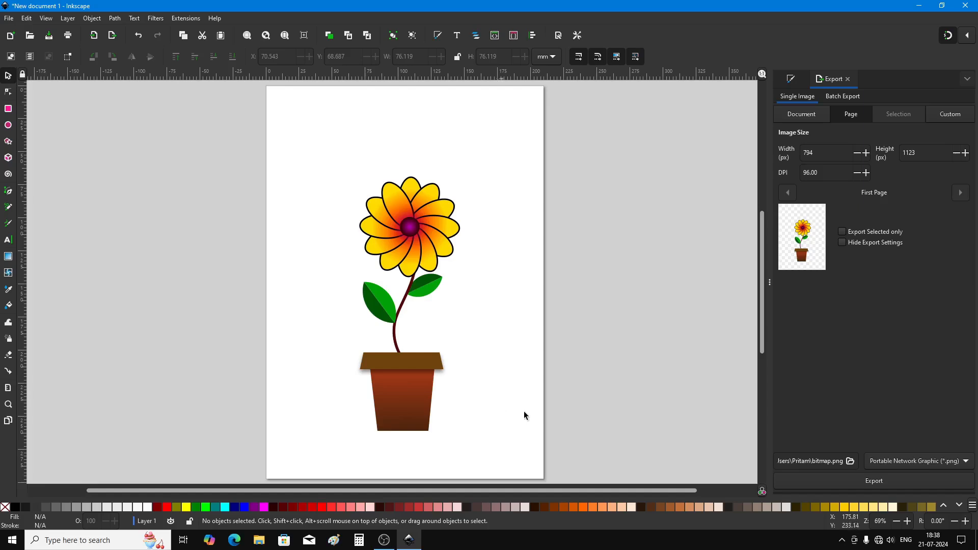
- Switch the export format to JPEG (*.jpg) and back to Portable Network Graphic (*.png)
left_click(904, 461)
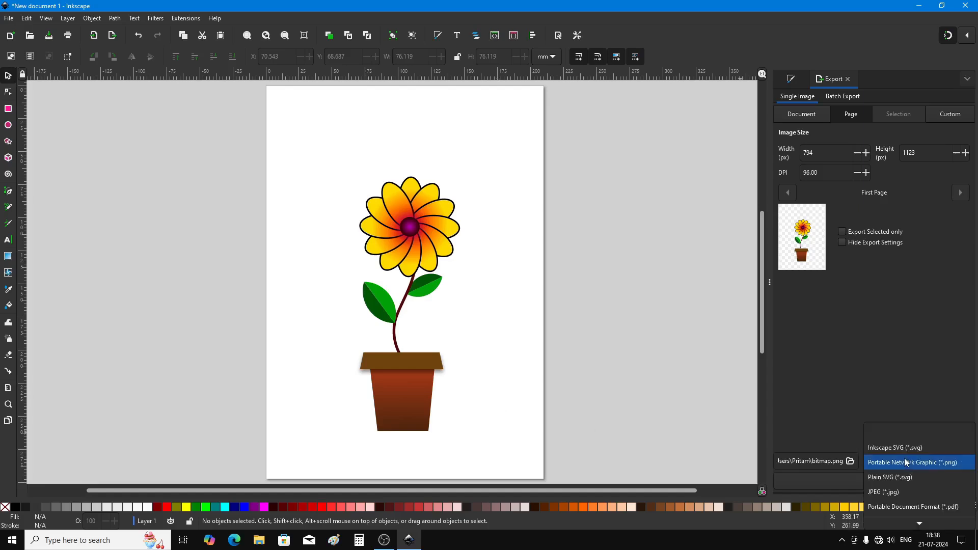
left_click(901, 491)
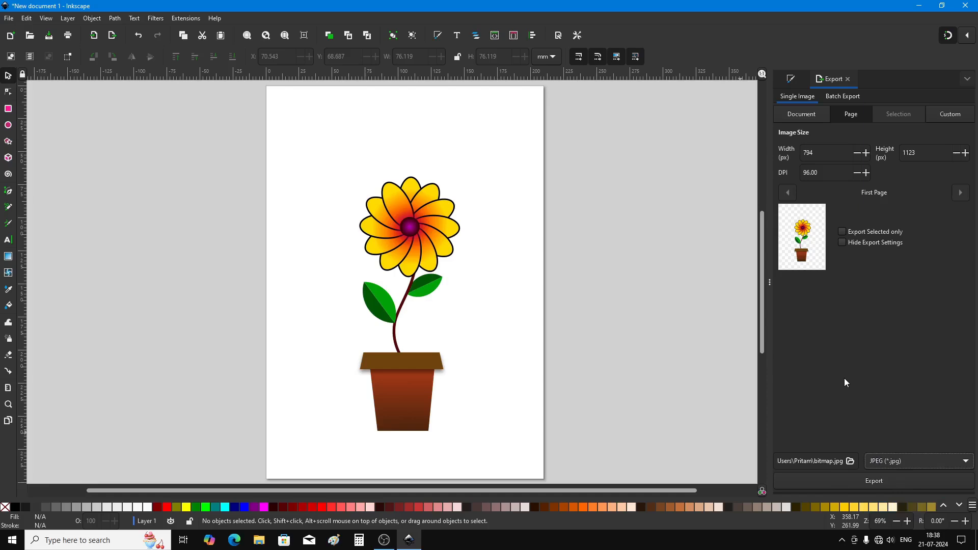
left_click(899, 461)
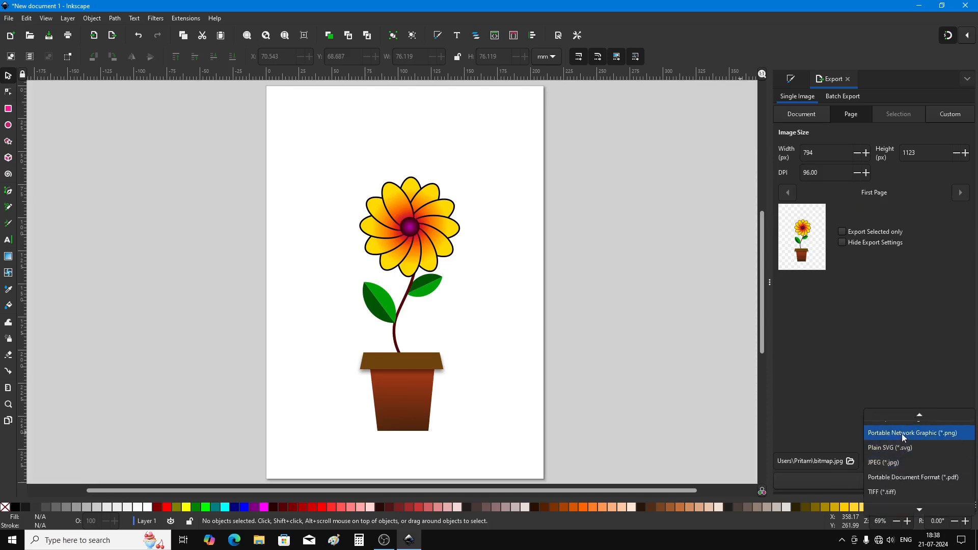
left_click(921, 435)
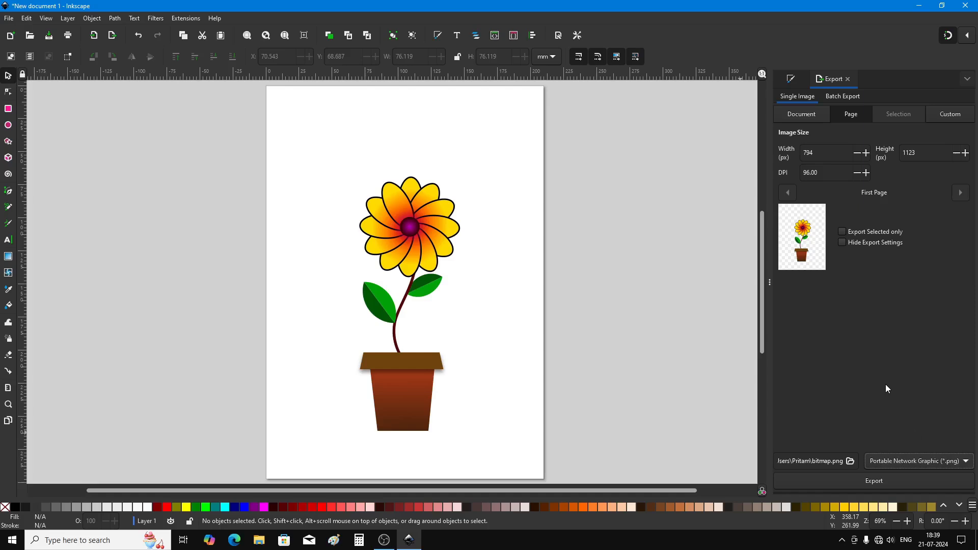
left_click(918, 457)
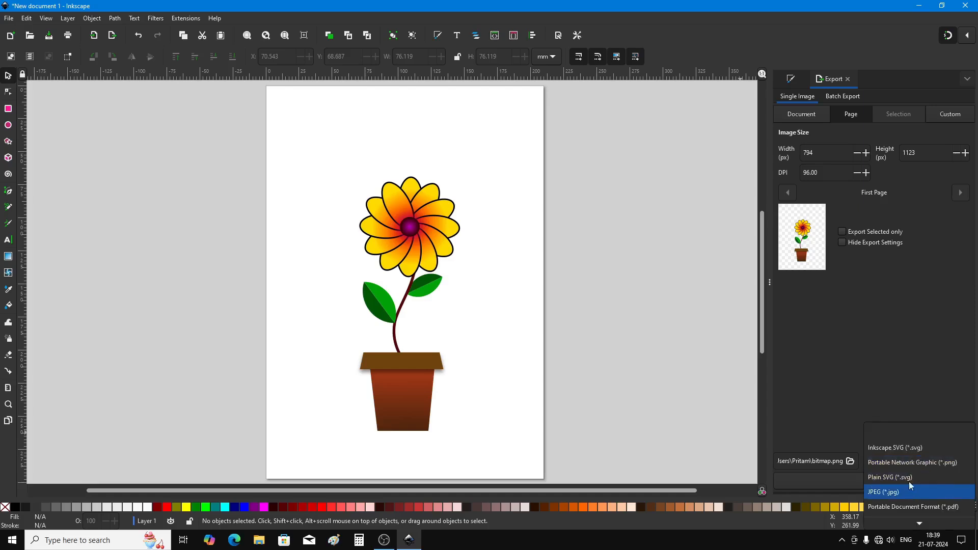
left_click(897, 387)
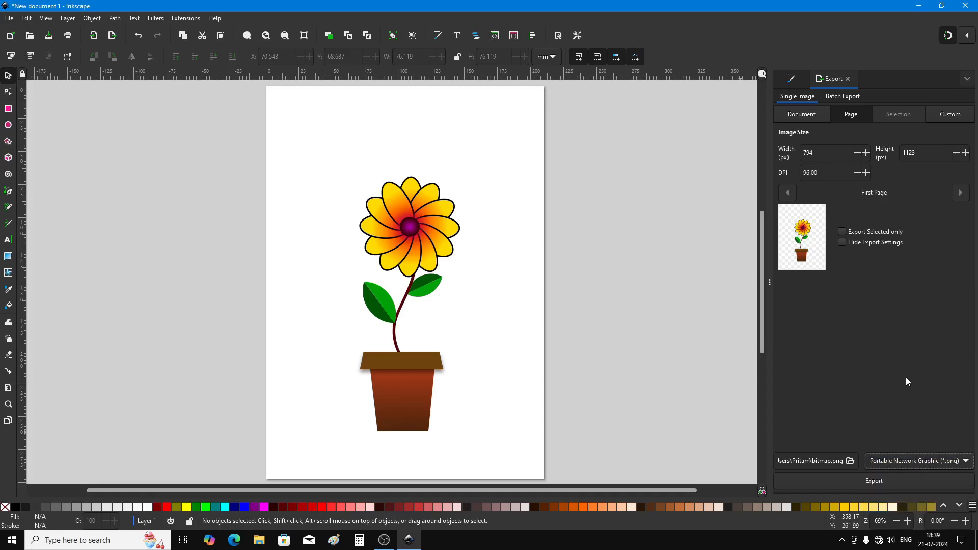
left_click(851, 461)
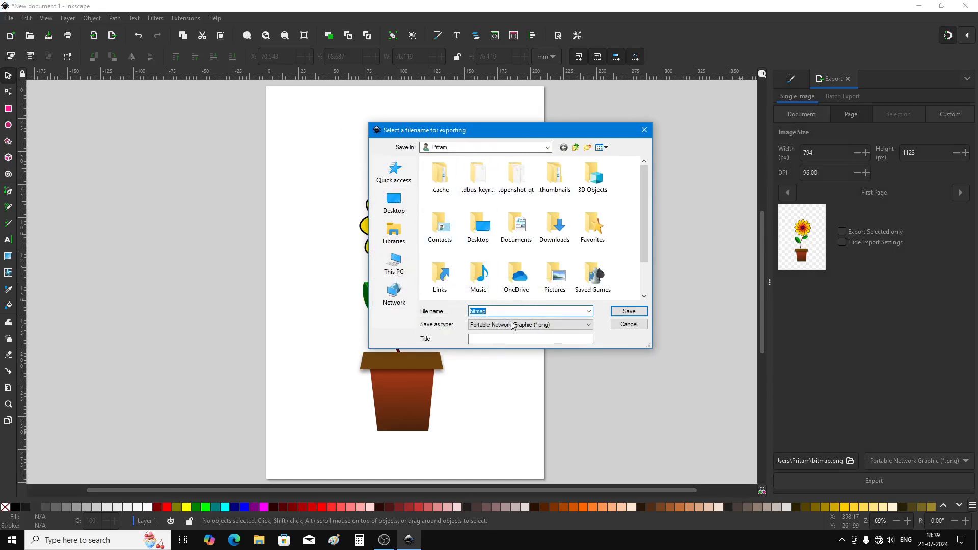
left_click(488, 327)
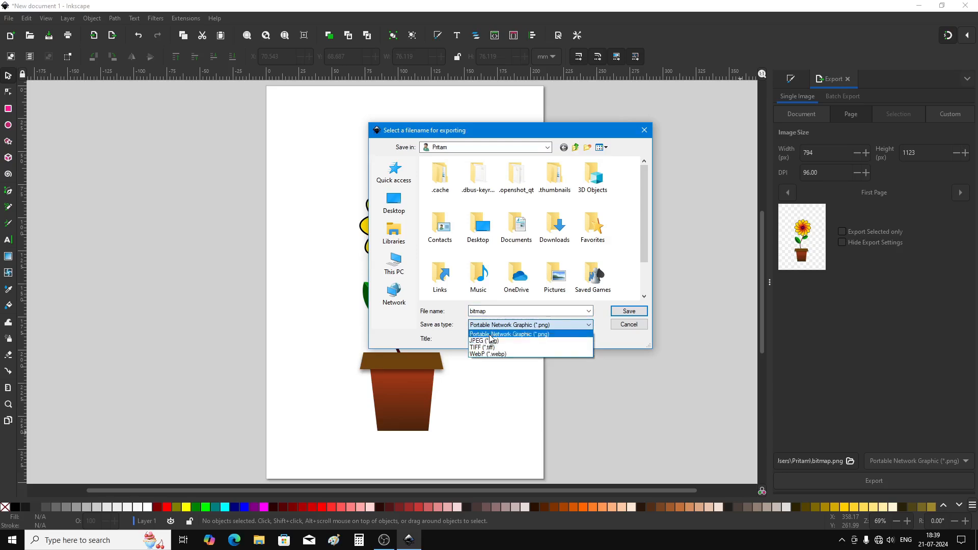
left_click(490, 334)
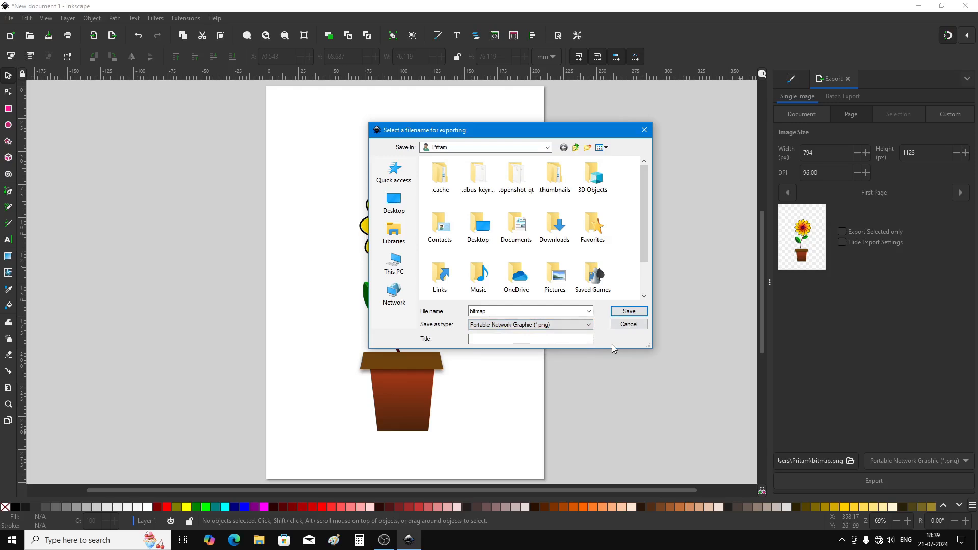
left_click(645, 130)
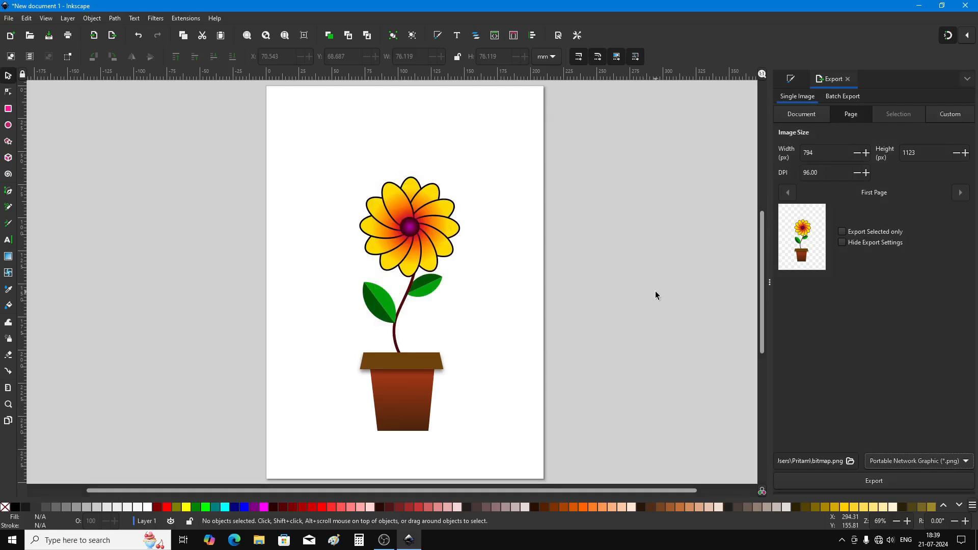